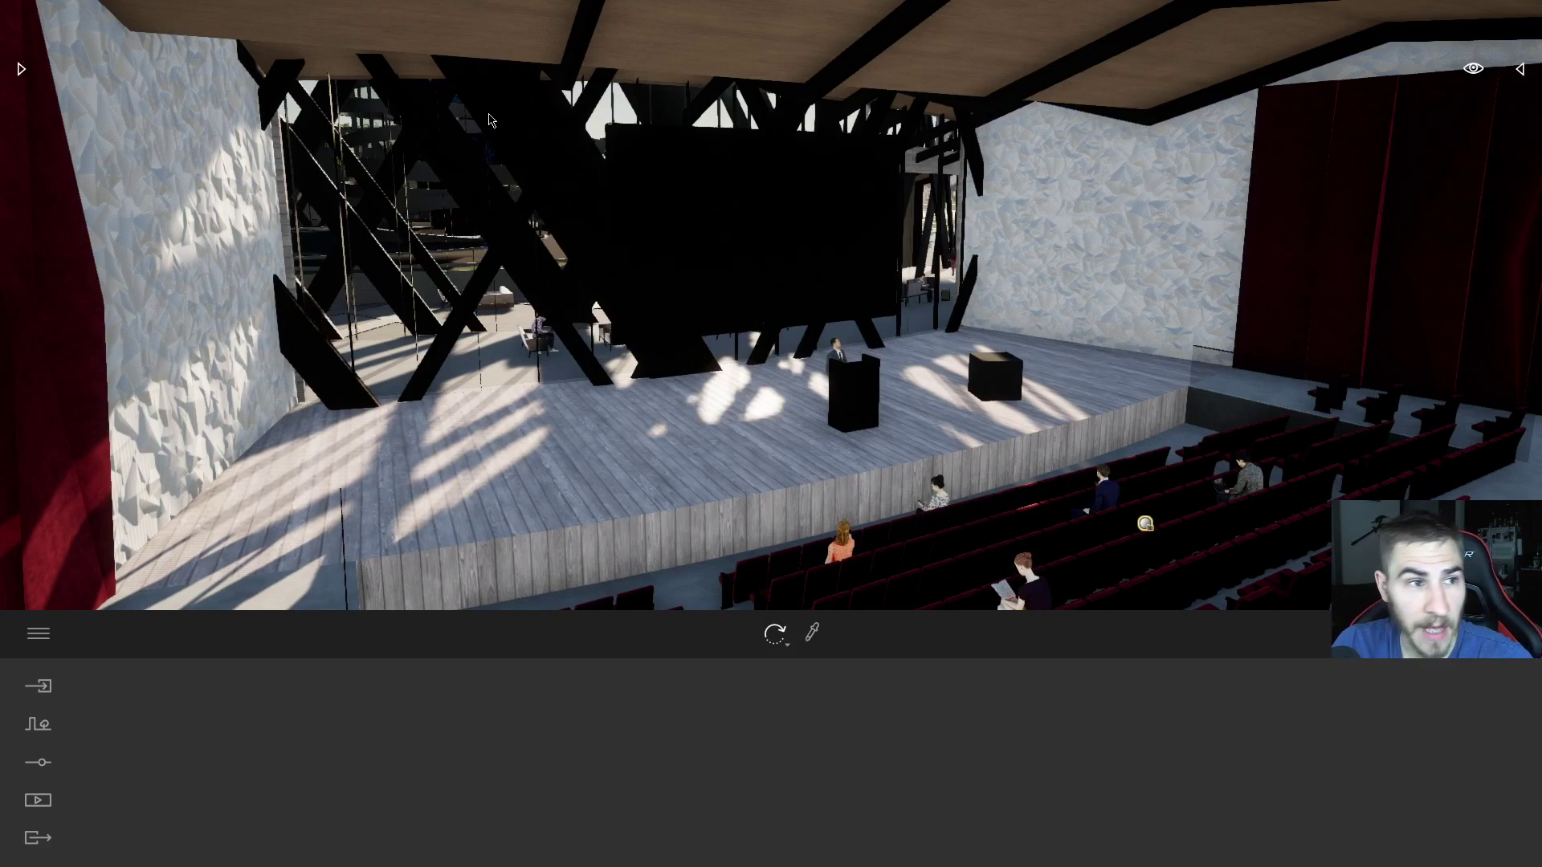
# Apply the Video sample material from the Videos materials to the black projection screen behind the stage.
pyautogui.click(22, 69)
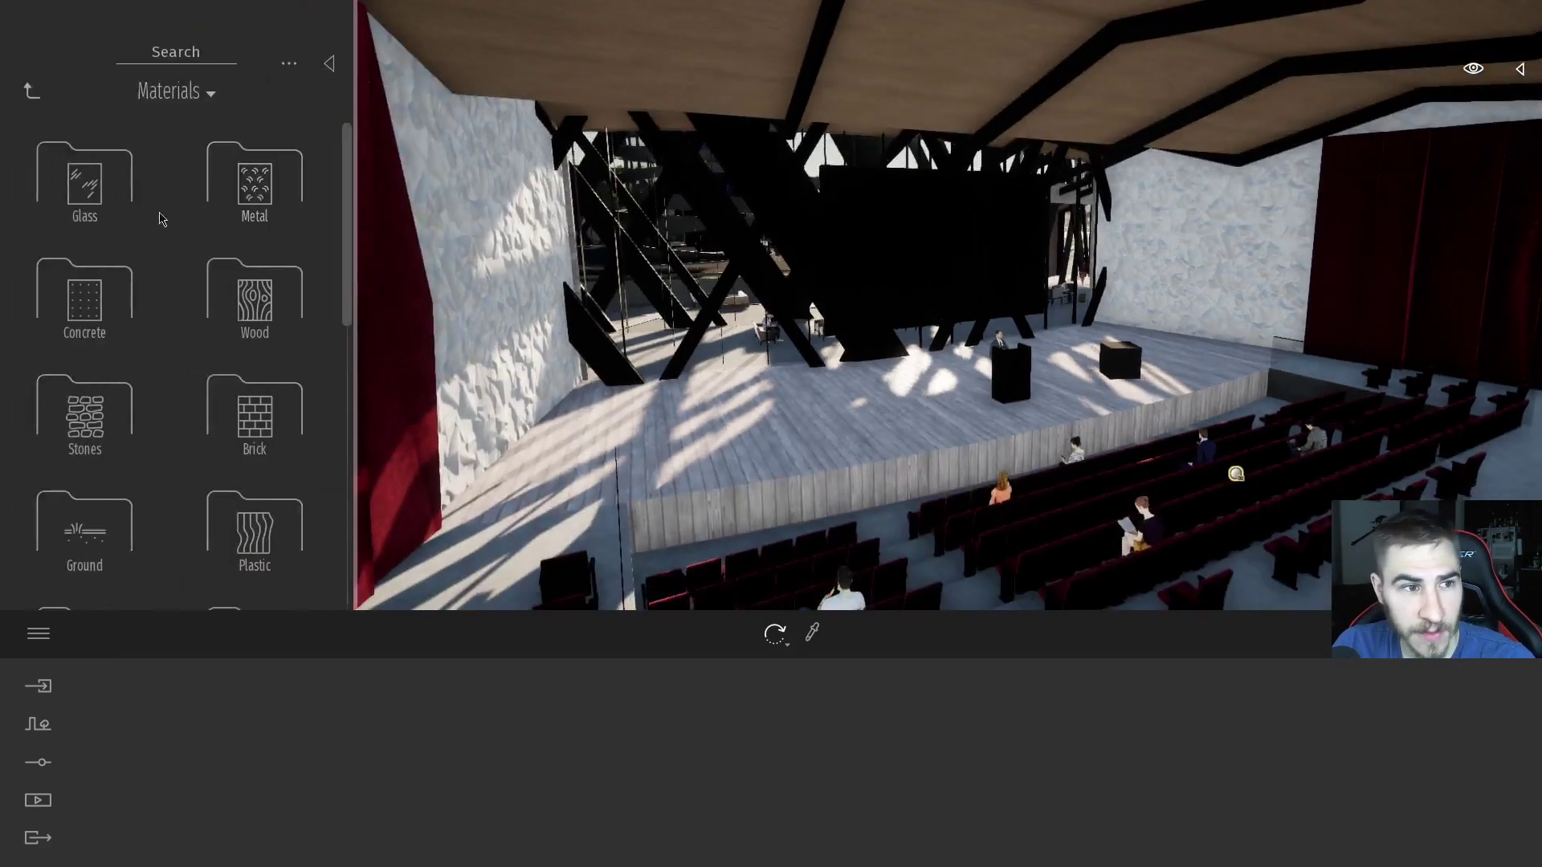
pyautogui.scroll(-10, 169, 166)
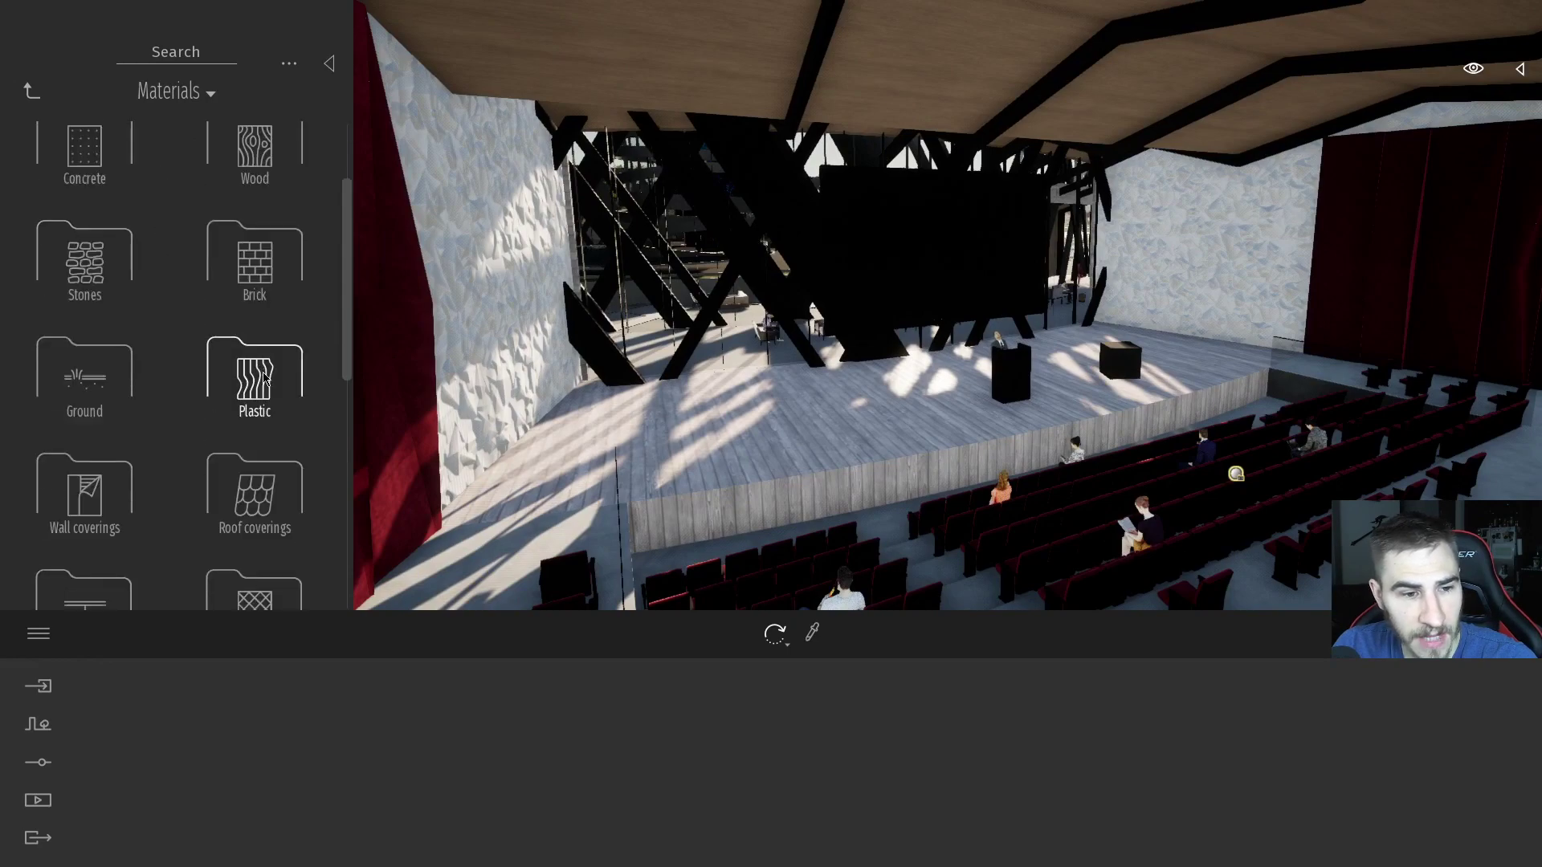
pyautogui.scroll(-1, 213, 273)
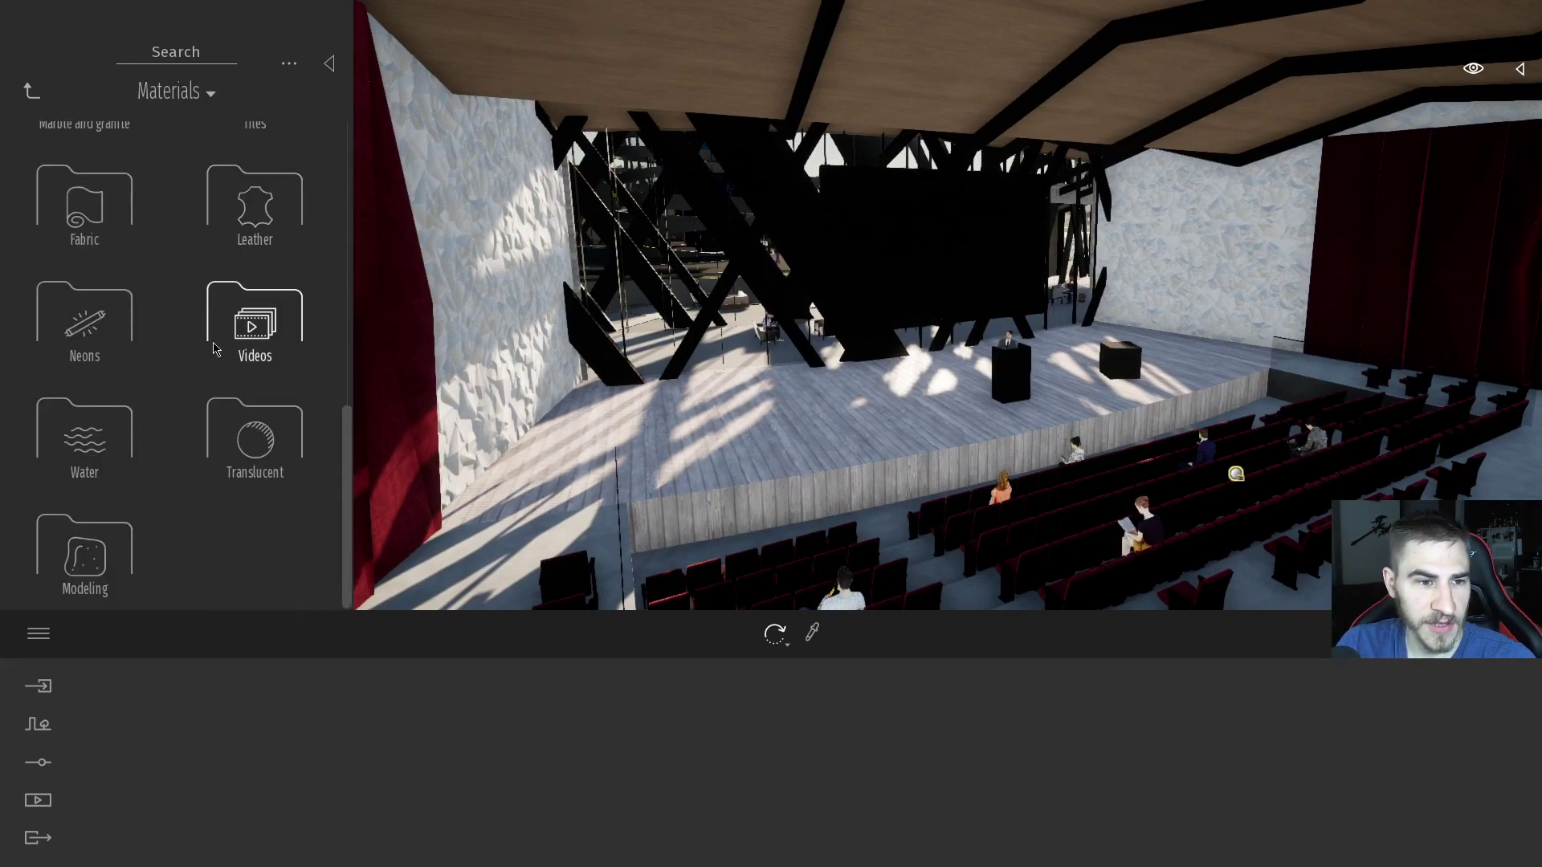
pyautogui.click(254, 317)
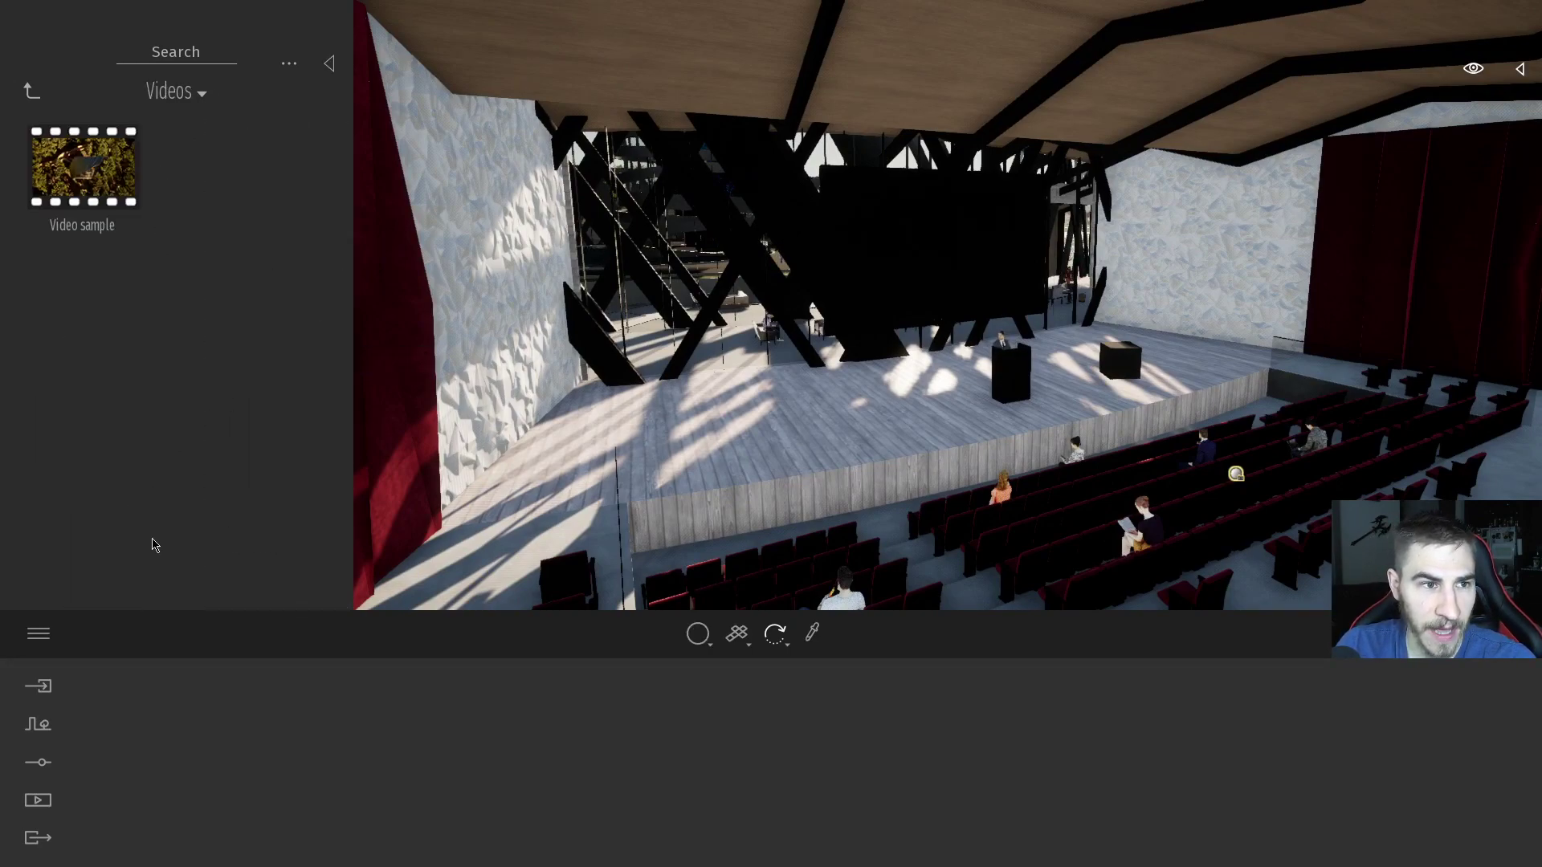
pyautogui.click(54, 172)
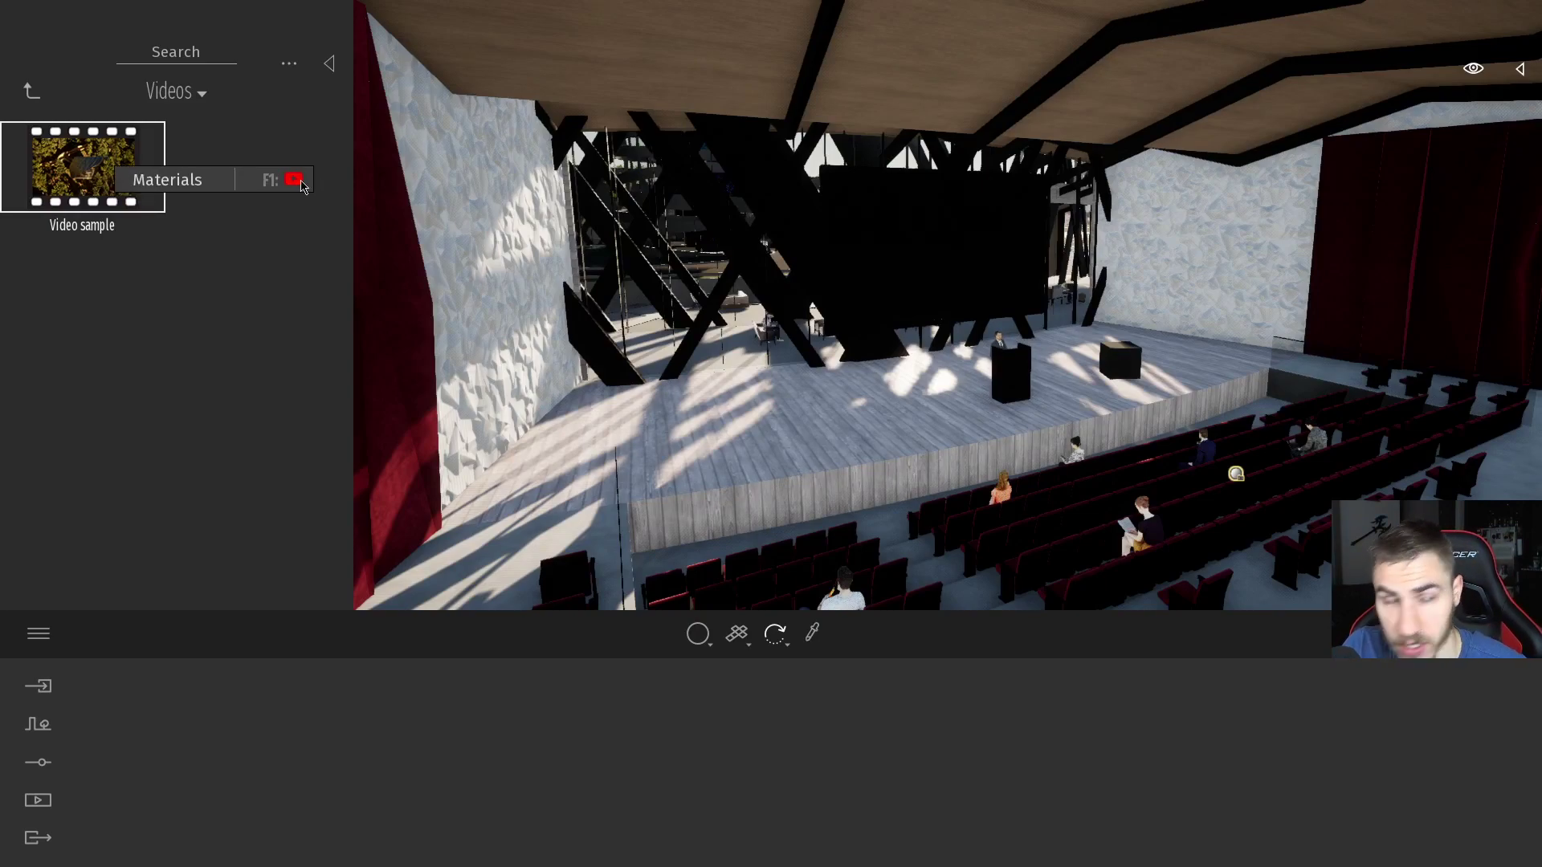
pyautogui.moveTo(83, 166); pyautogui.dragTo(961, 233)
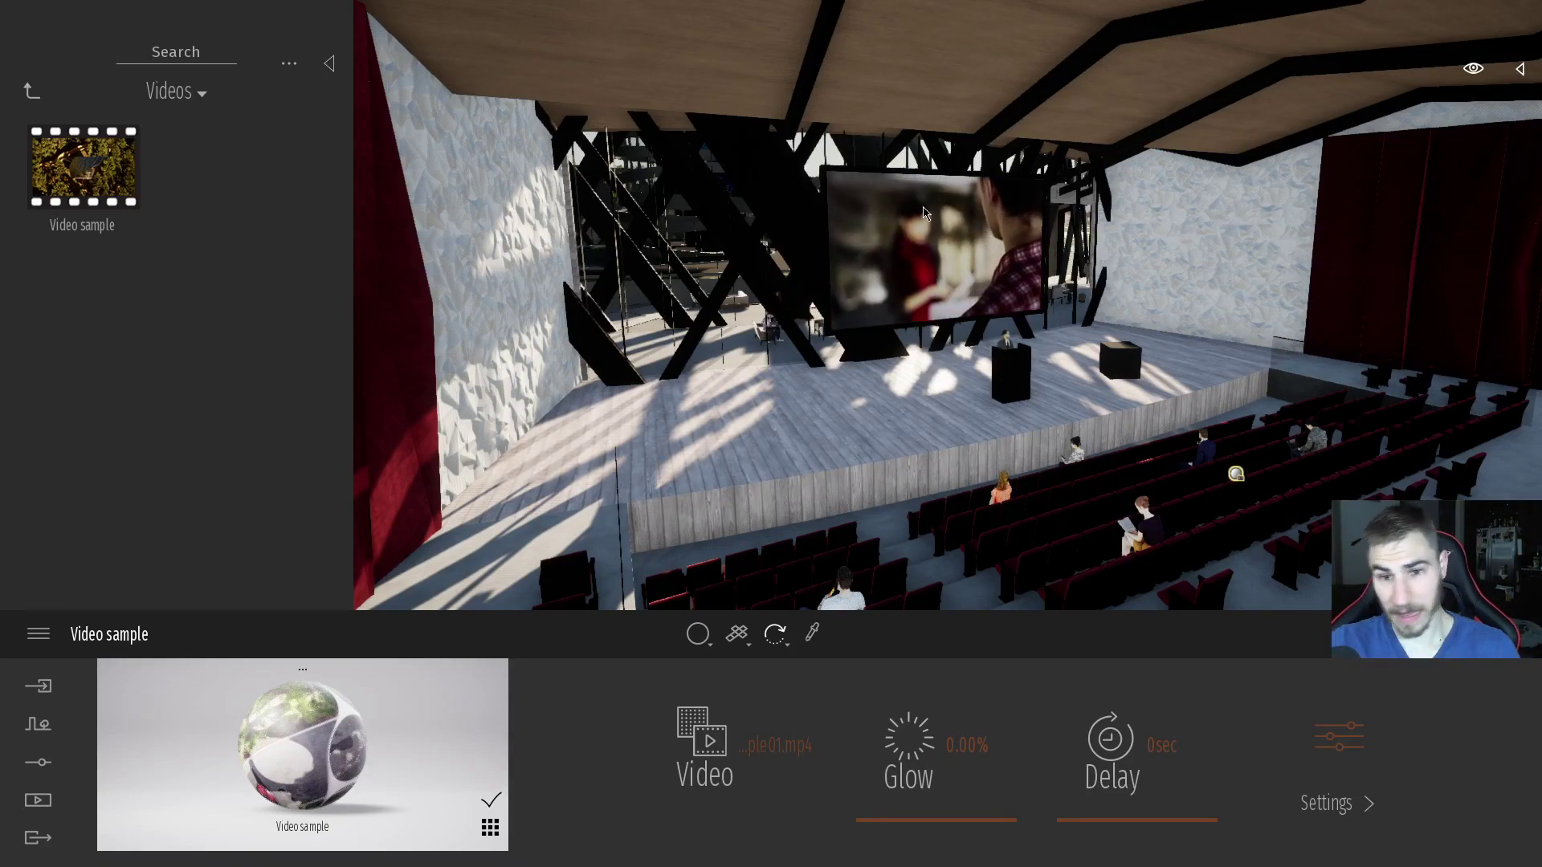
# Set the video material's delay to 5 sec, then reset it to 0 sec.
pyautogui.click(1166, 735)
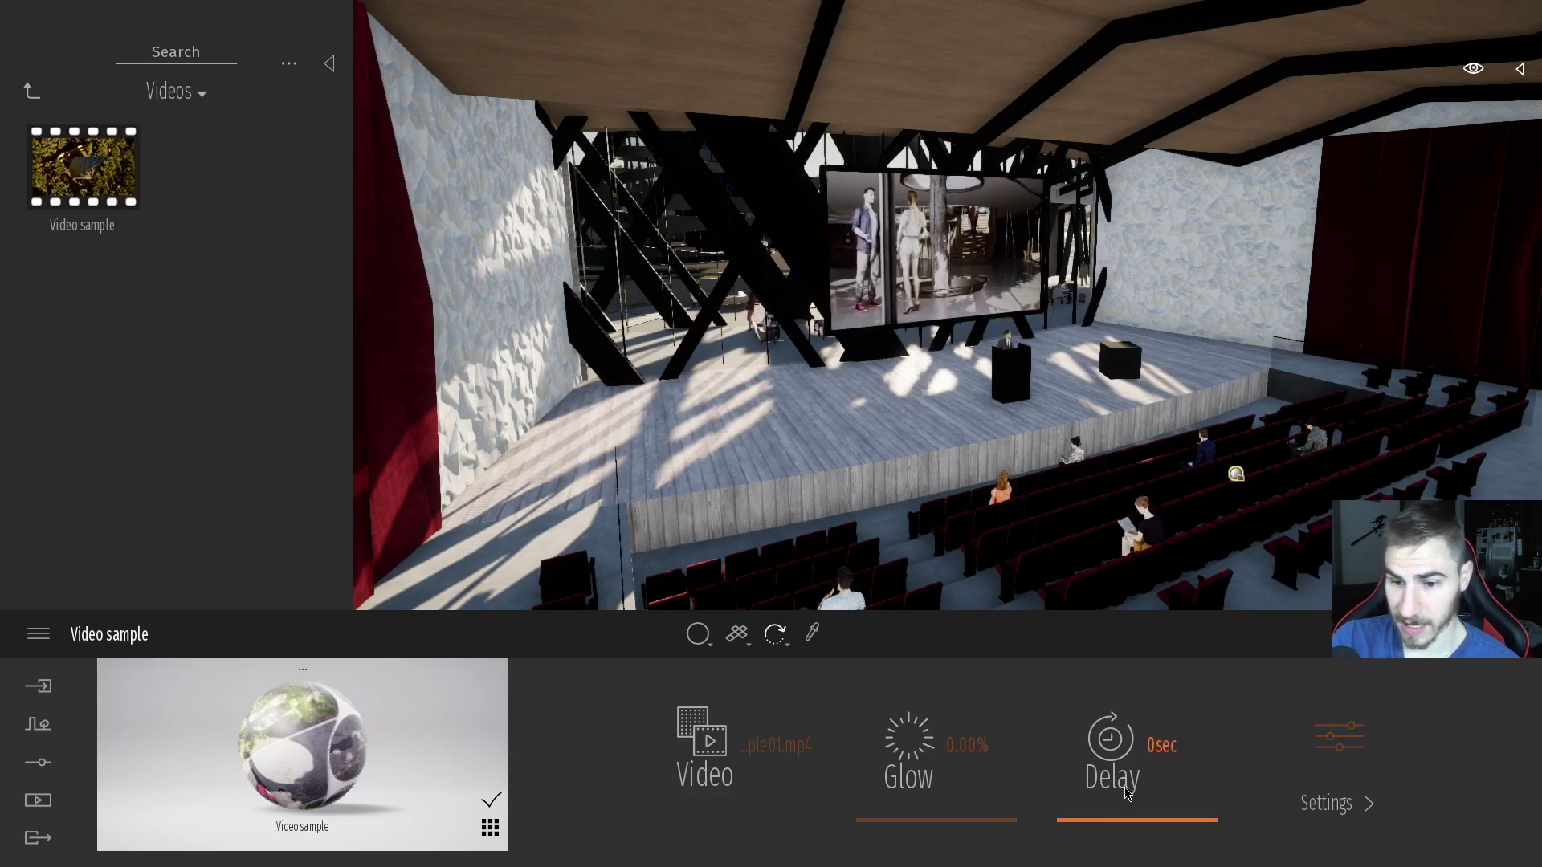
pyautogui.doubleClick(1166, 733)
pyautogui.write('5')
pyautogui.press('Return')
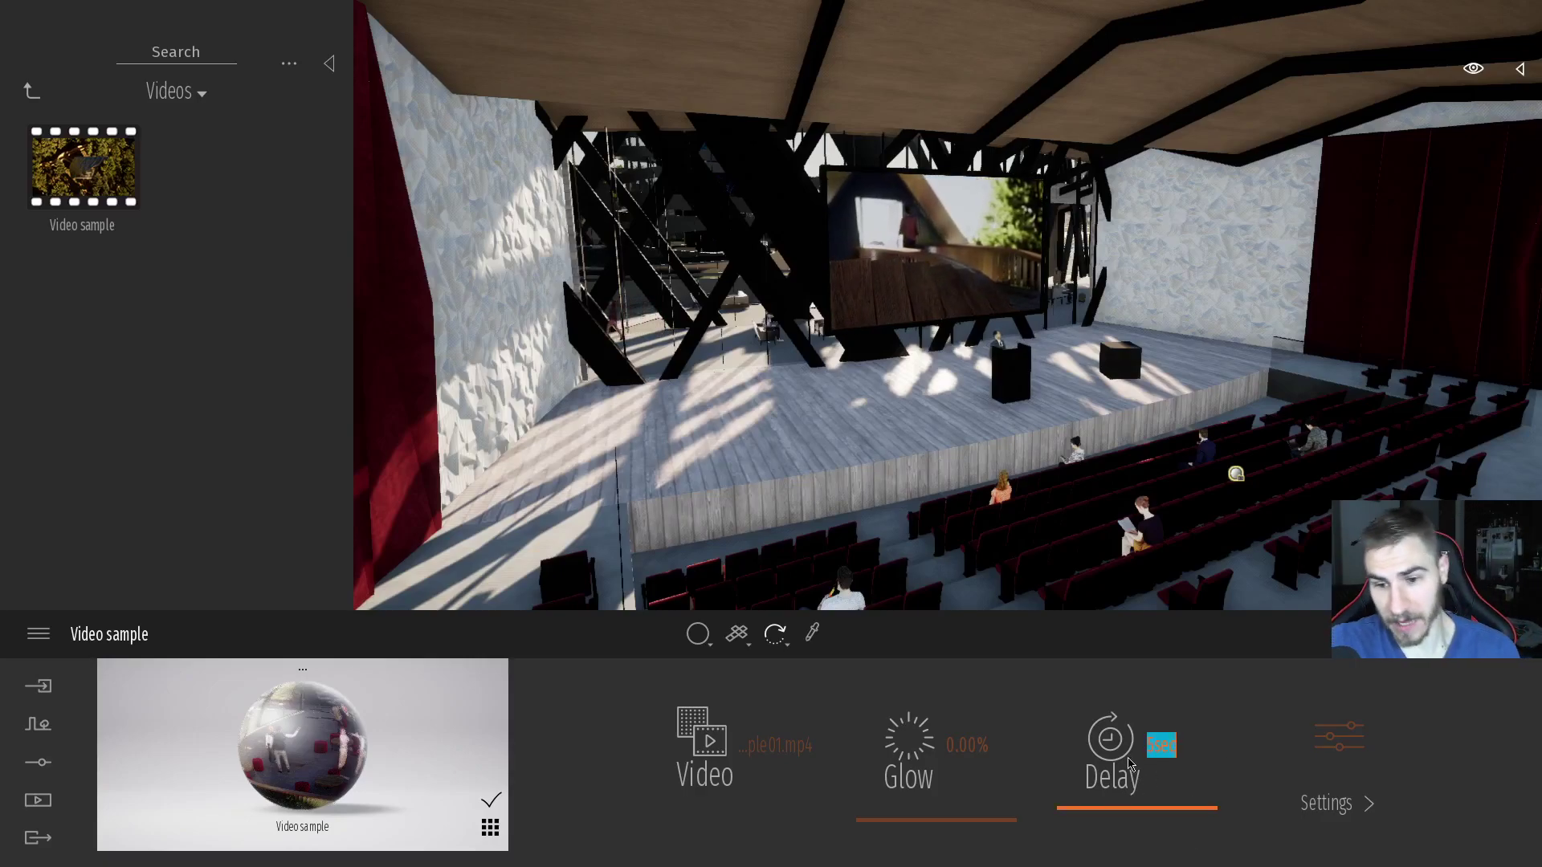
pyautogui.write('0')
pyautogui.press('Return')
pyautogui.click(1108, 835)
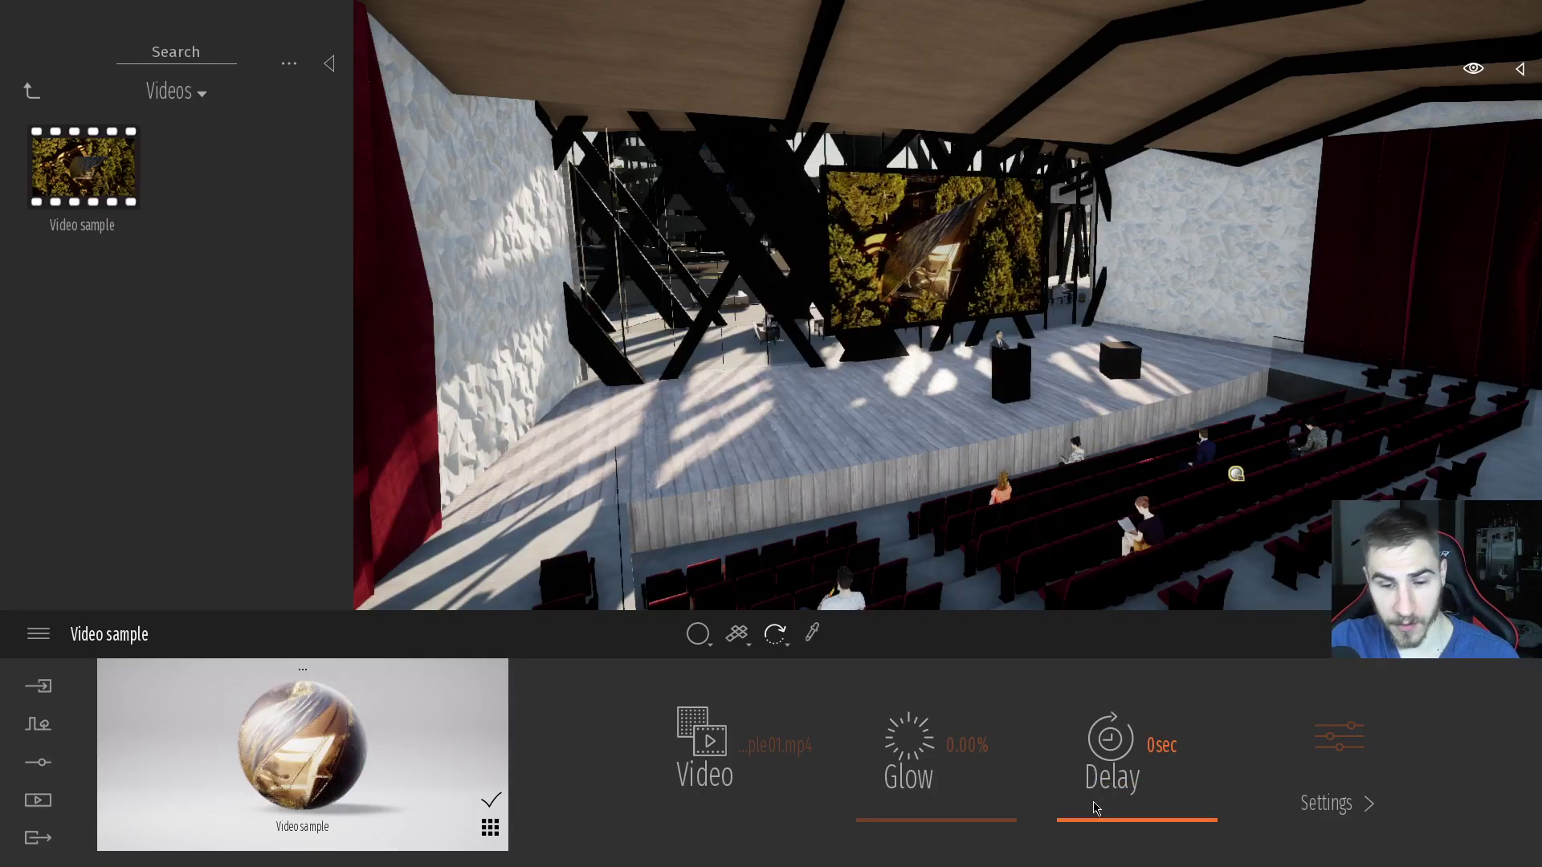
# Set the reflection to 50% in the video material's additional settings.
pyautogui.click(1341, 761)
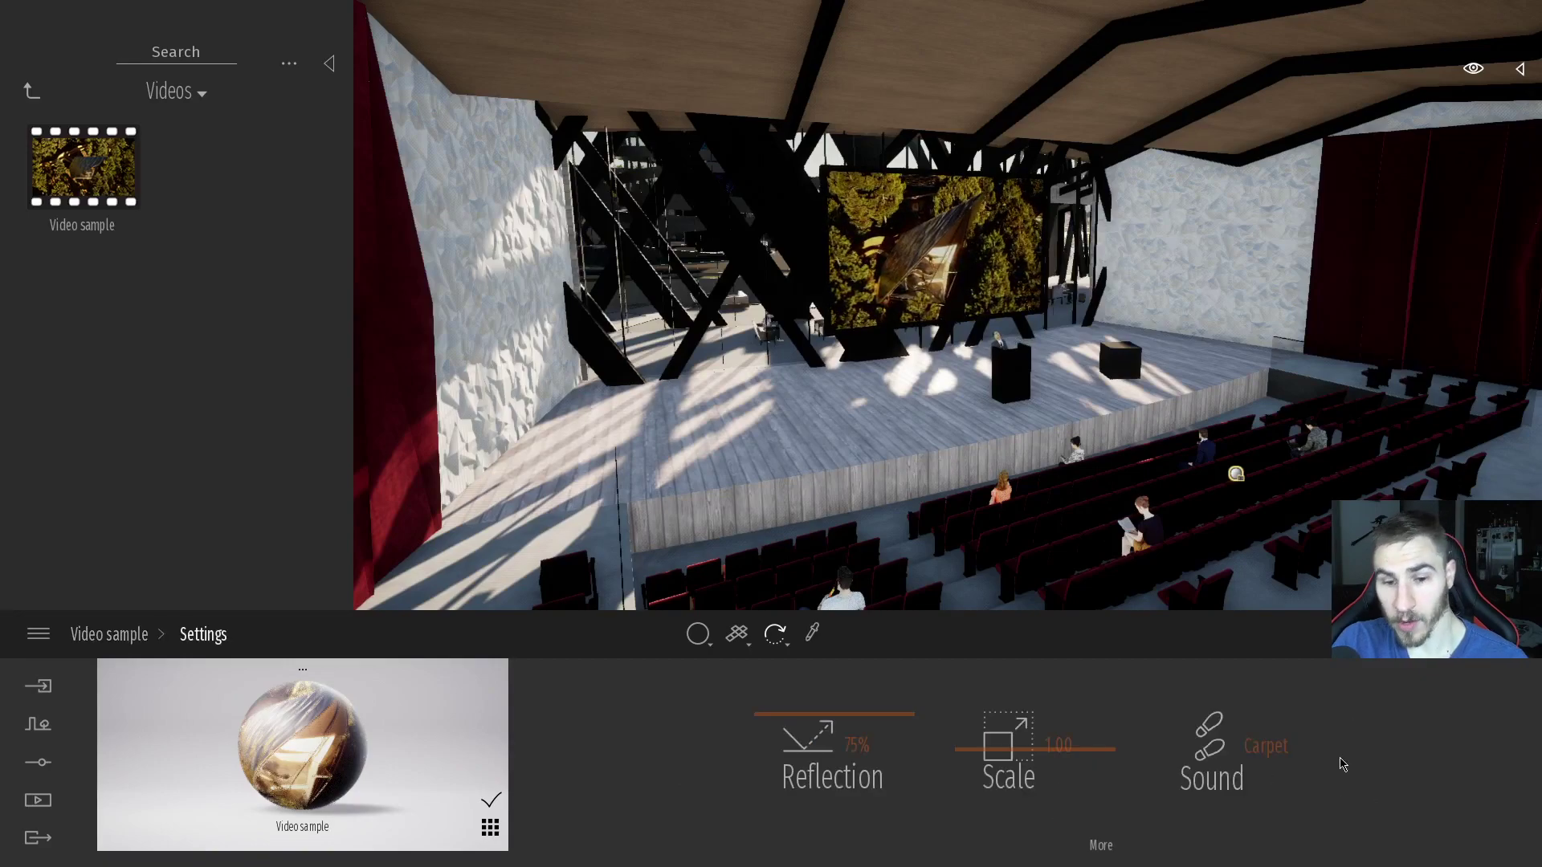
pyautogui.moveTo(805, 731); pyautogui.dragTo(371, 743)
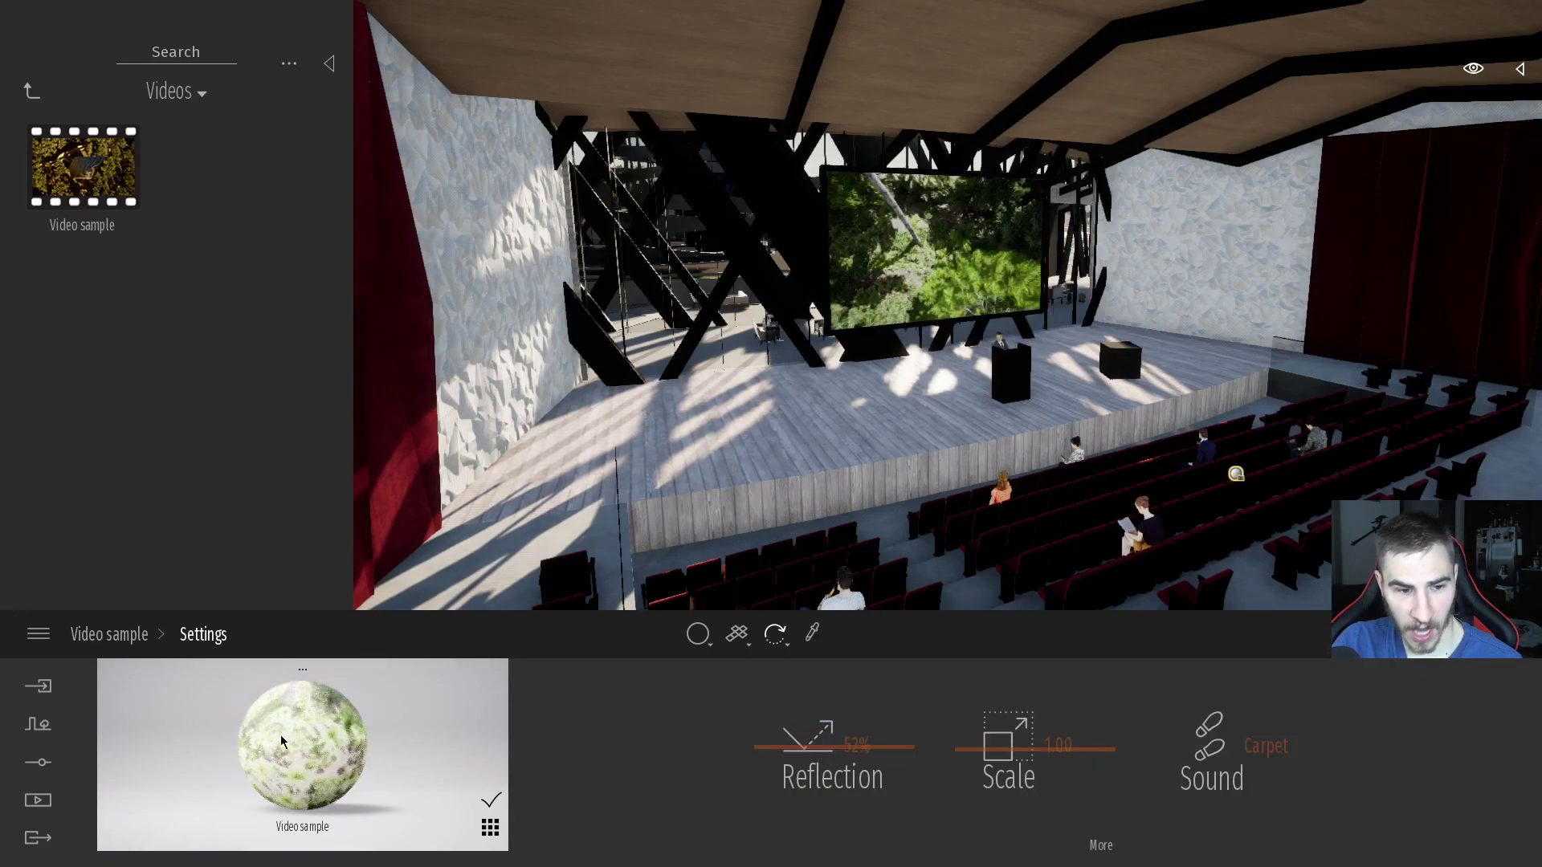
pyautogui.moveTo(835, 780)
pyautogui.mouseDown()
pyautogui.moveTo(812, 779)
pyautogui.moveTo(814, 727)
pyautogui.moveTo(819, 798)
pyautogui.moveTo(814, 710)
pyautogui.moveTo(817, 803)
pyautogui.moveTo(819, 735)
pyautogui.moveTo(819, 786)
pyautogui.moveTo(819, 747)
pyautogui.moveTo(821, 767)
pyautogui.mouseUp()
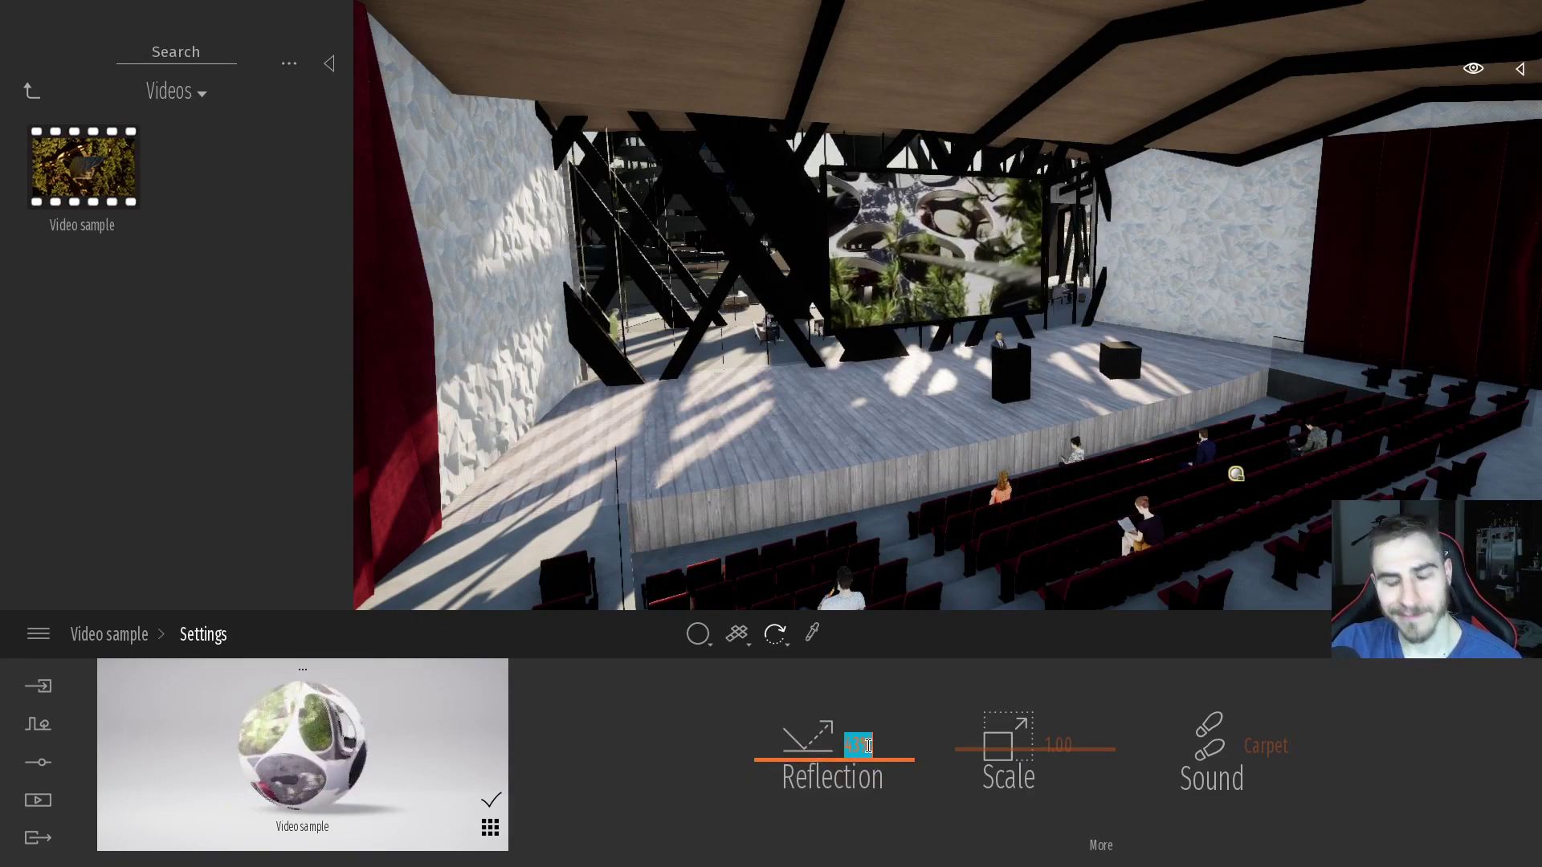
pyautogui.write('50')
pyautogui.press('Return')
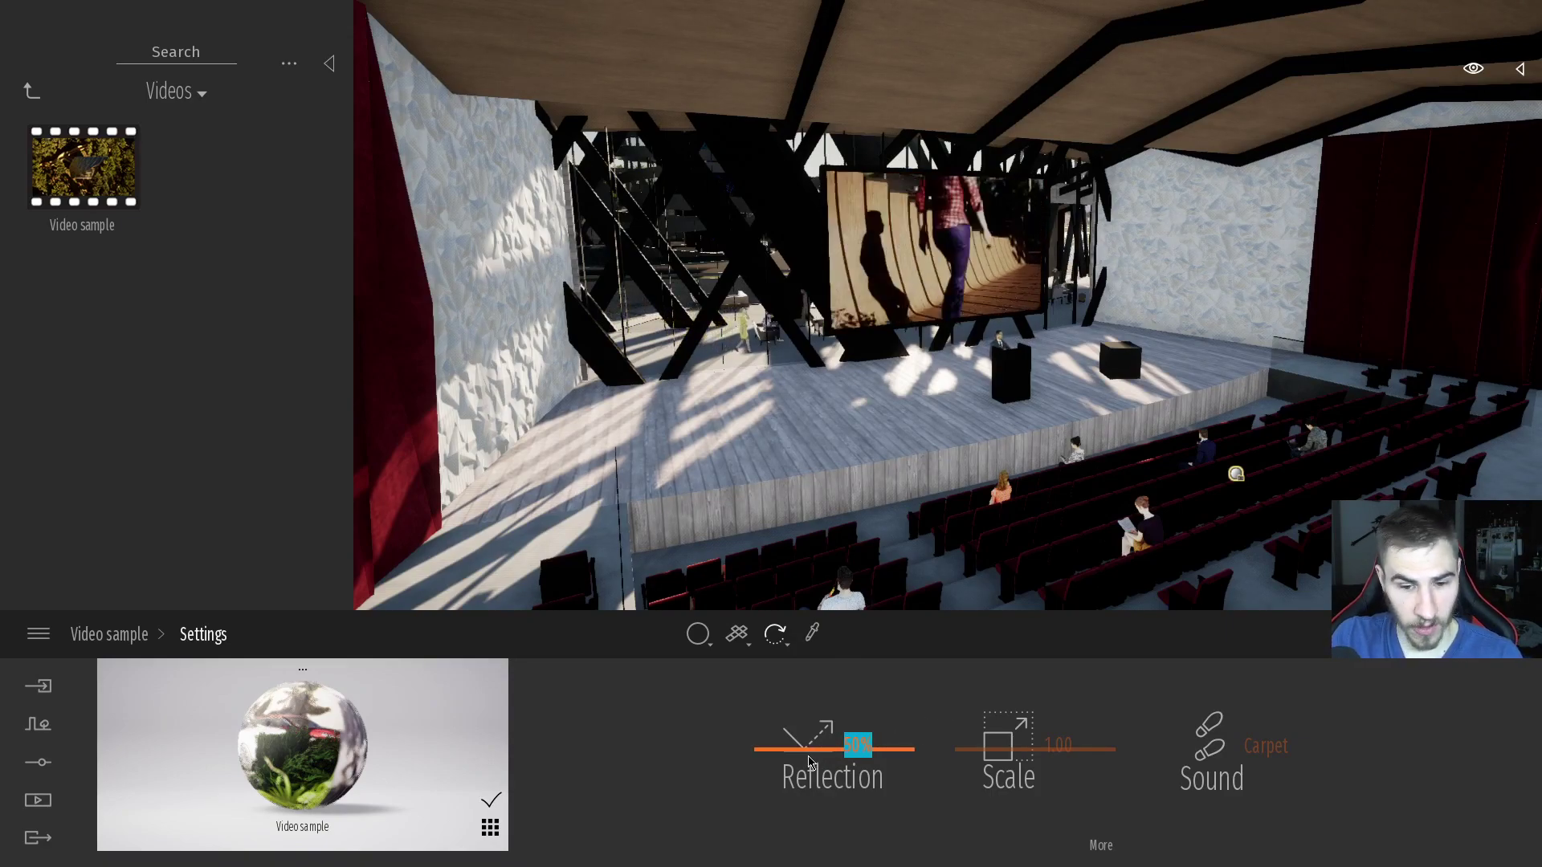
pyautogui.click(1053, 740)
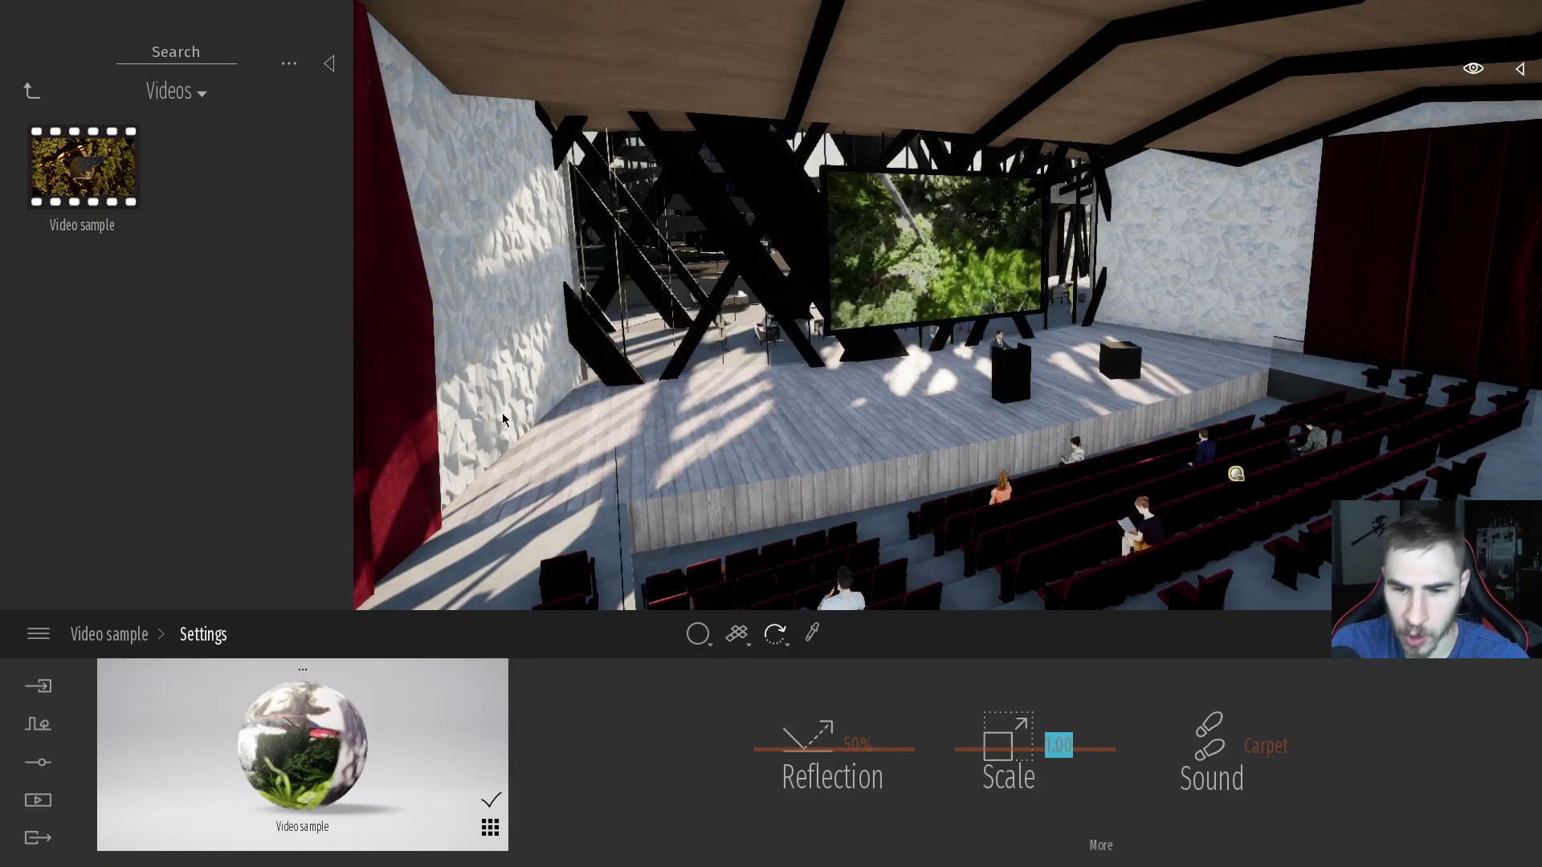
# Place a Box 1m primitive carrying the video material on the wooden stage floor and view it up close.
pyautogui.click(31, 91)
pyautogui.click(32, 92)
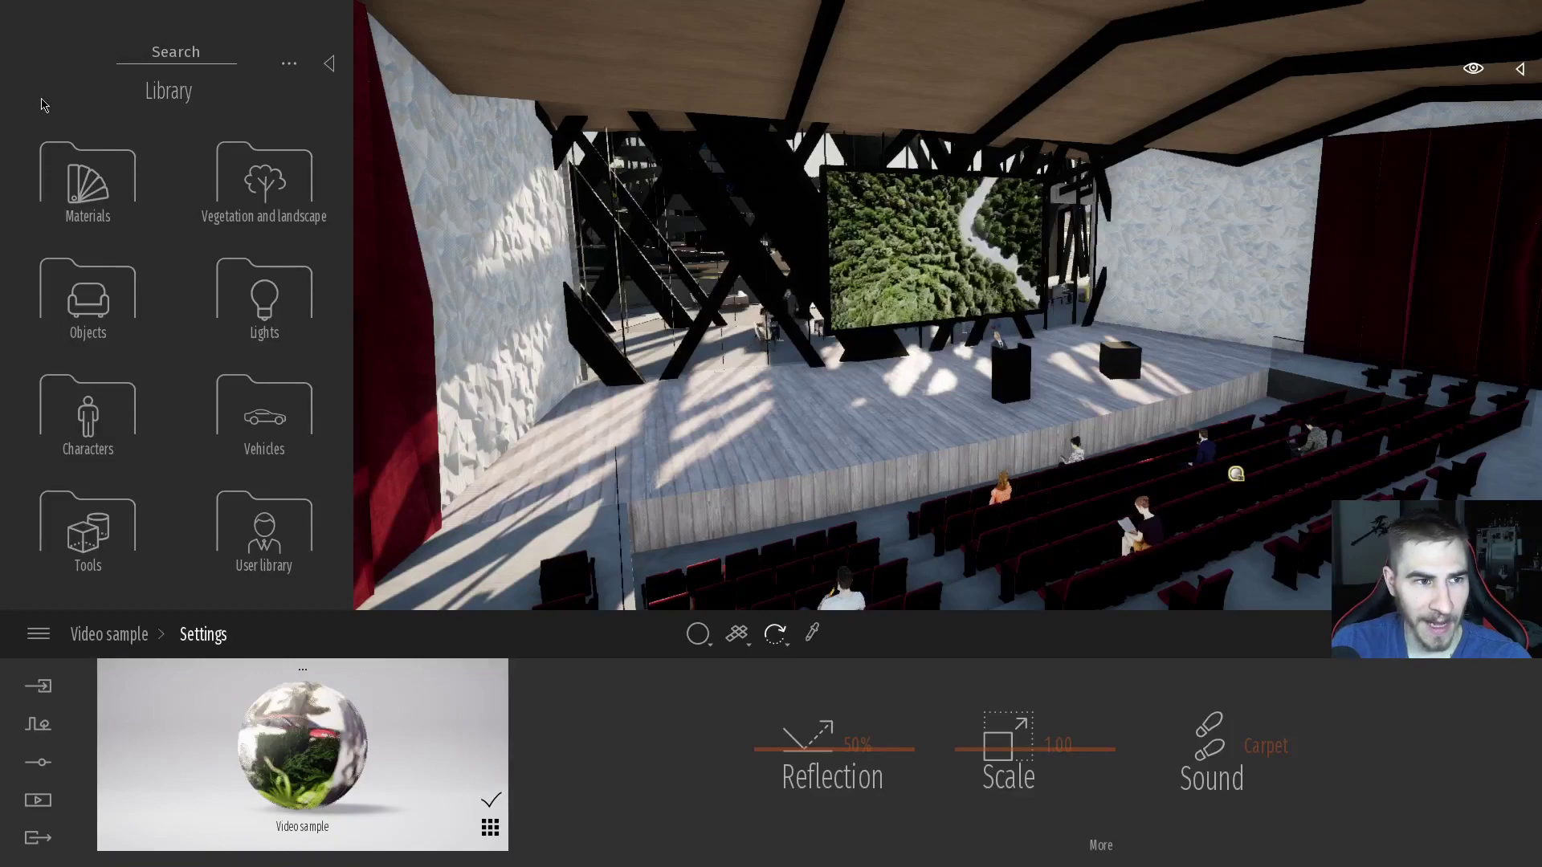
pyautogui.click(88, 297)
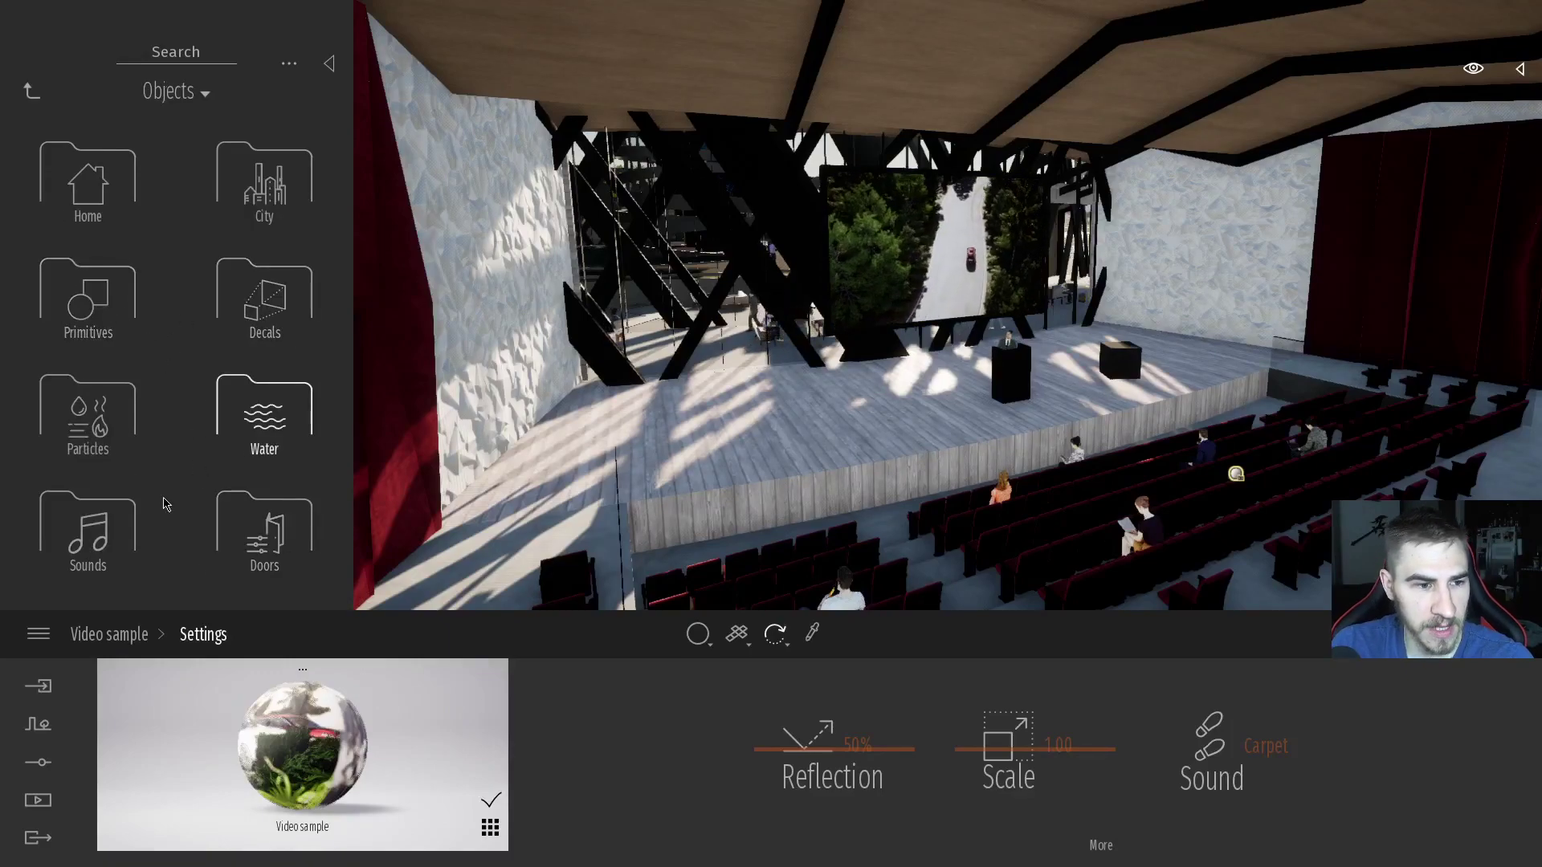
pyautogui.click(121, 301)
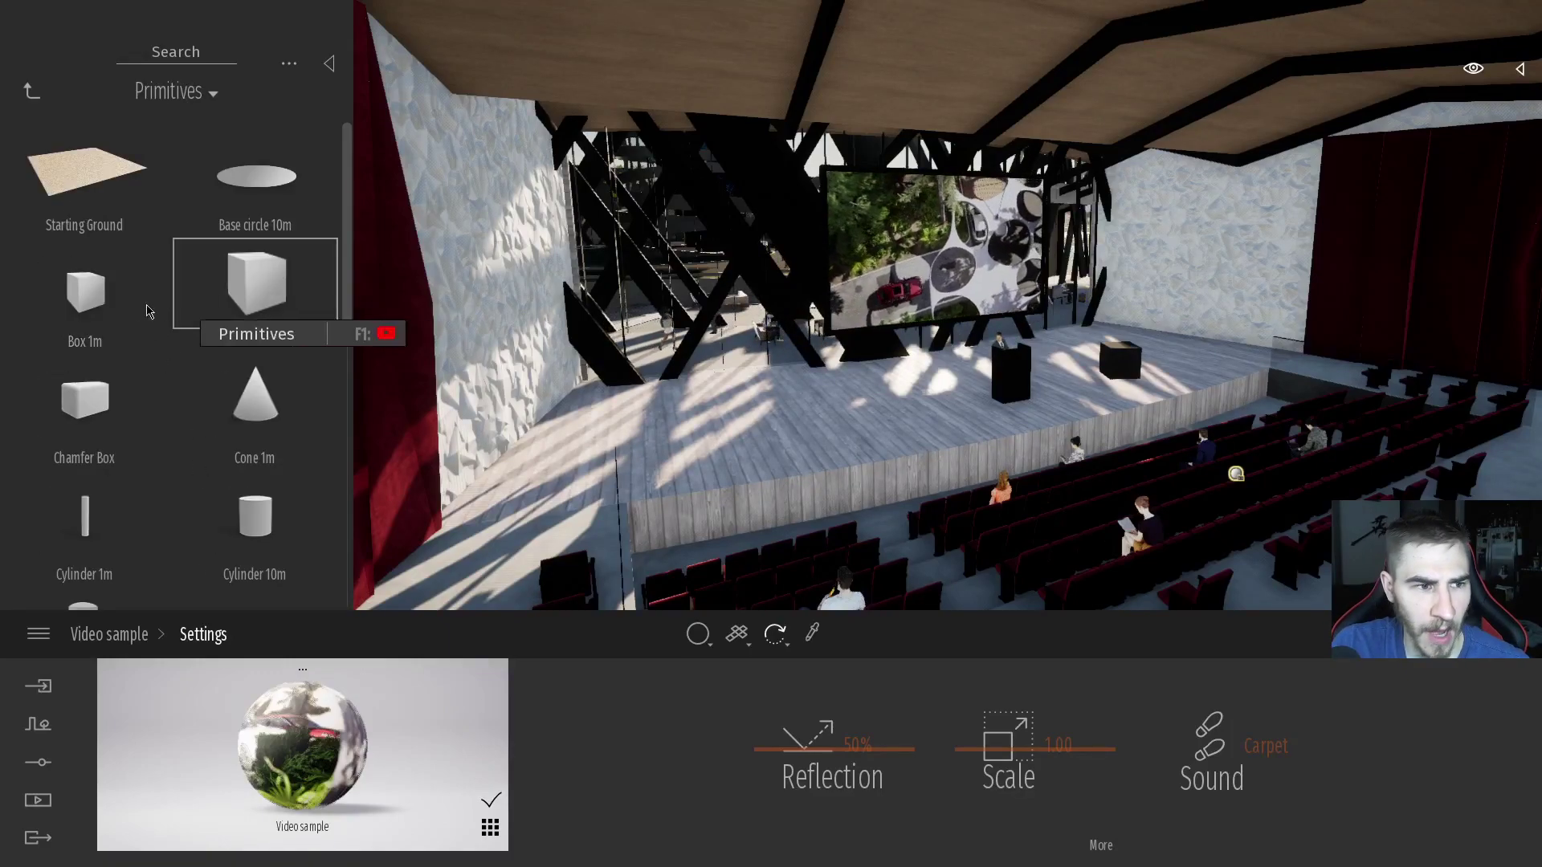
pyautogui.click(765, 411)
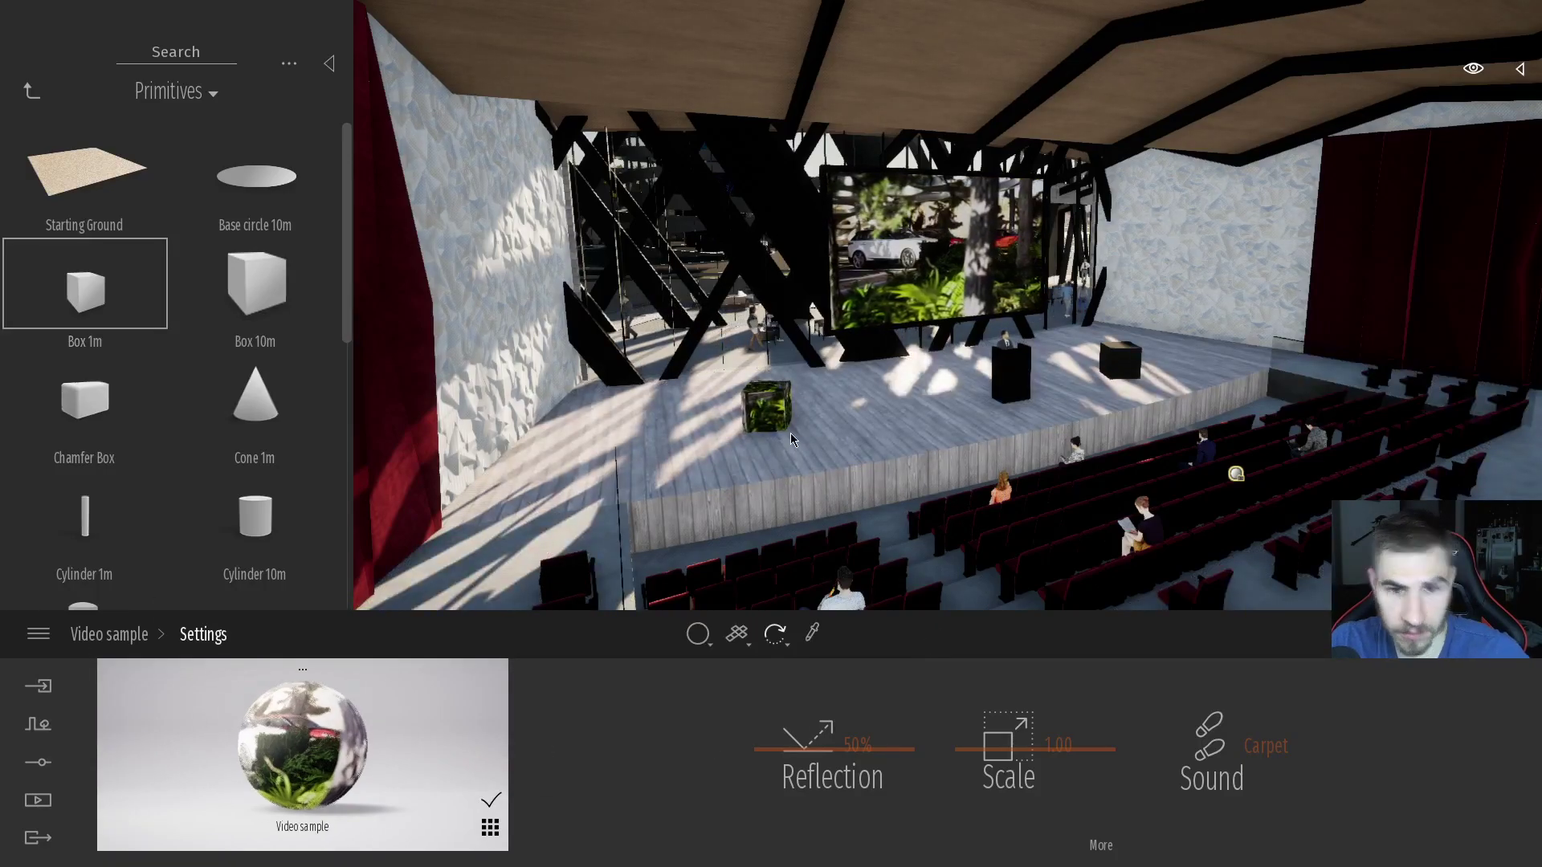
pyautogui.moveTo(791, 440); pyautogui.dragTo(690, 490, button='right')
pyautogui.press('w')
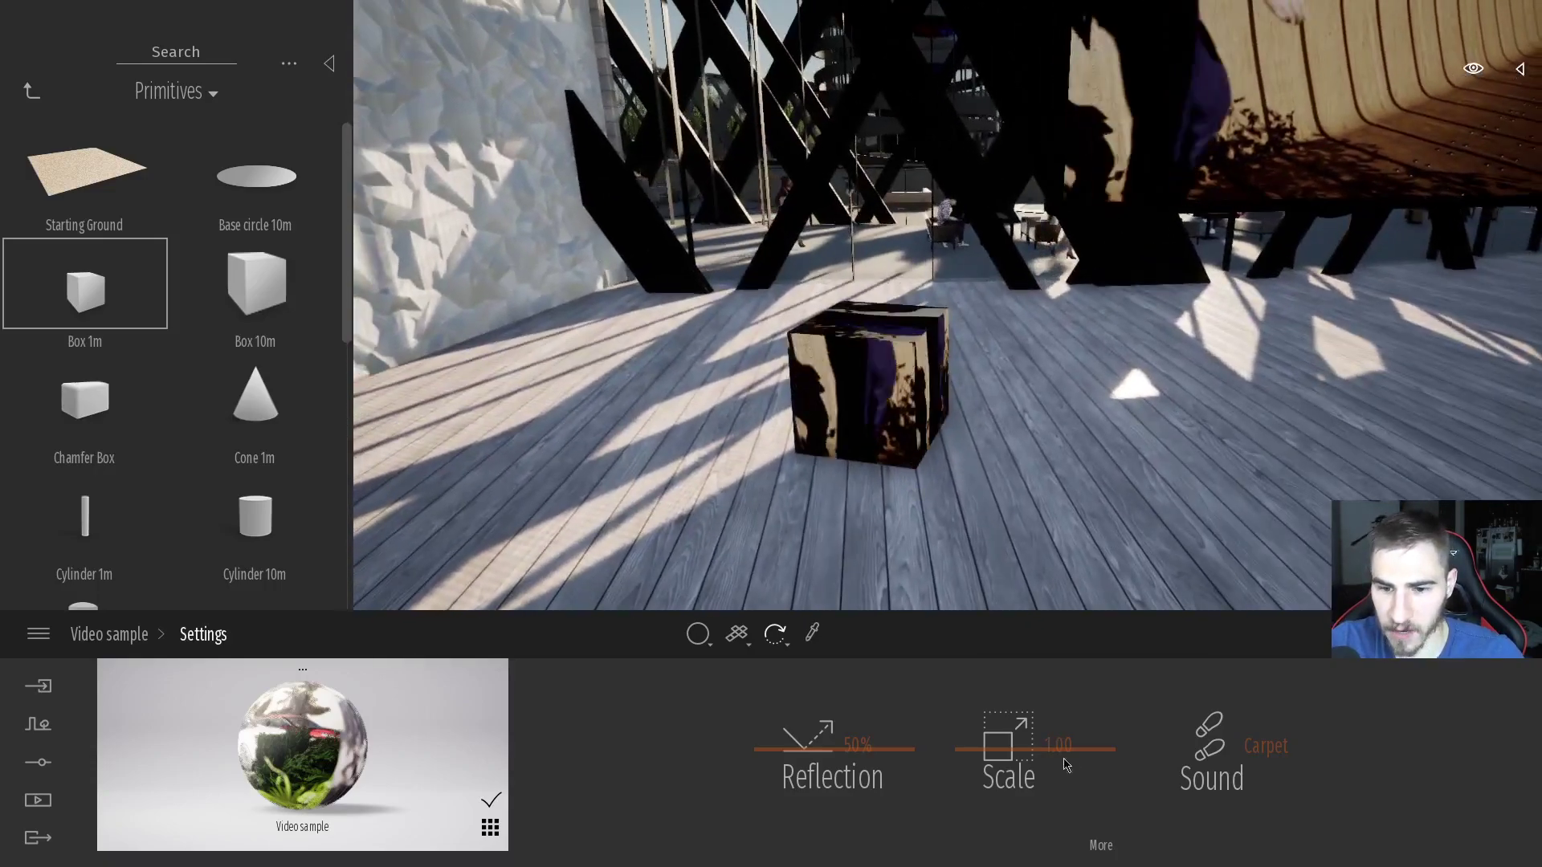
pyautogui.moveTo(883, 453); pyautogui.dragTo(968, 370, button='right')
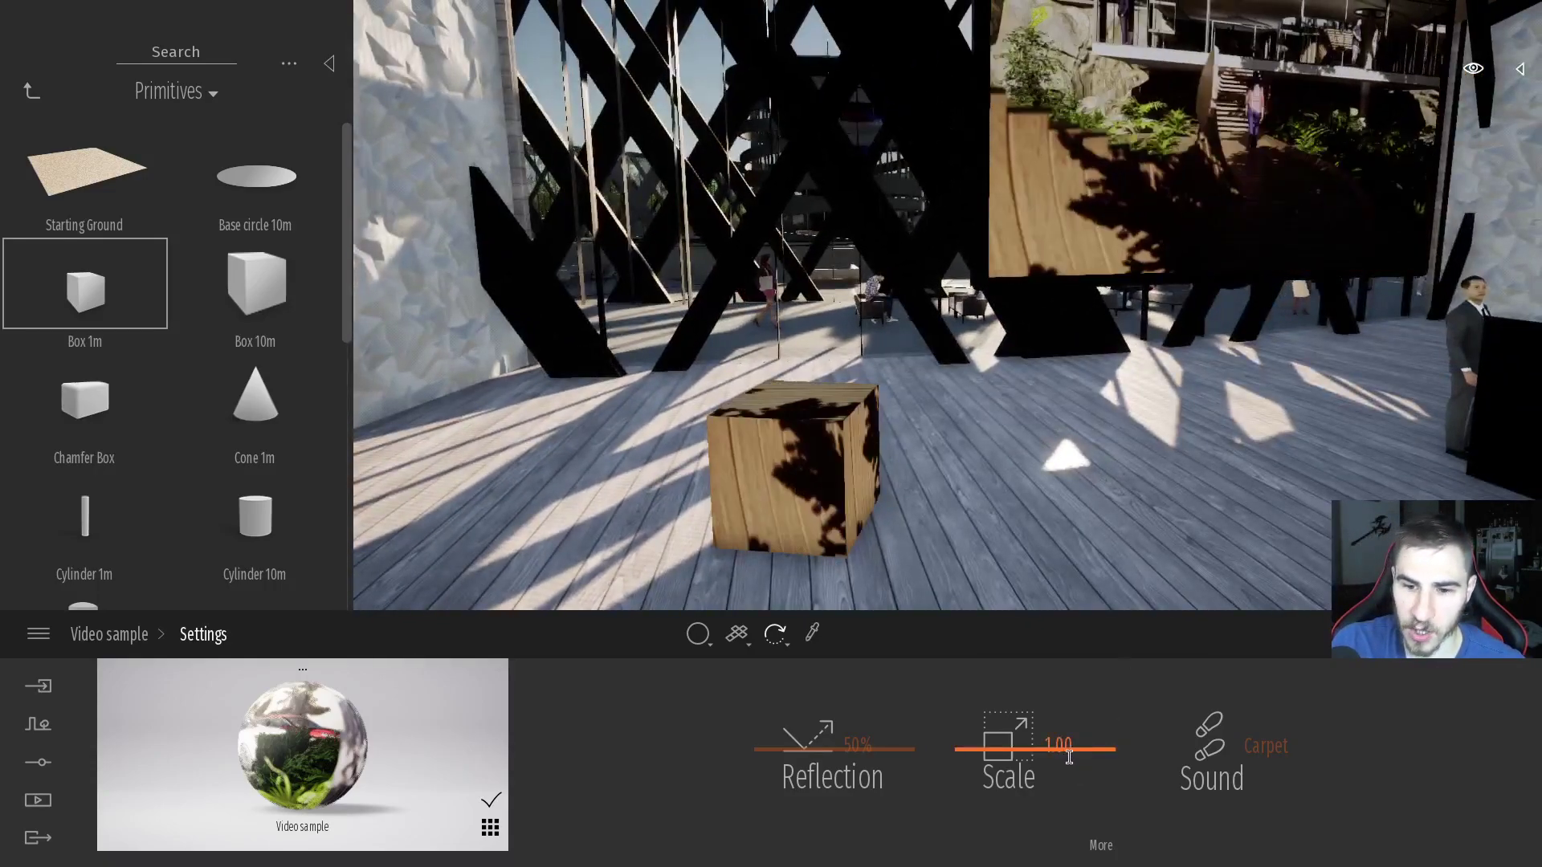
# Try video material scales of 0.2, 0.1 and 0.5, then restore the scale to 1.
pyautogui.click(1062, 746)
pyautogui.click(1063, 745)
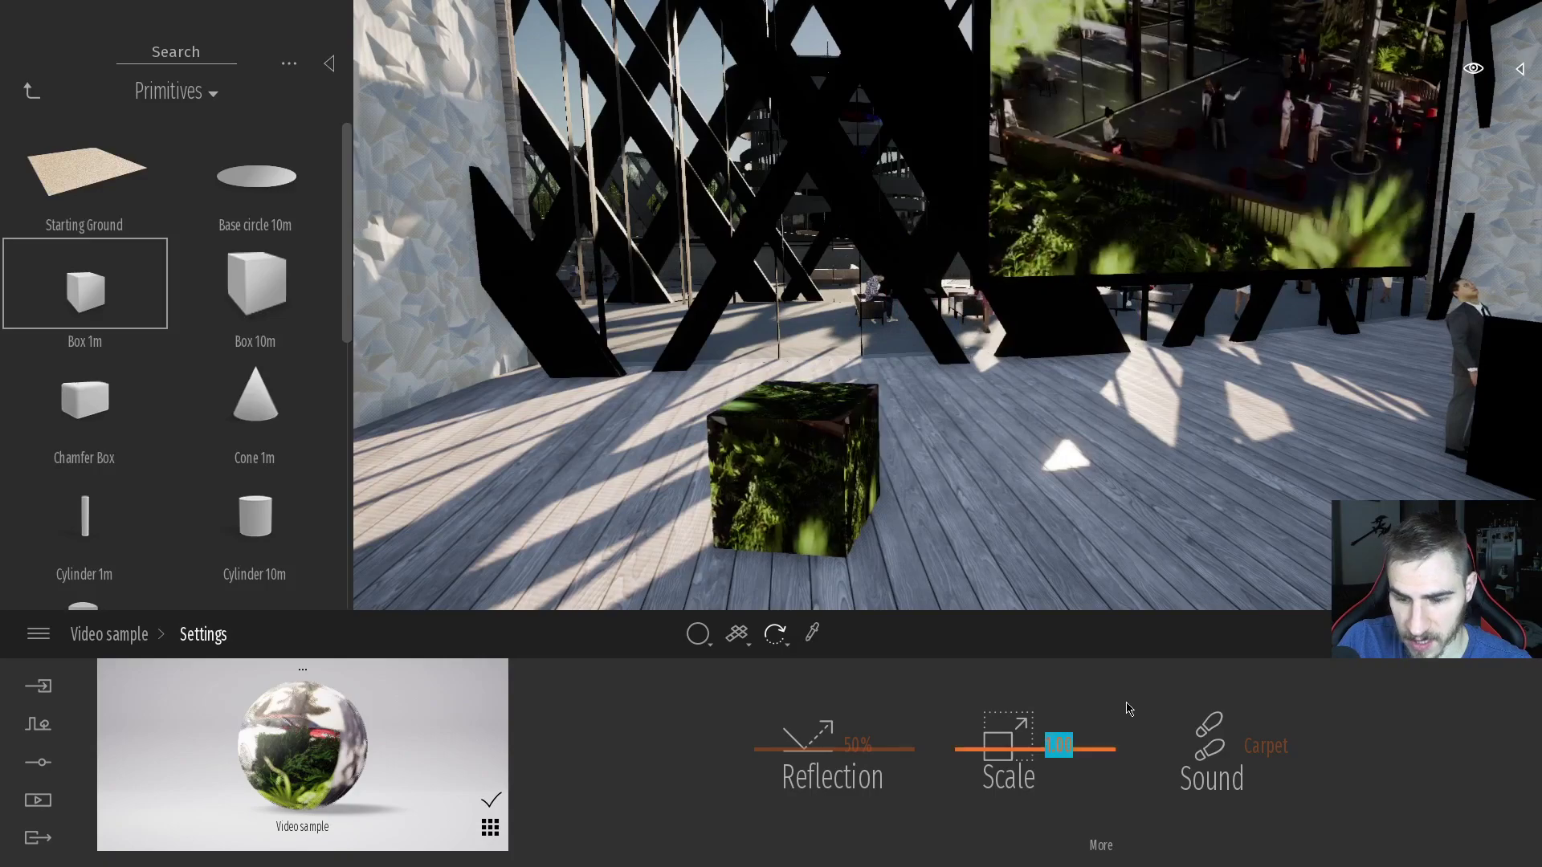
pyautogui.write('0.2')
pyautogui.press('Return')
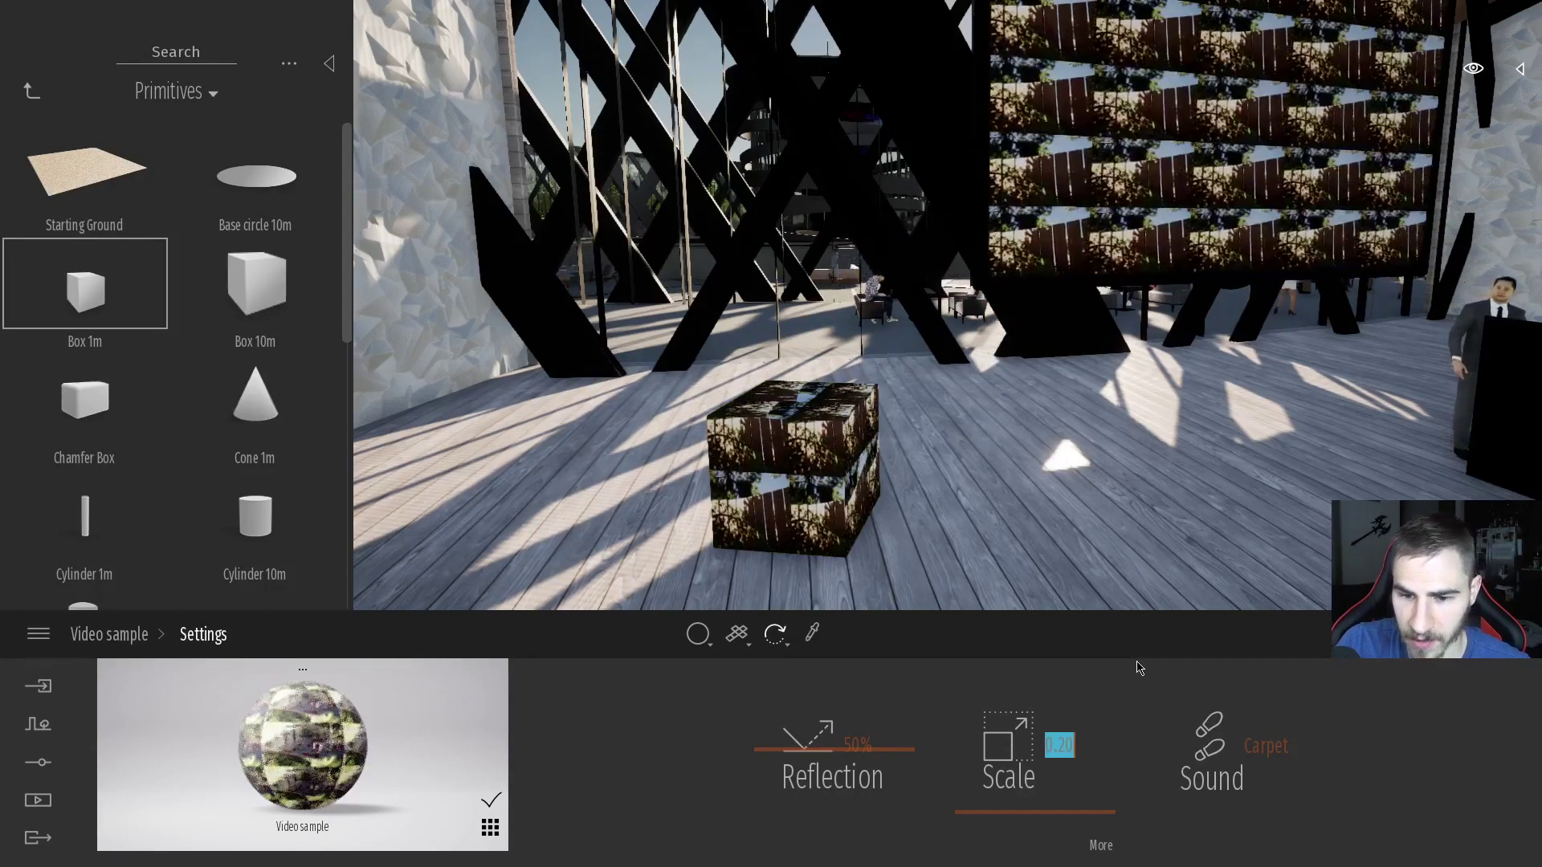
pyautogui.write('0.1')
pyautogui.press('Return')
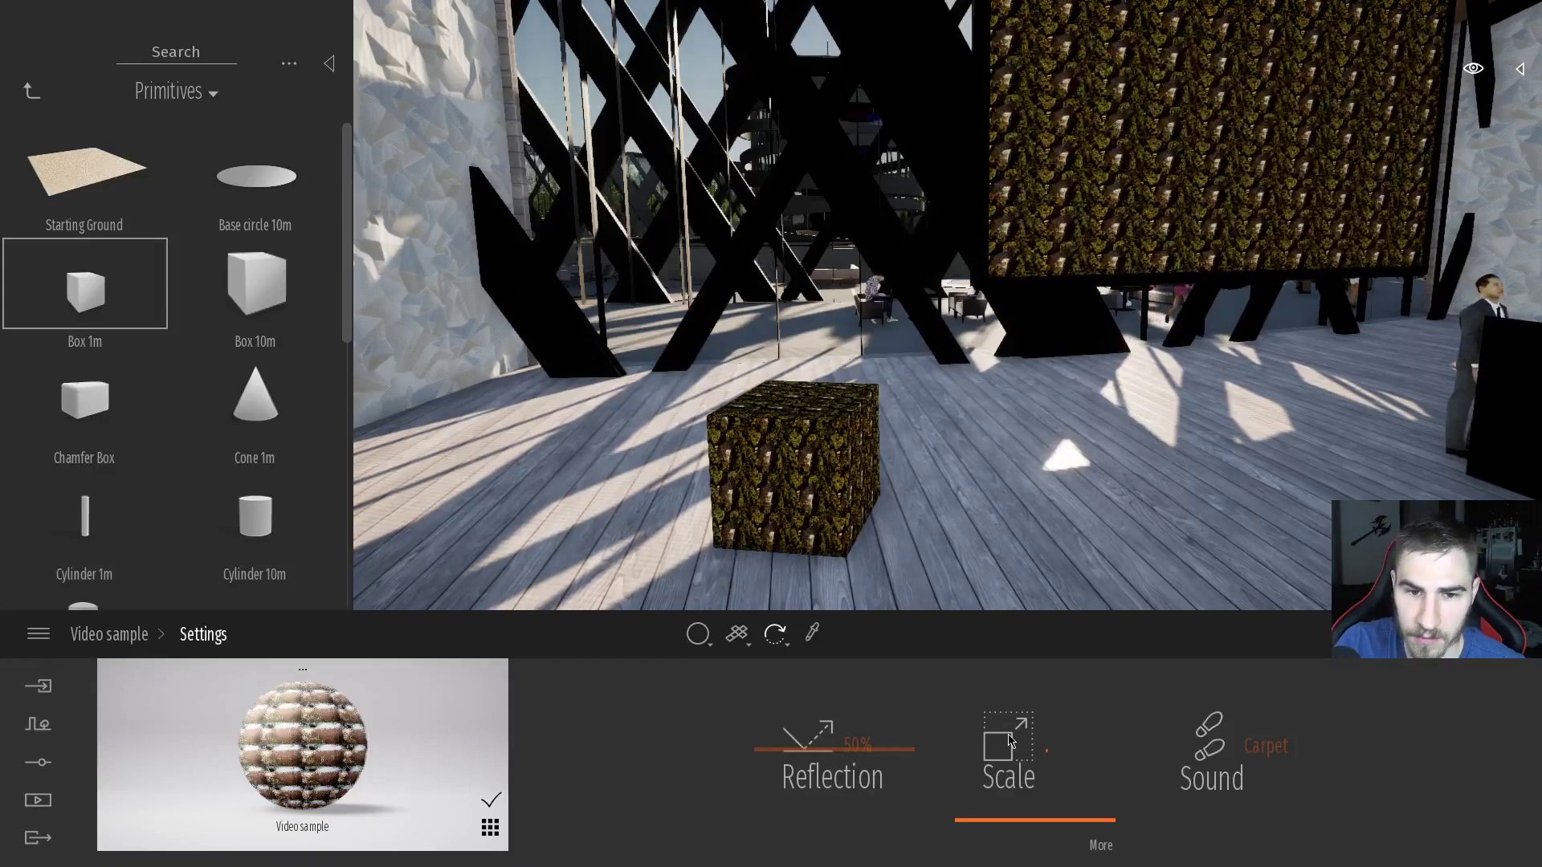
pyautogui.write('0.5')
pyautogui.press('Return')
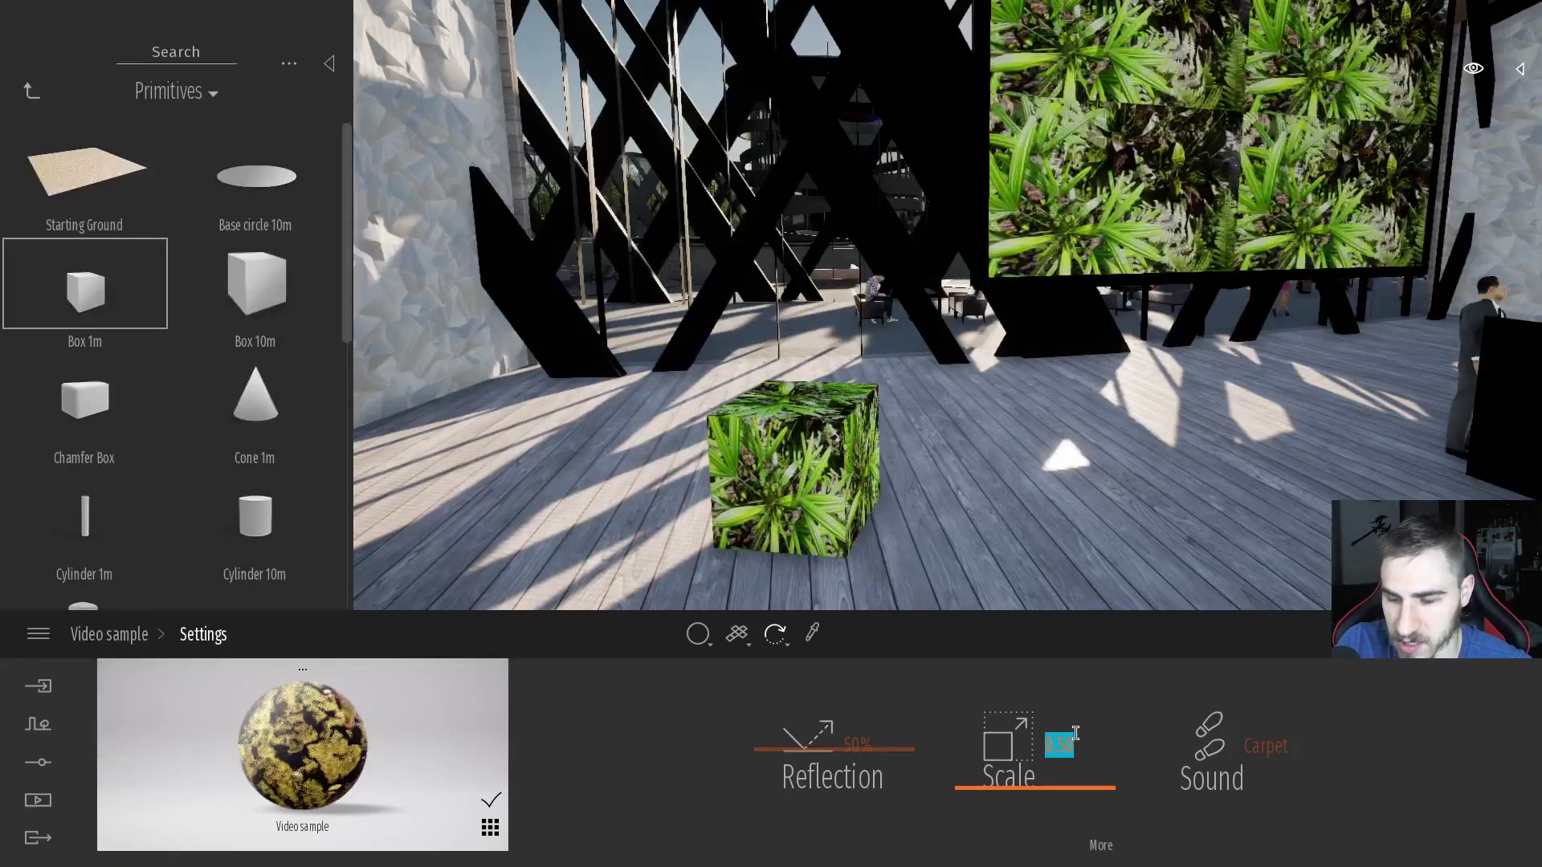
pyautogui.write('1')
pyautogui.press('Return')
# Delete the box from the stage and apply the Video sample material to the stage floor.
pyautogui.click(821, 491)
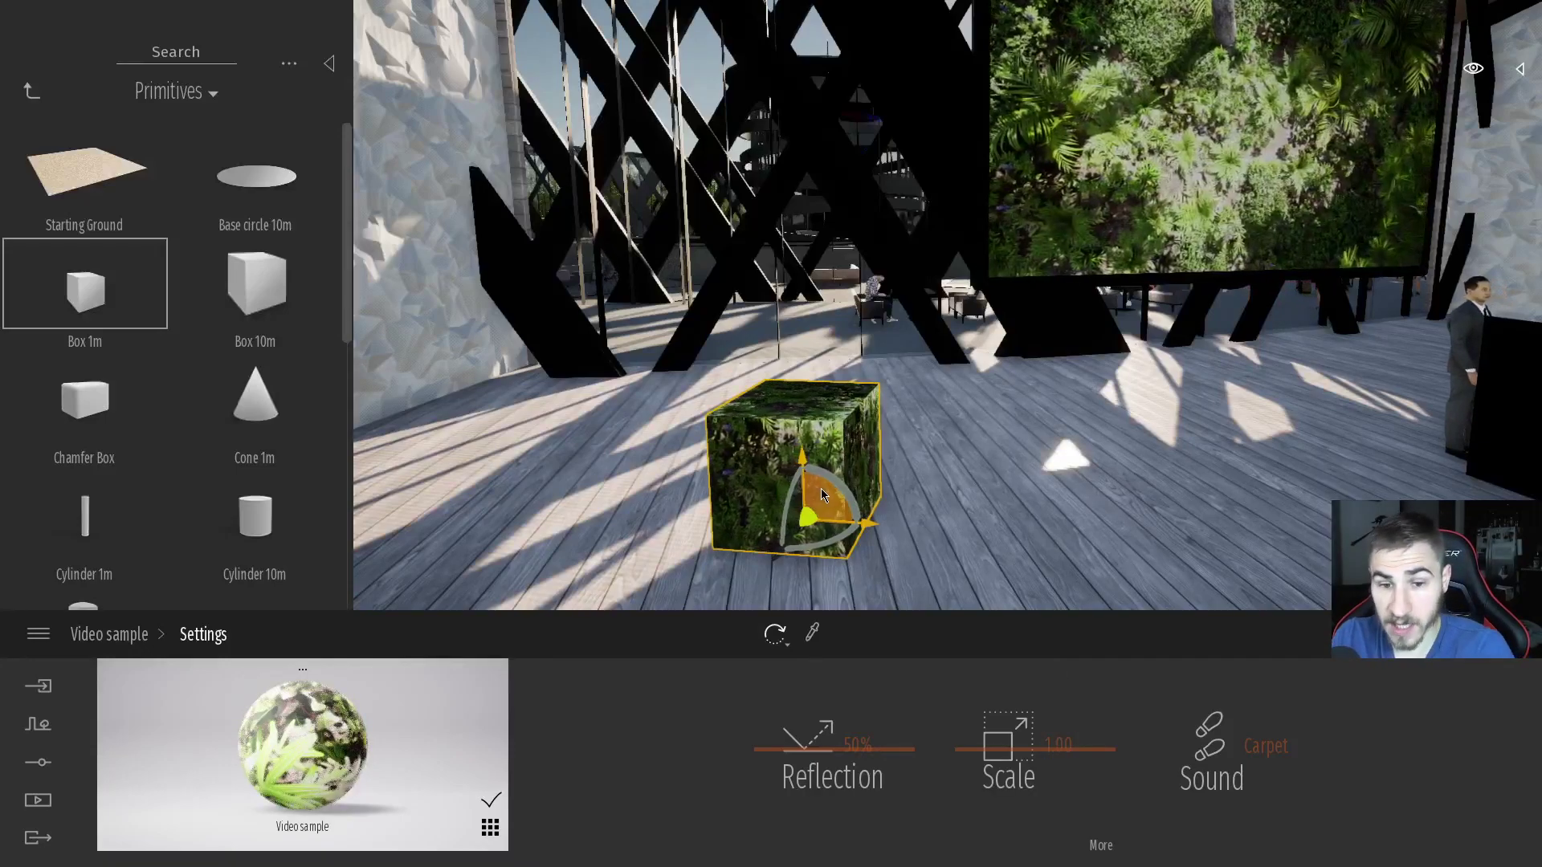
pyautogui.press('Delete')
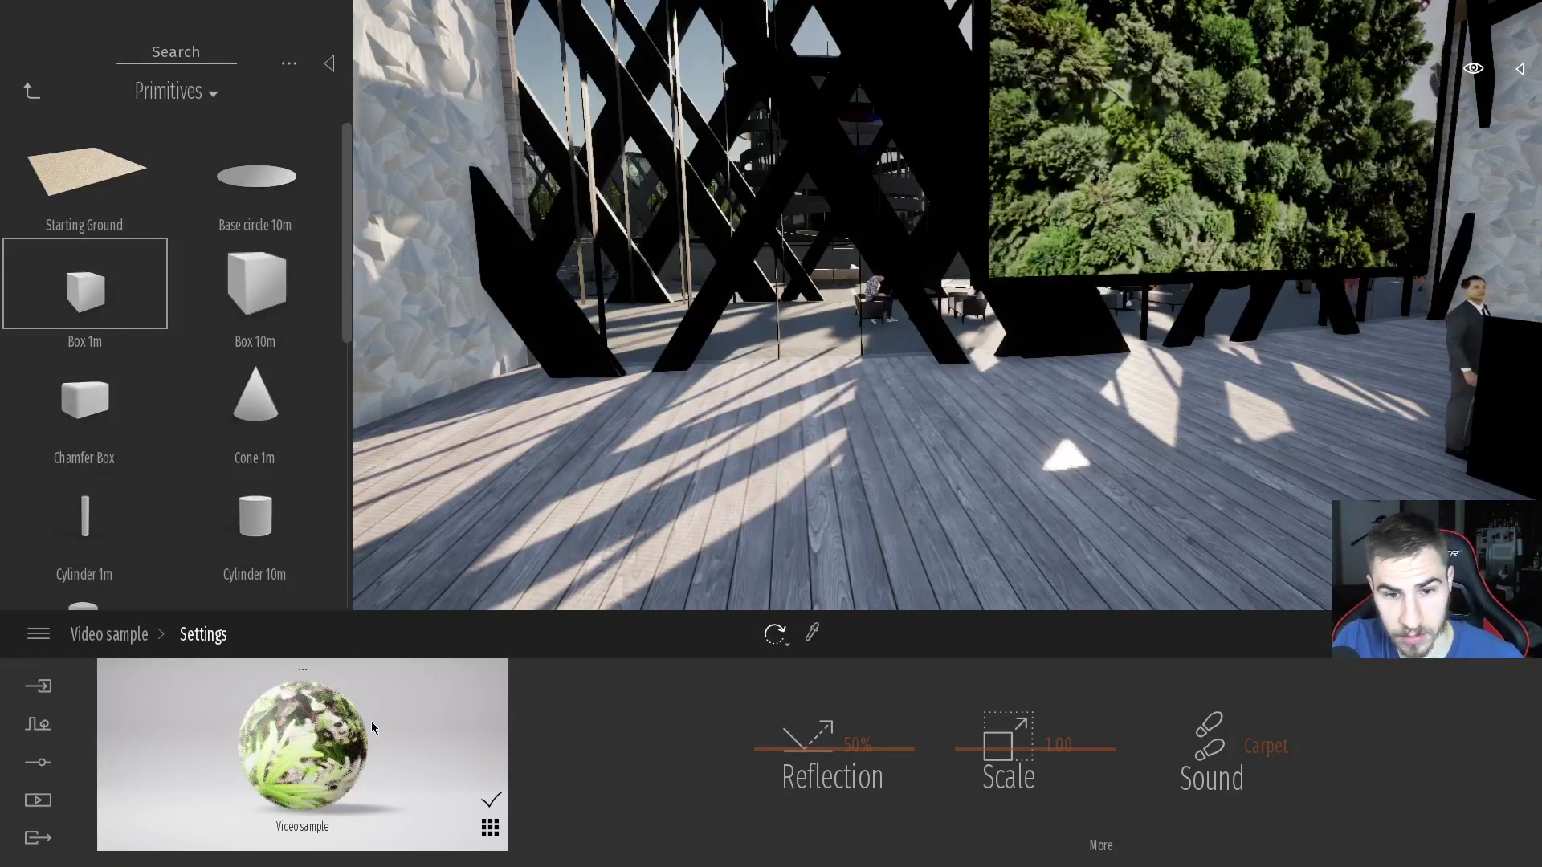
pyautogui.moveTo(371, 721); pyautogui.dragTo(723, 498)
pyautogui.moveTo(723, 498); pyautogui.dragTo(835, 578, button='right')
pyautogui.moveTo(1132, 402); pyautogui.dragTo(1092, 430, button='right')
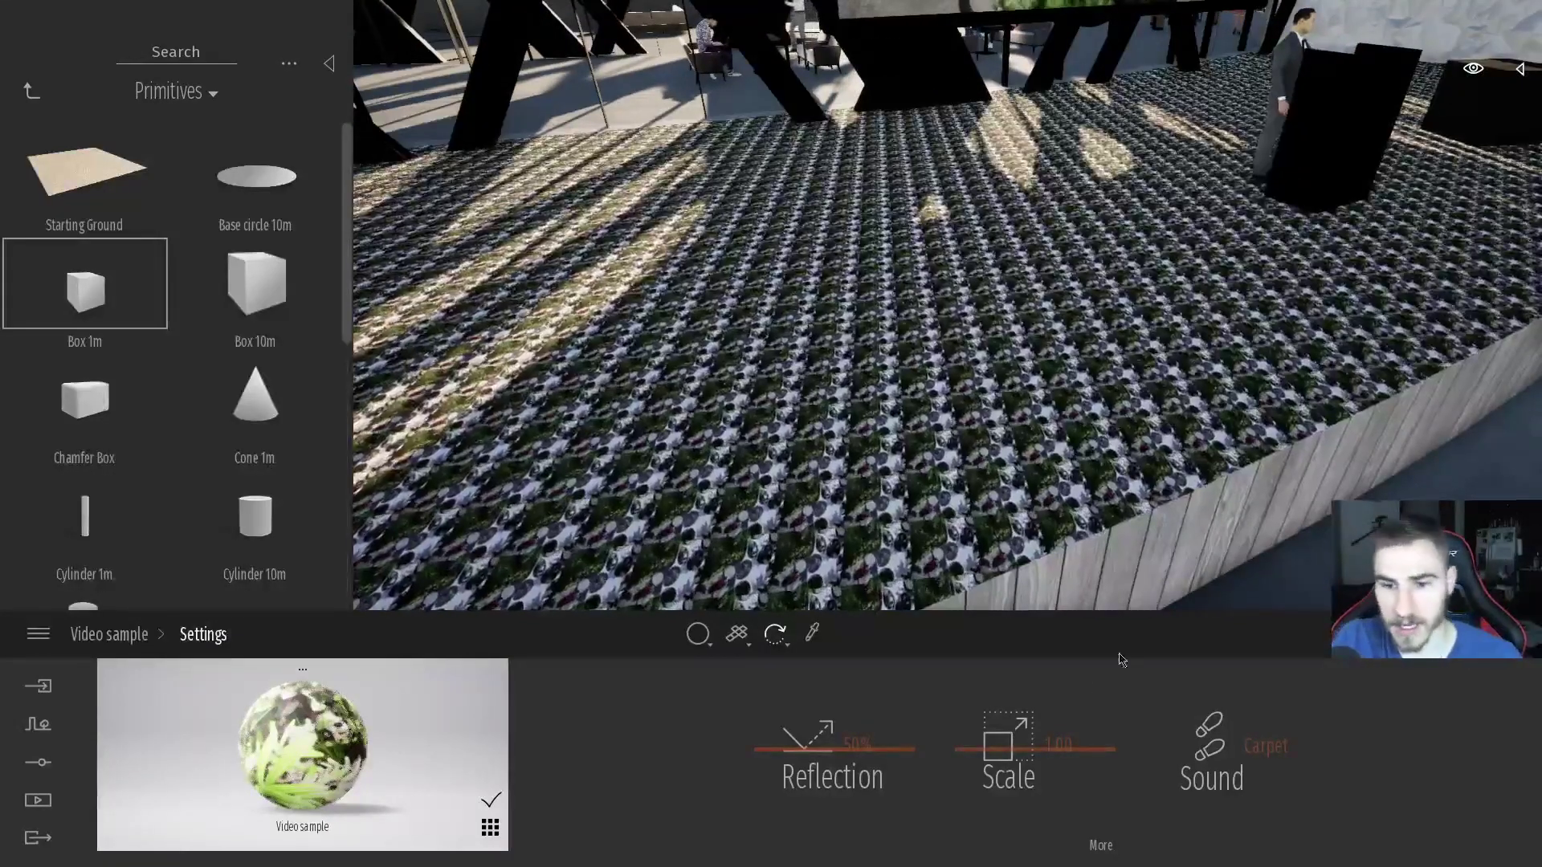
# Try video material scales of 20, 40 and 50 on the stage floor.
pyautogui.doubleClick(1060, 741)
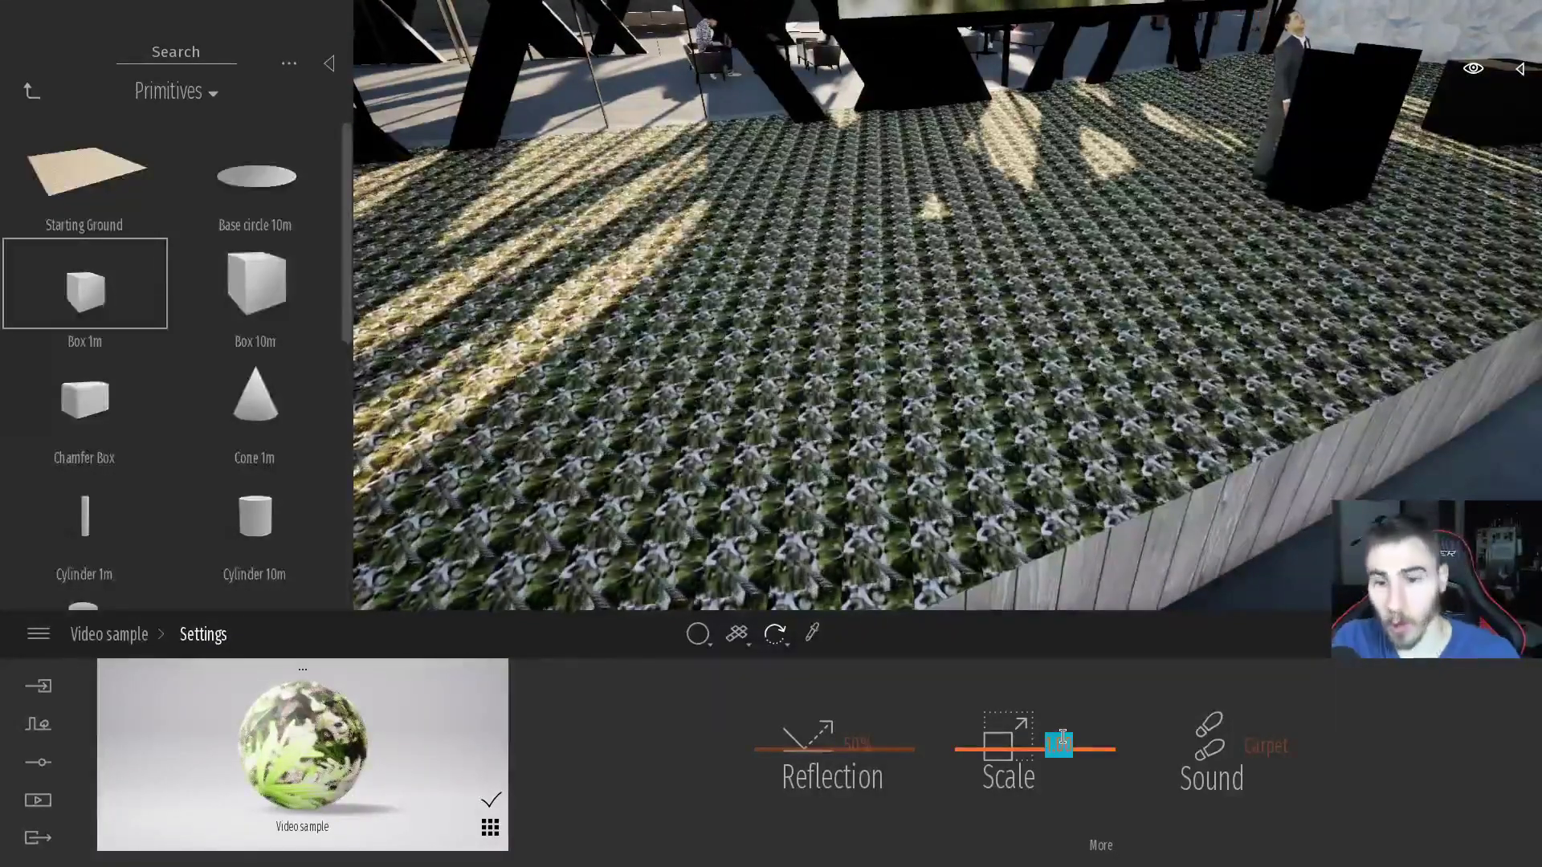
pyautogui.write('20')
pyautogui.press('Return')
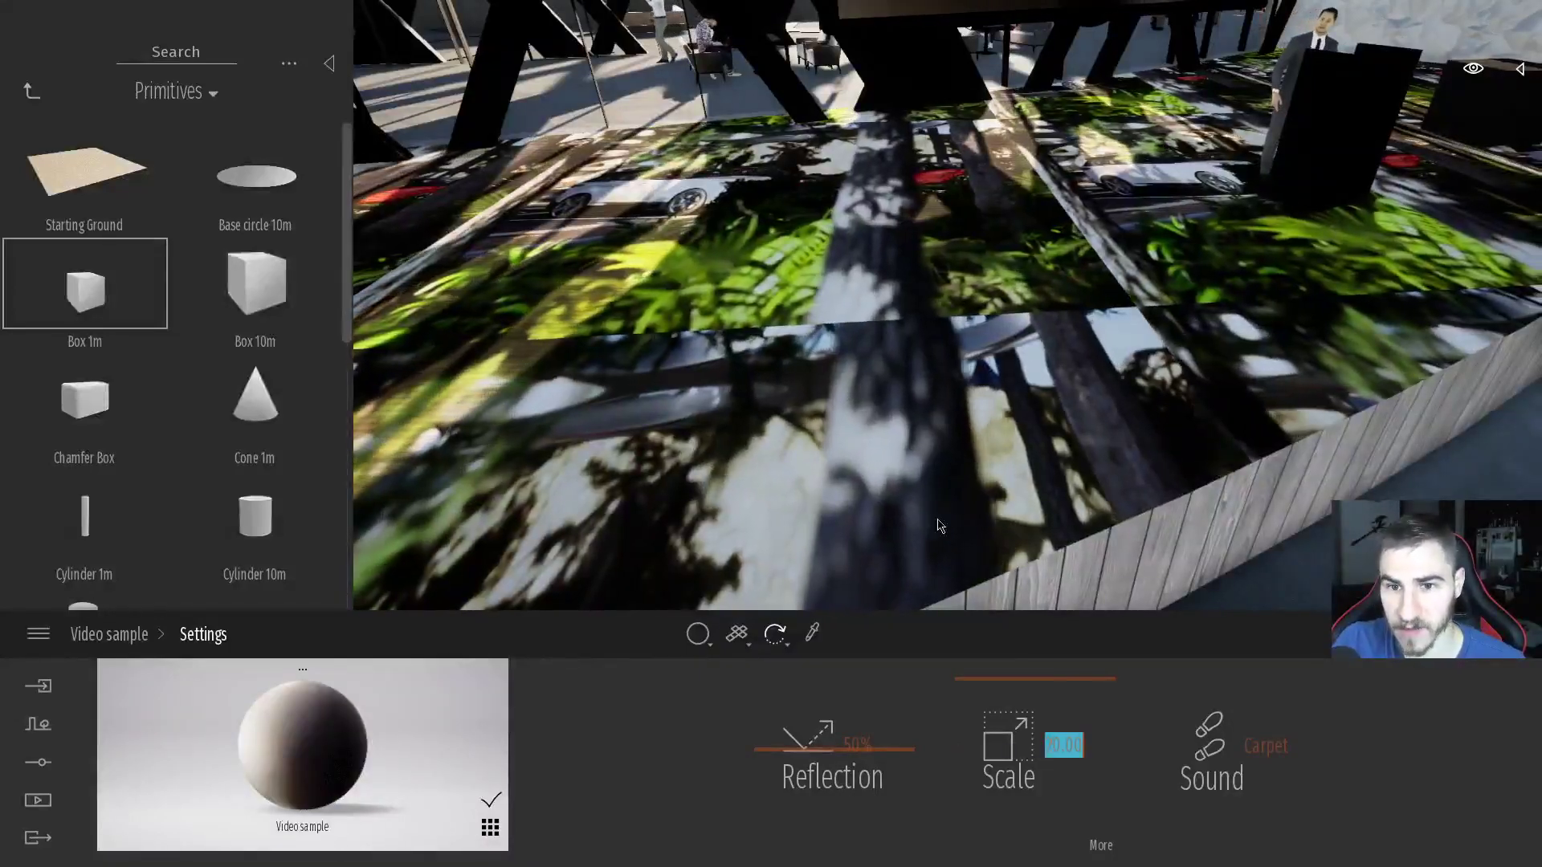
pyautogui.write('40')
pyautogui.press('Return')
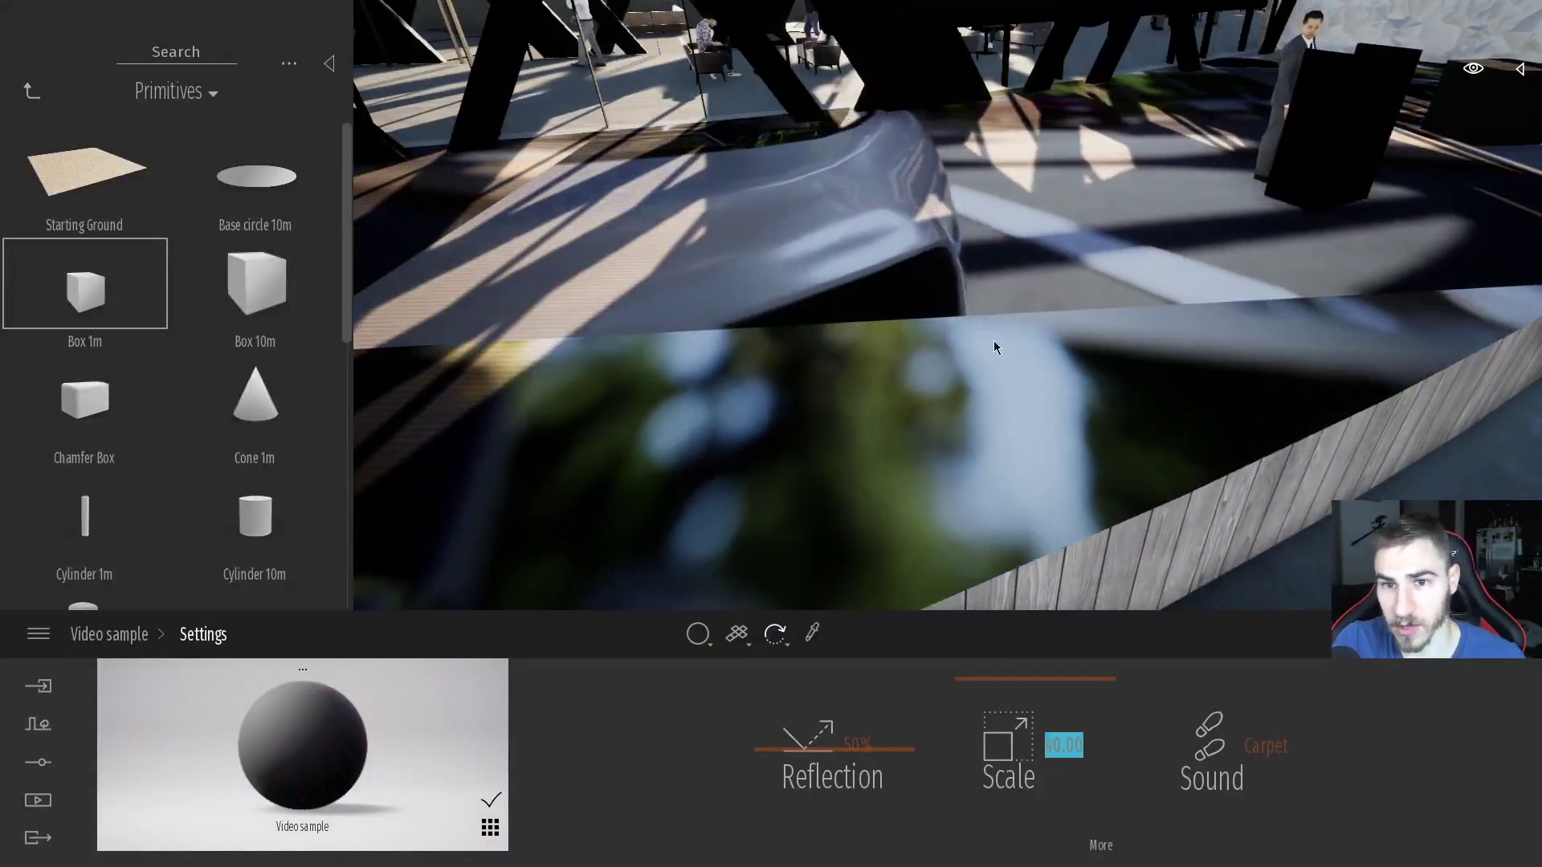
pyautogui.write('50')
pyautogui.press('Return')
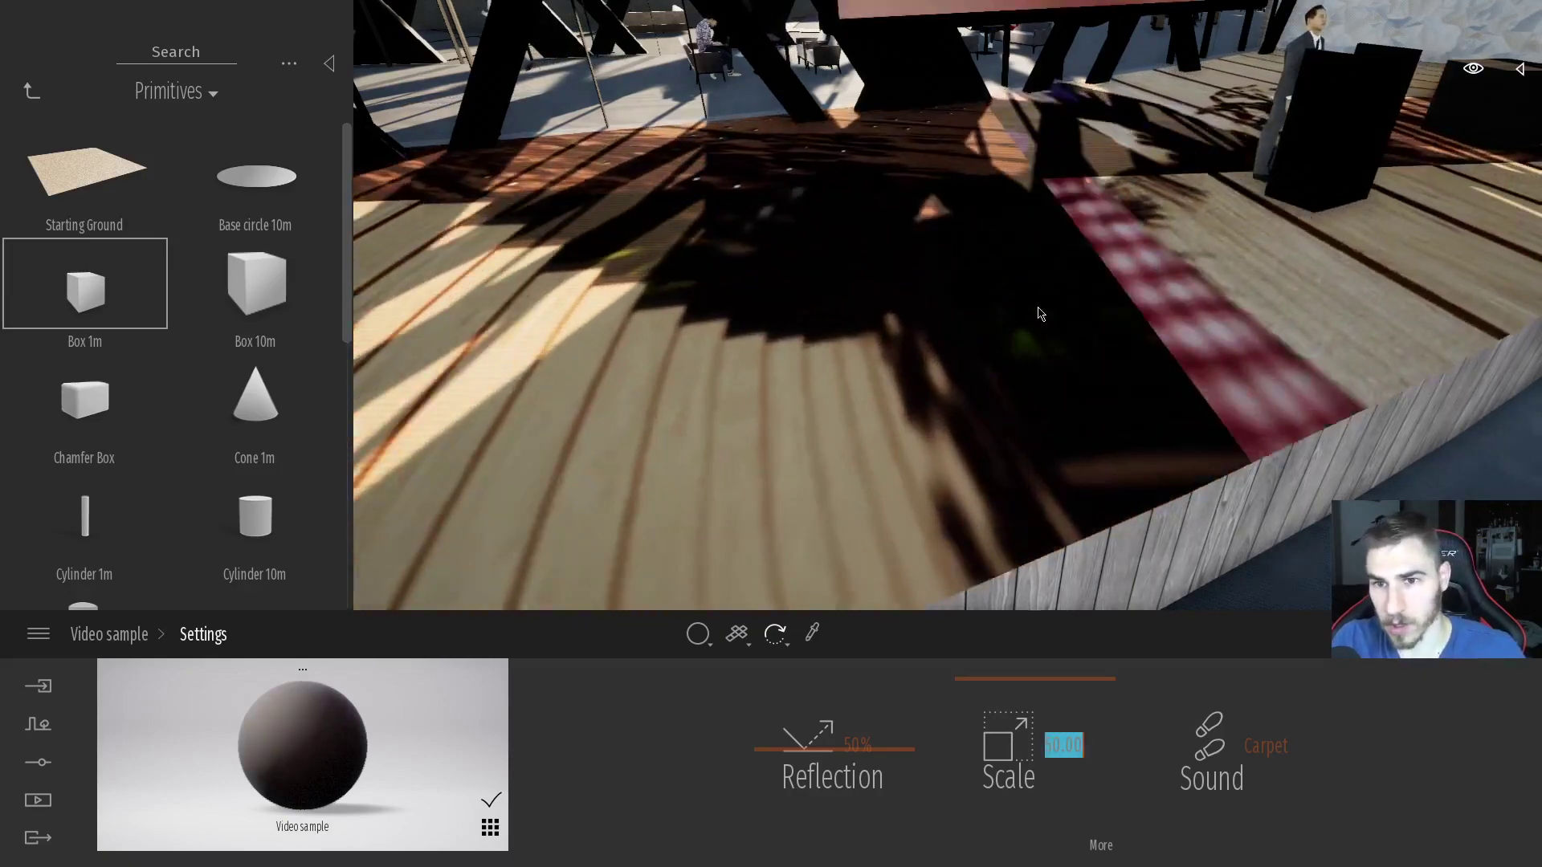
pyautogui.click(1340, 128)
pyautogui.moveTo(1339, 128); pyautogui.dragTo(1446, 40, button='right')
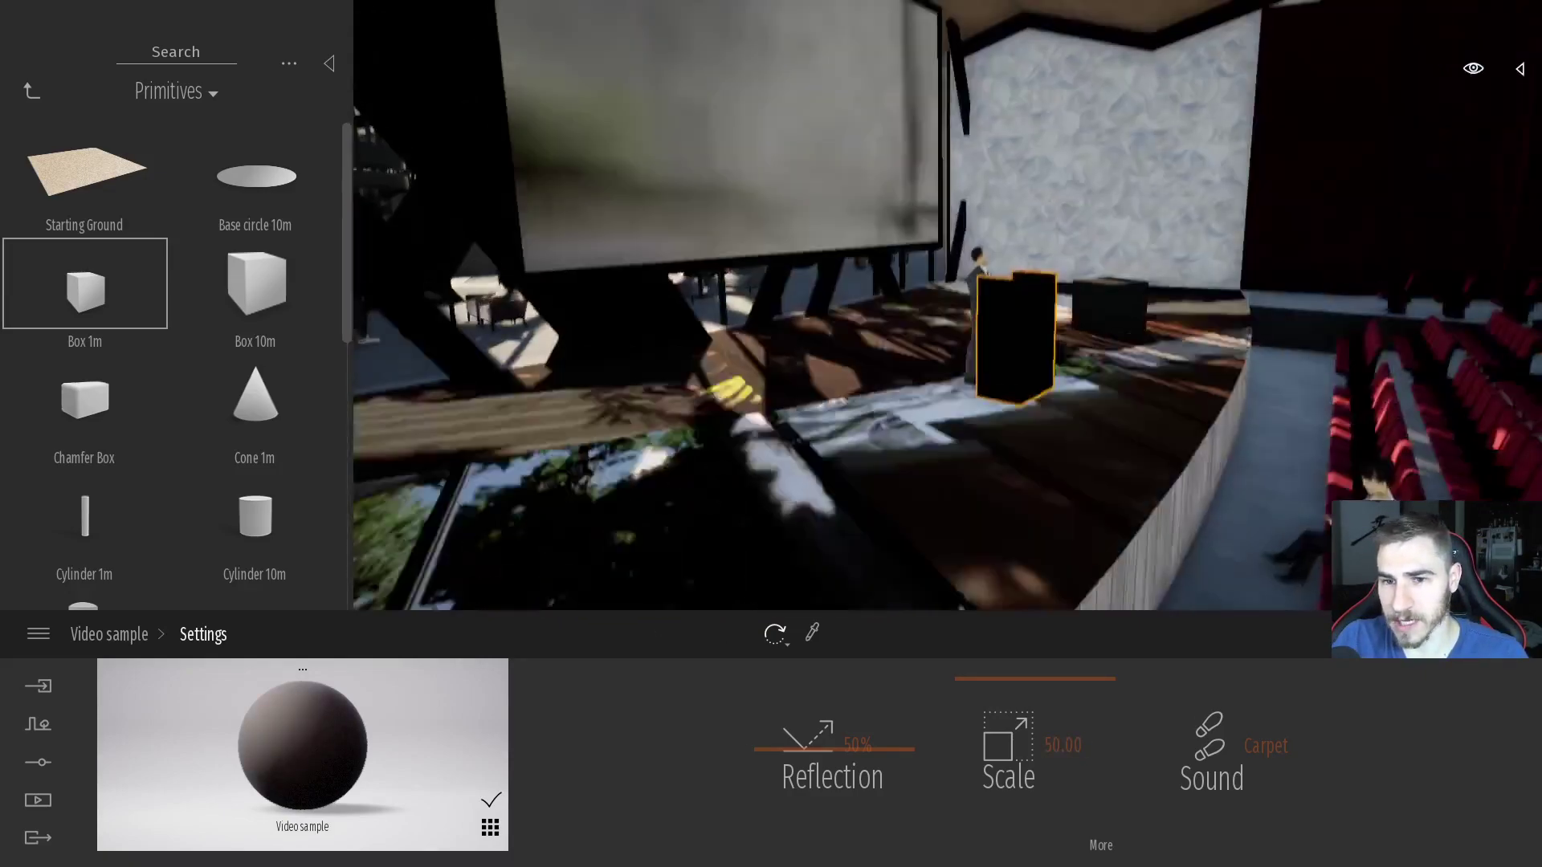
# Undo the scale changes and the video material on the stage floor, and return to a view of the whole auditorium.
pyautogui.hotkey('ctrl', 'z')
pyautogui.hotkey('ctrl', 'z')
pyautogui.hotkey('ctrl', 'z')
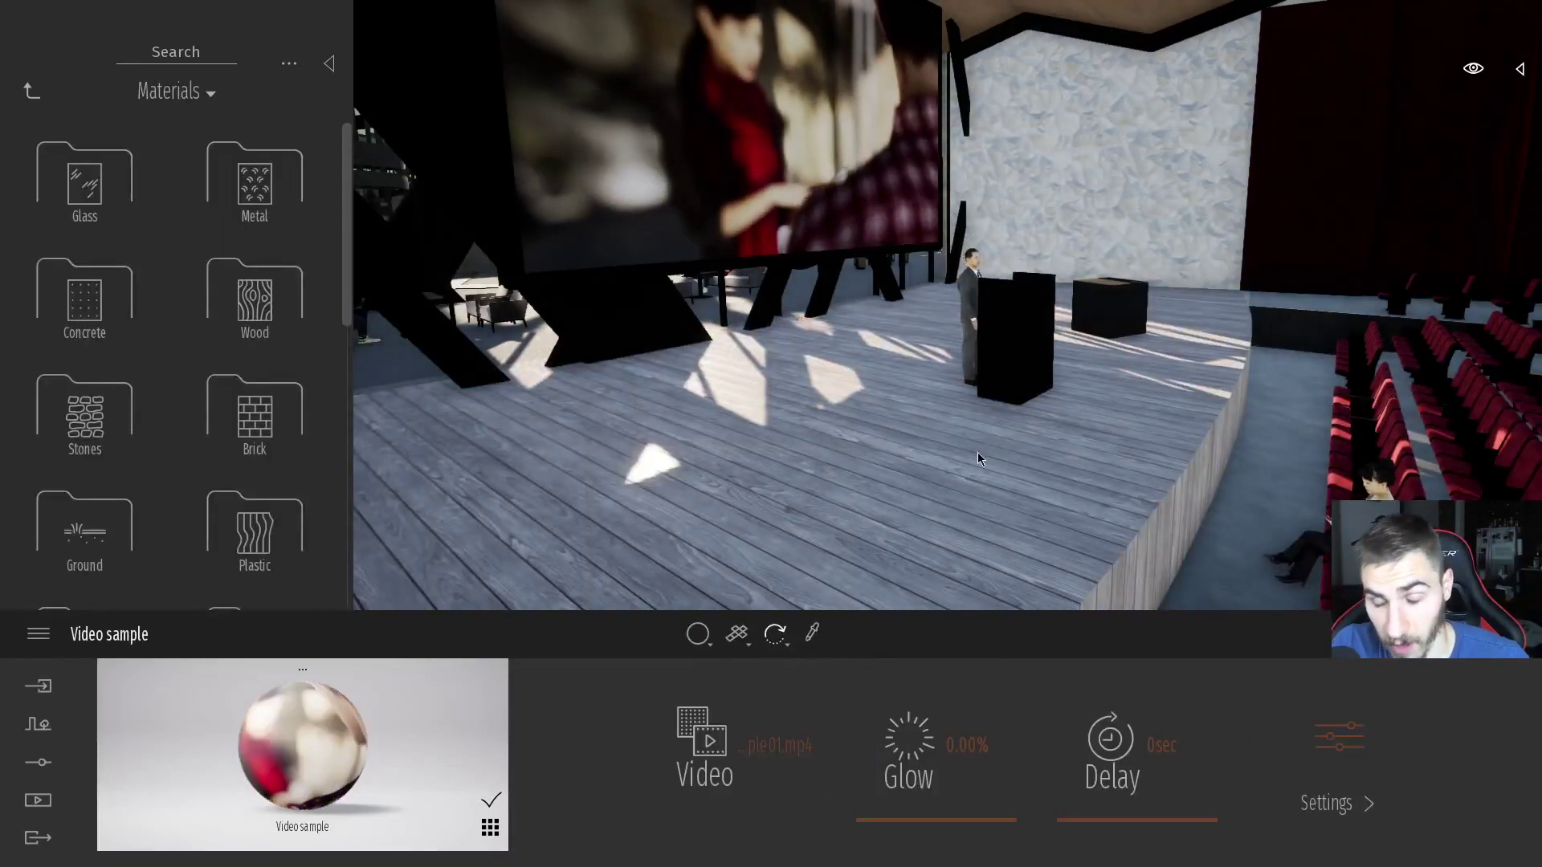
pyautogui.moveTo(980, 458); pyautogui.dragTo(1040, 383, button='right')
pyautogui.press('s')
pyautogui.scroll(6, 1040, 383)
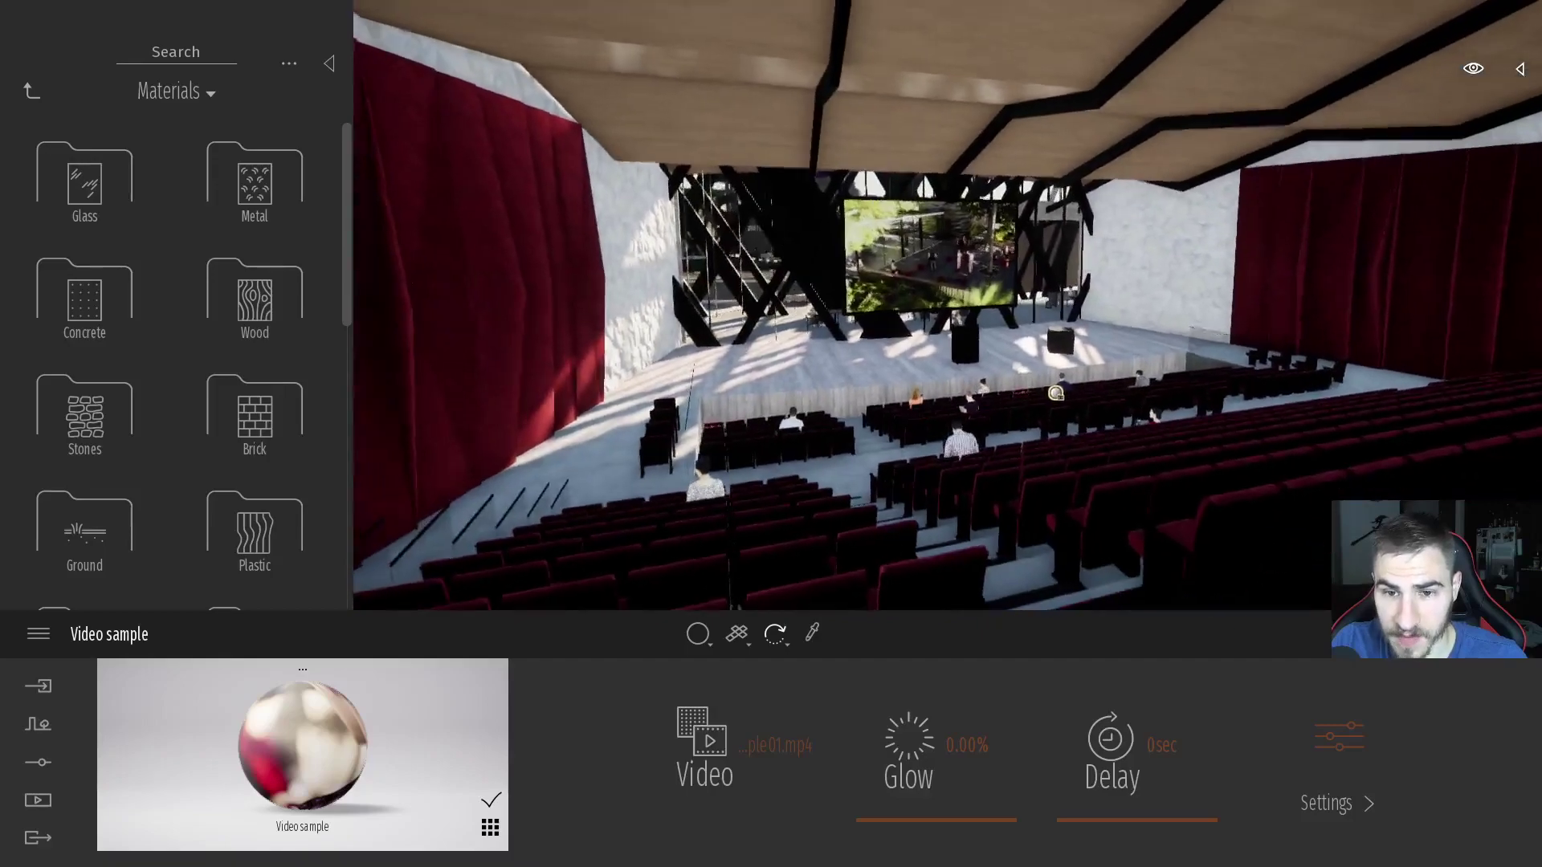
pyautogui.scroll(3, 1113, 414)
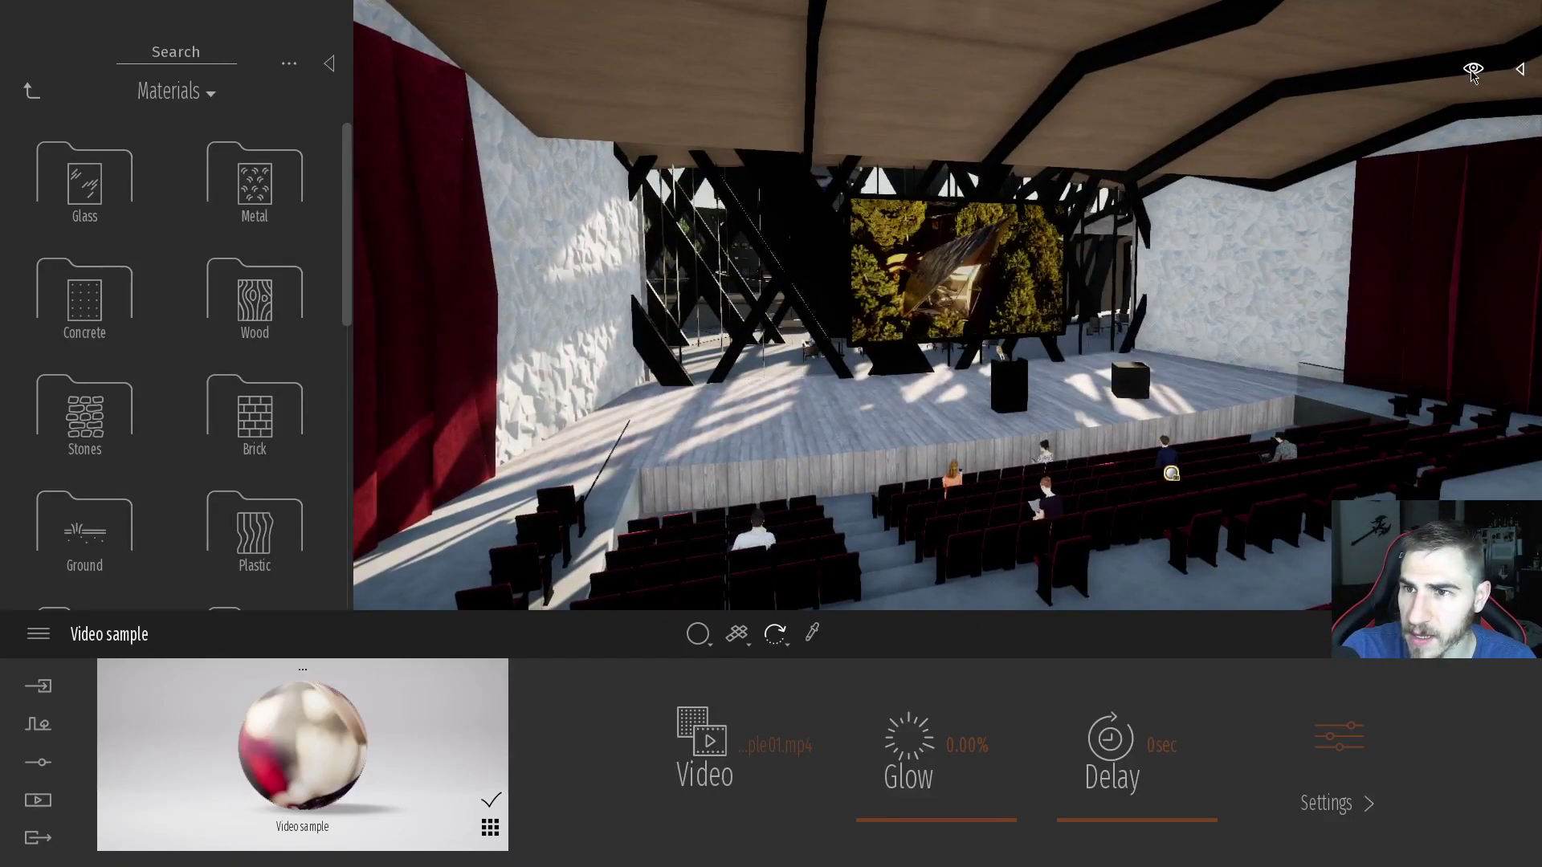
# Set the time of day to 22:58 to darken the auditorium around the projection screen.
pyautogui.moveTo(1413, 323); pyautogui.dragTo(1445, 410)
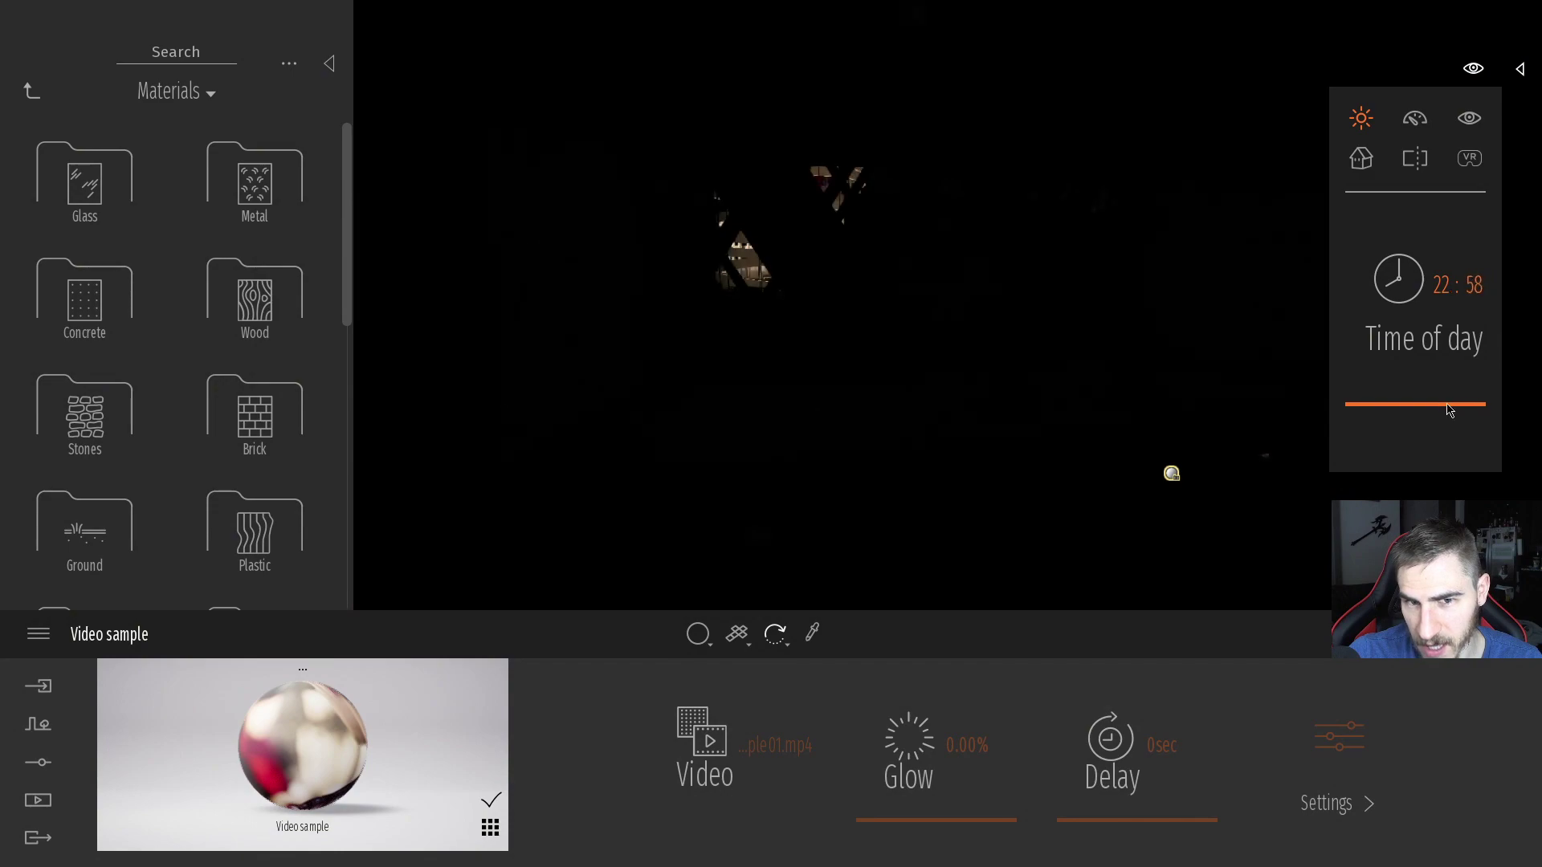
pyautogui.click(986, 244)
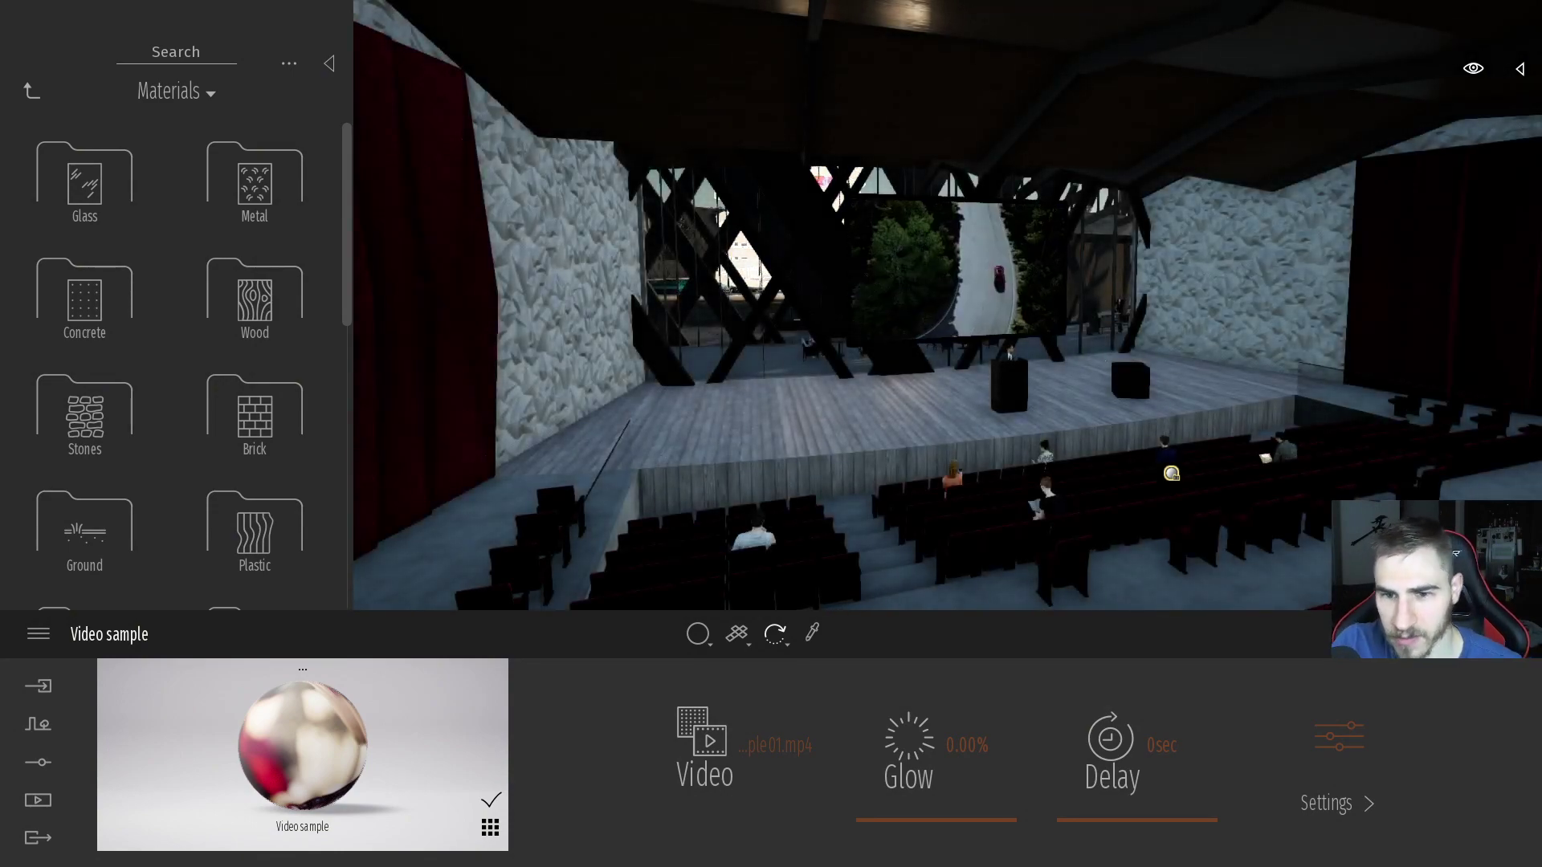
pyautogui.moveTo(1172, 473); pyautogui.dragTo(1112, 486, button='right')
pyautogui.press('s')
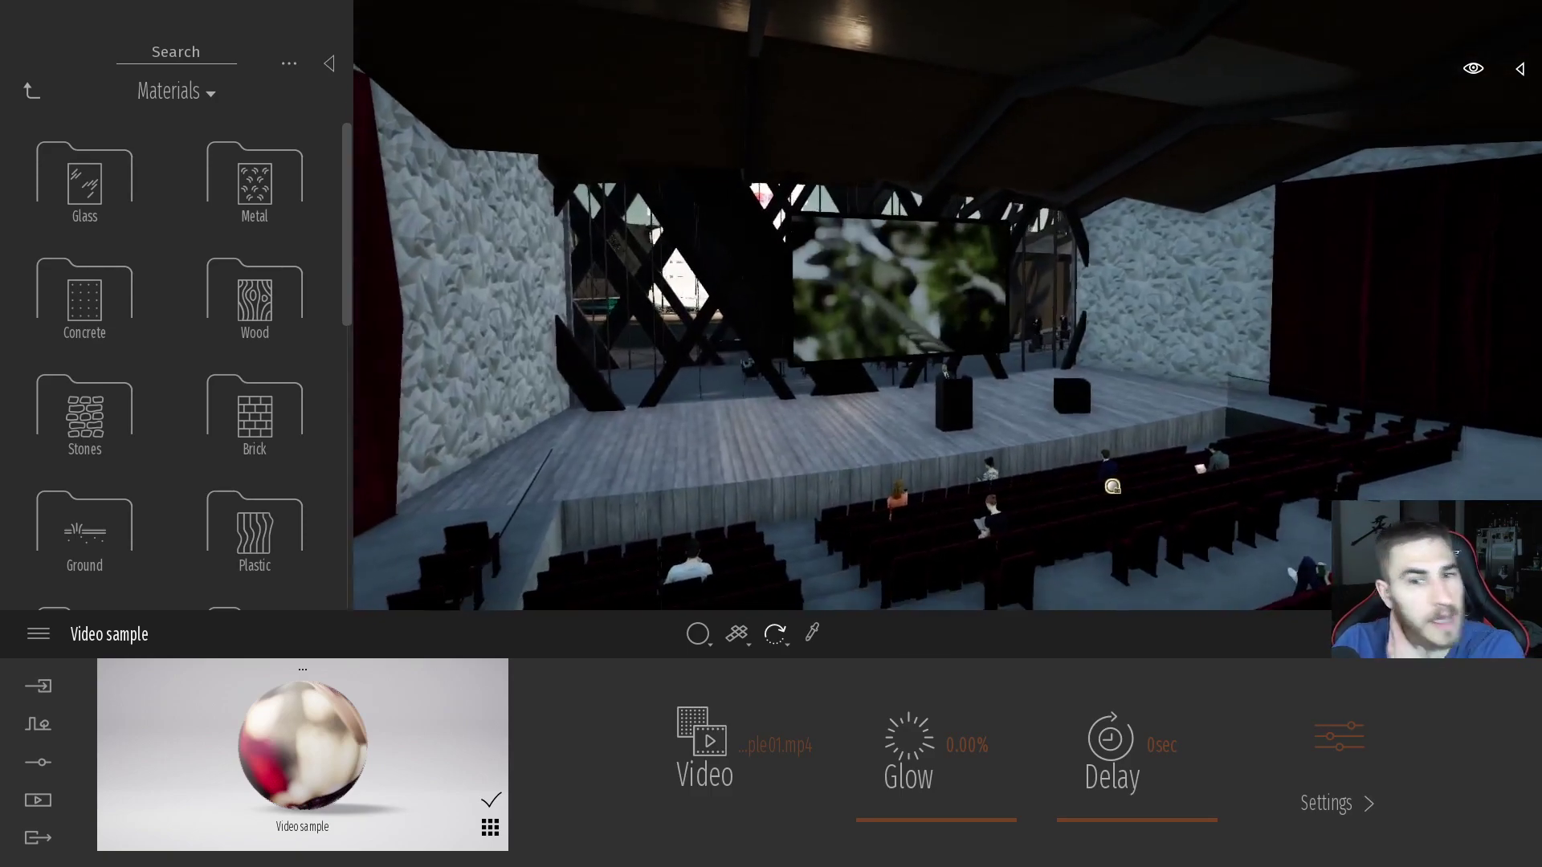
pyautogui.moveTo(1037, 309); pyautogui.dragTo(1002, 314, button='right')
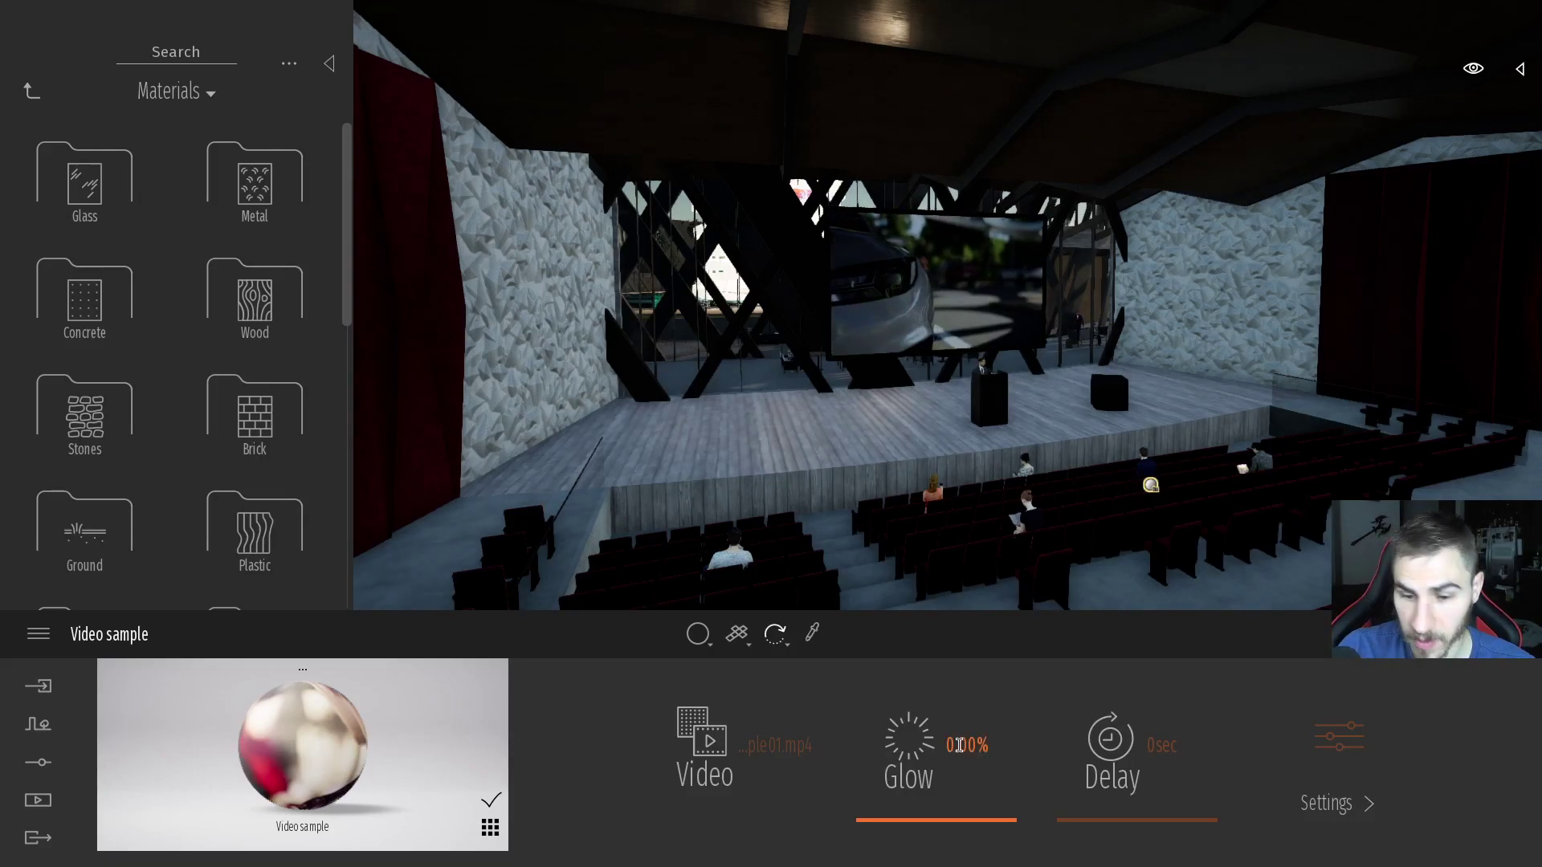
# Set the Video sample material's glow to 0.0001%.
pyautogui.moveTo(917, 803); pyautogui.dragTo(910, 849)
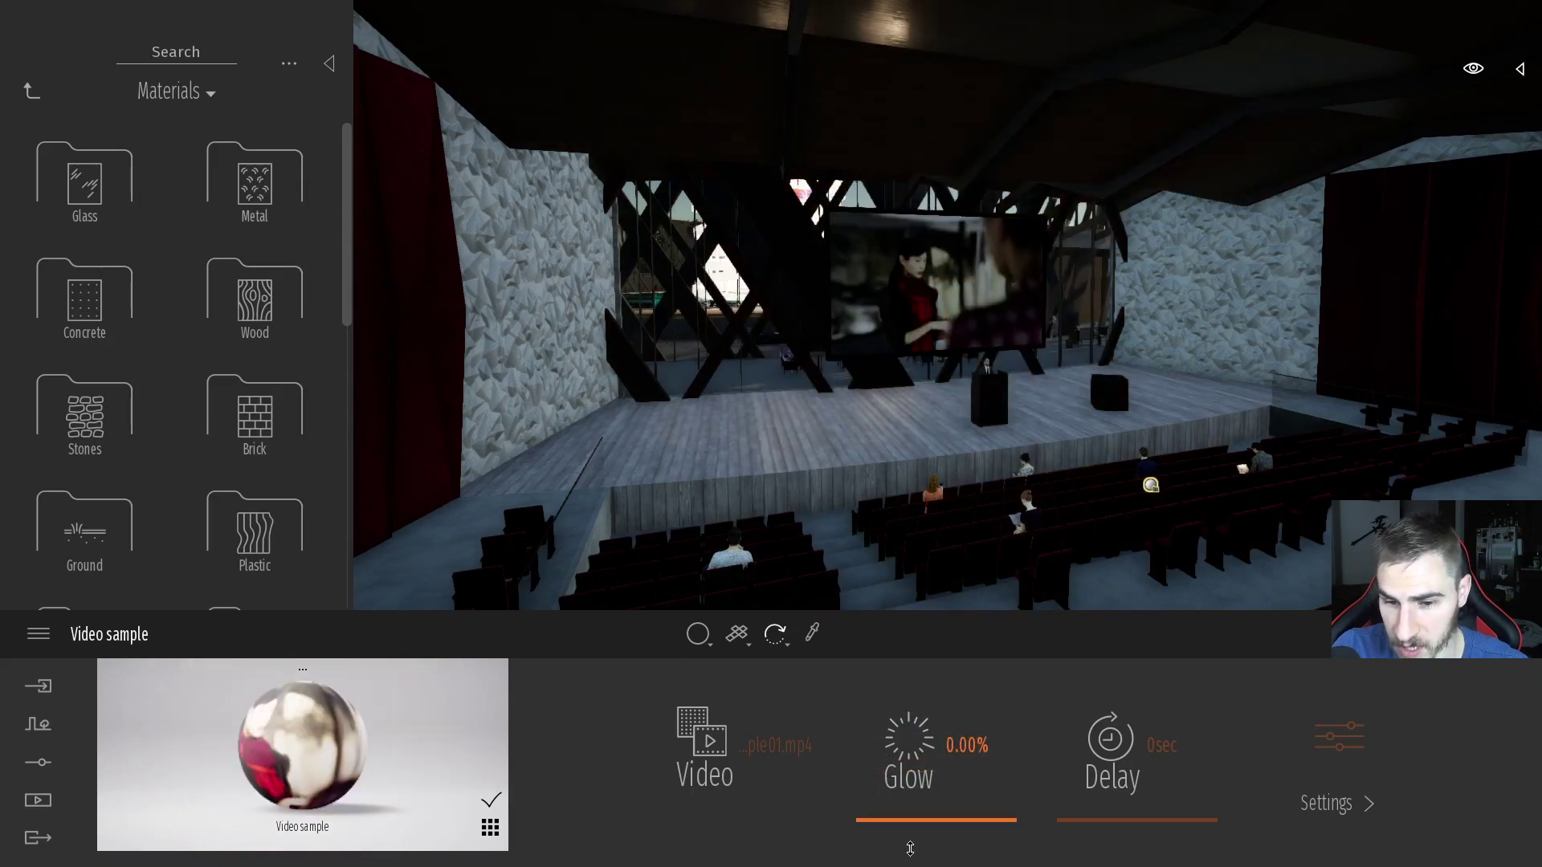
pyautogui.click(961, 734)
pyautogui.write('.')
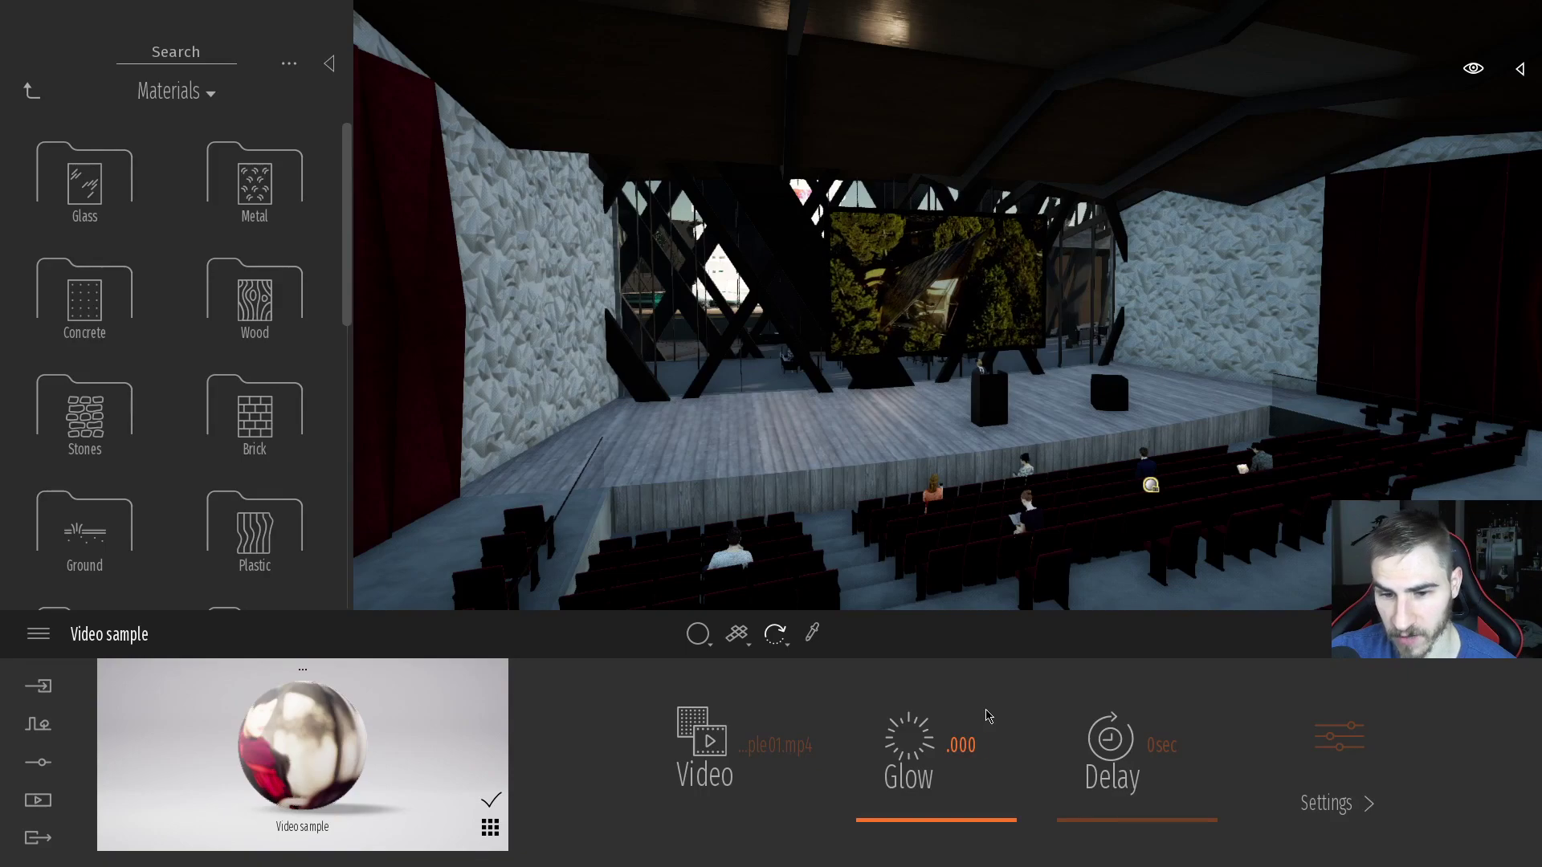
pyautogui.press('Return')
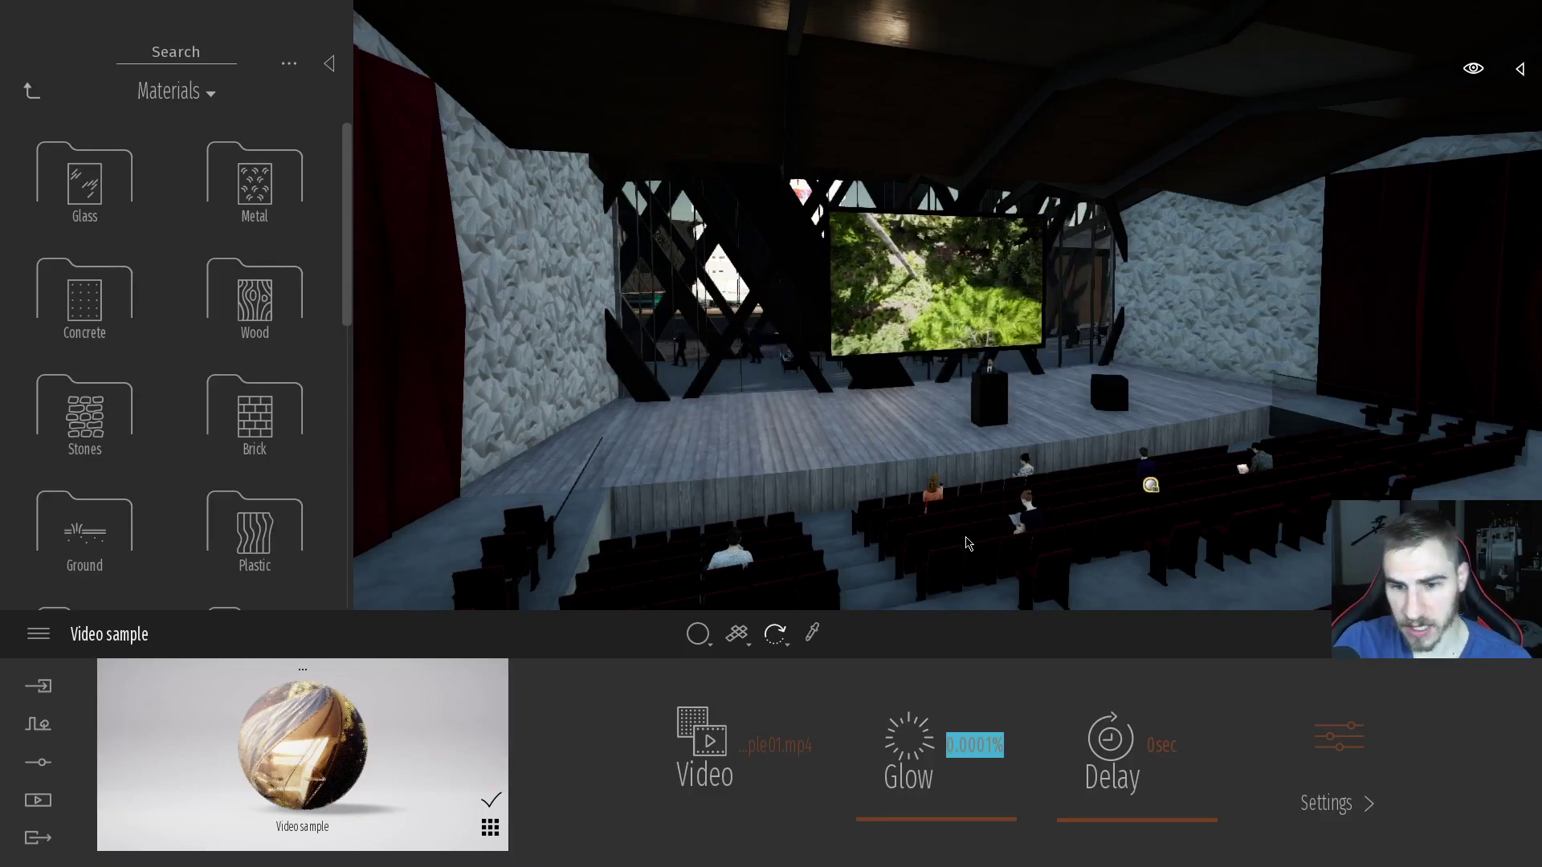
# Try a glow of 0.0003% on the Video sample material, return it to 0.0001%, and check the material's further settings.
pyautogui.press('BackSpace')
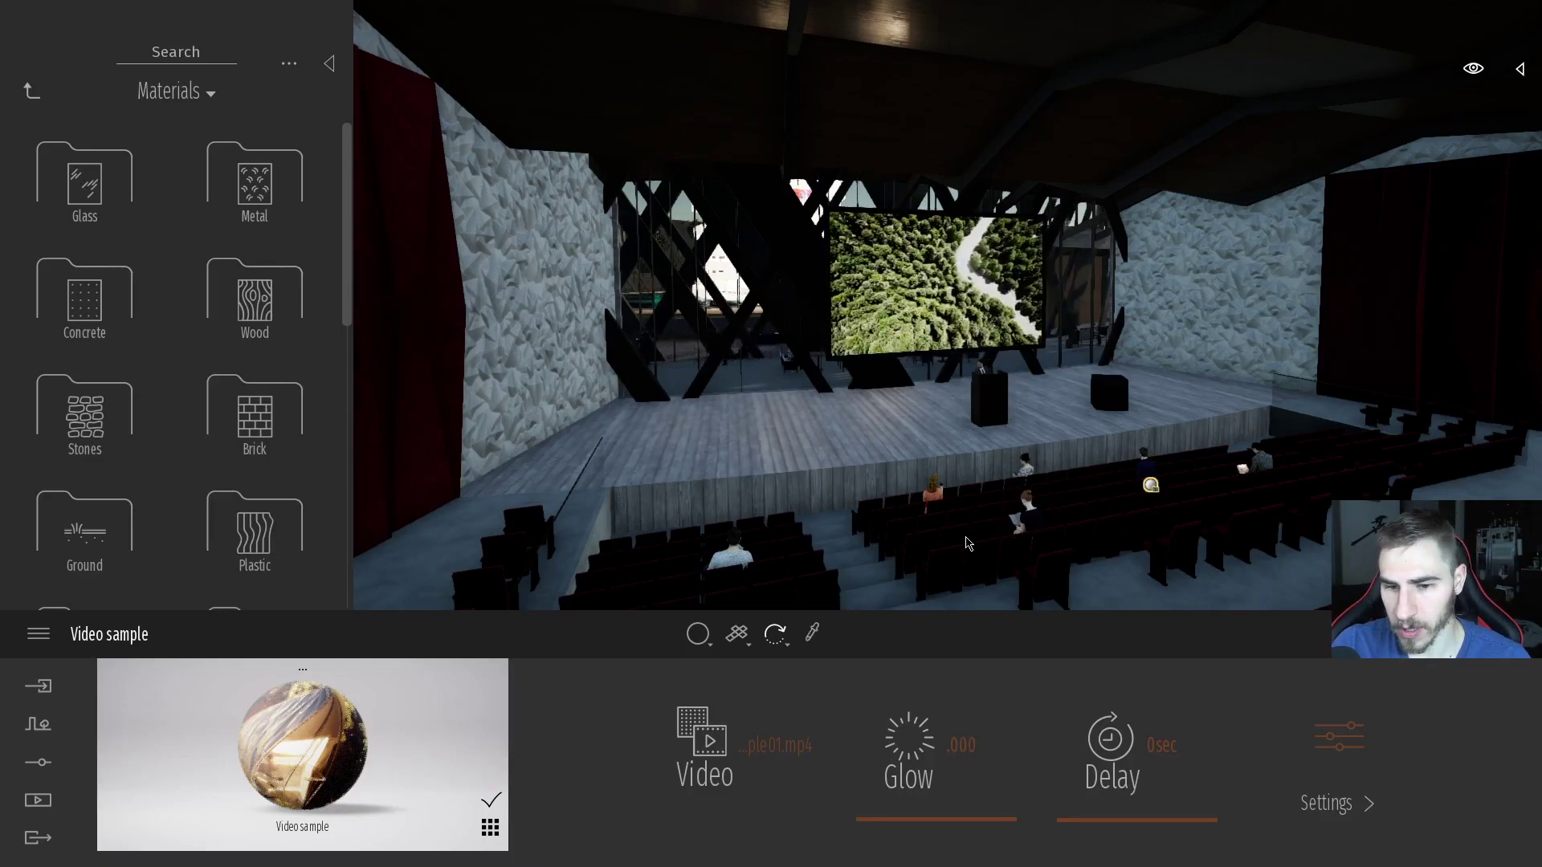
pyautogui.write('.0003')
pyautogui.press('Return')
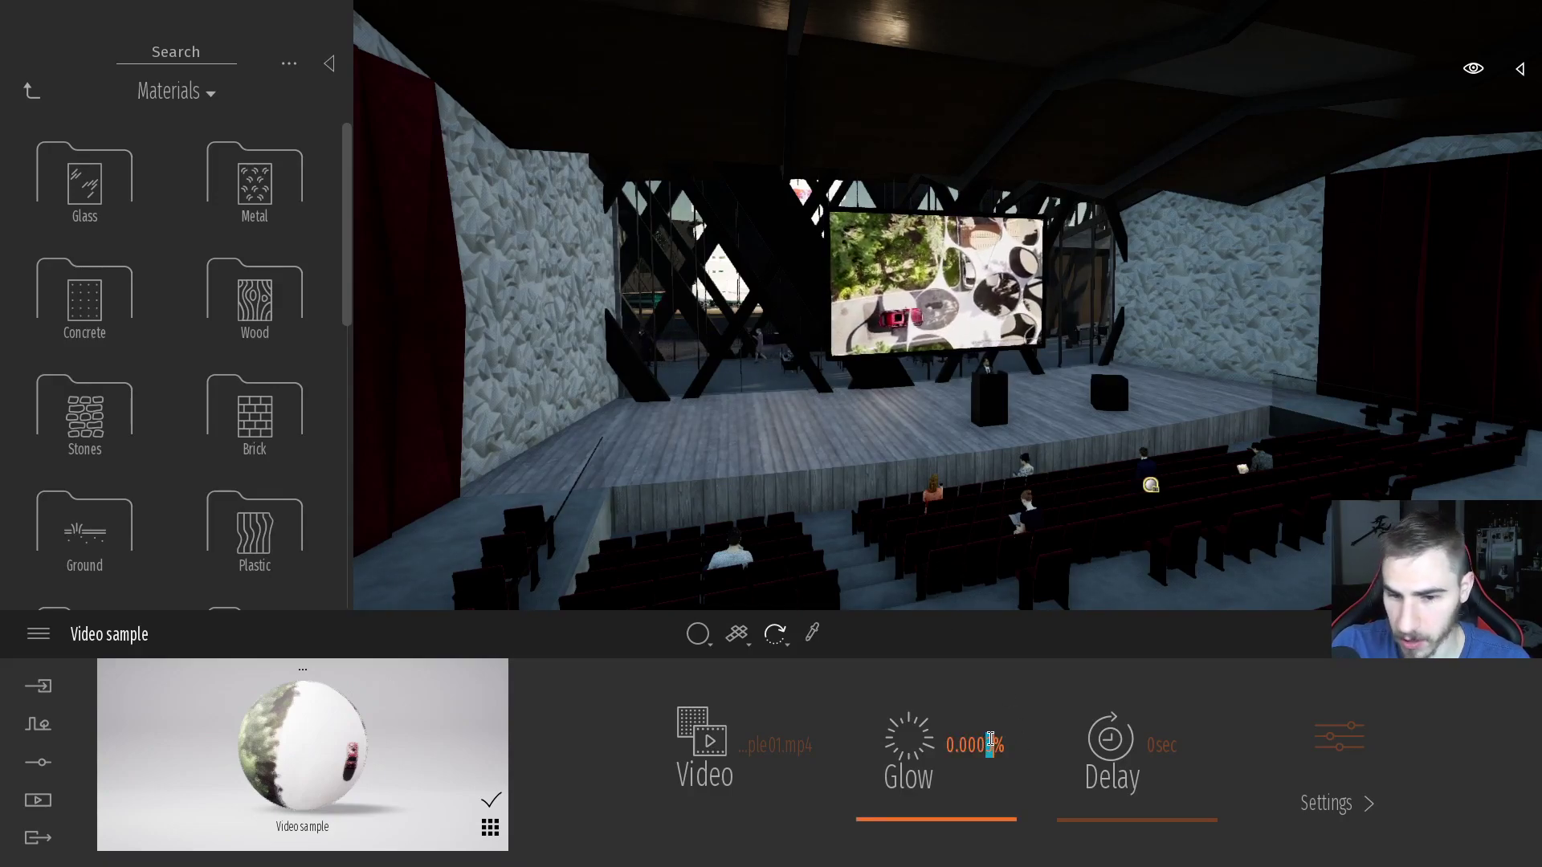
pyautogui.click(990, 742)
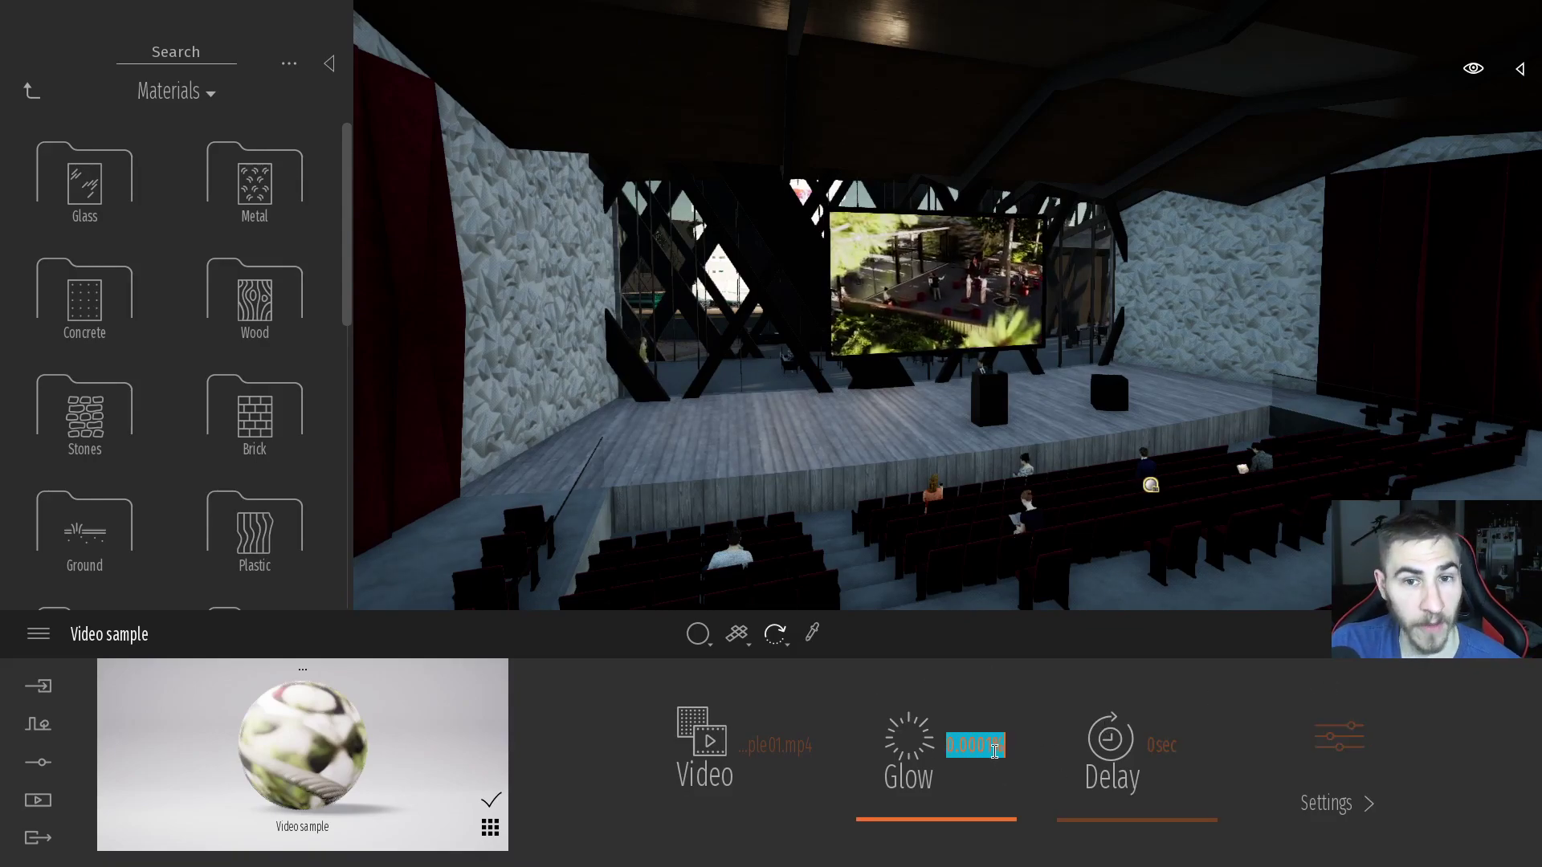
pyautogui.click(1365, 801)
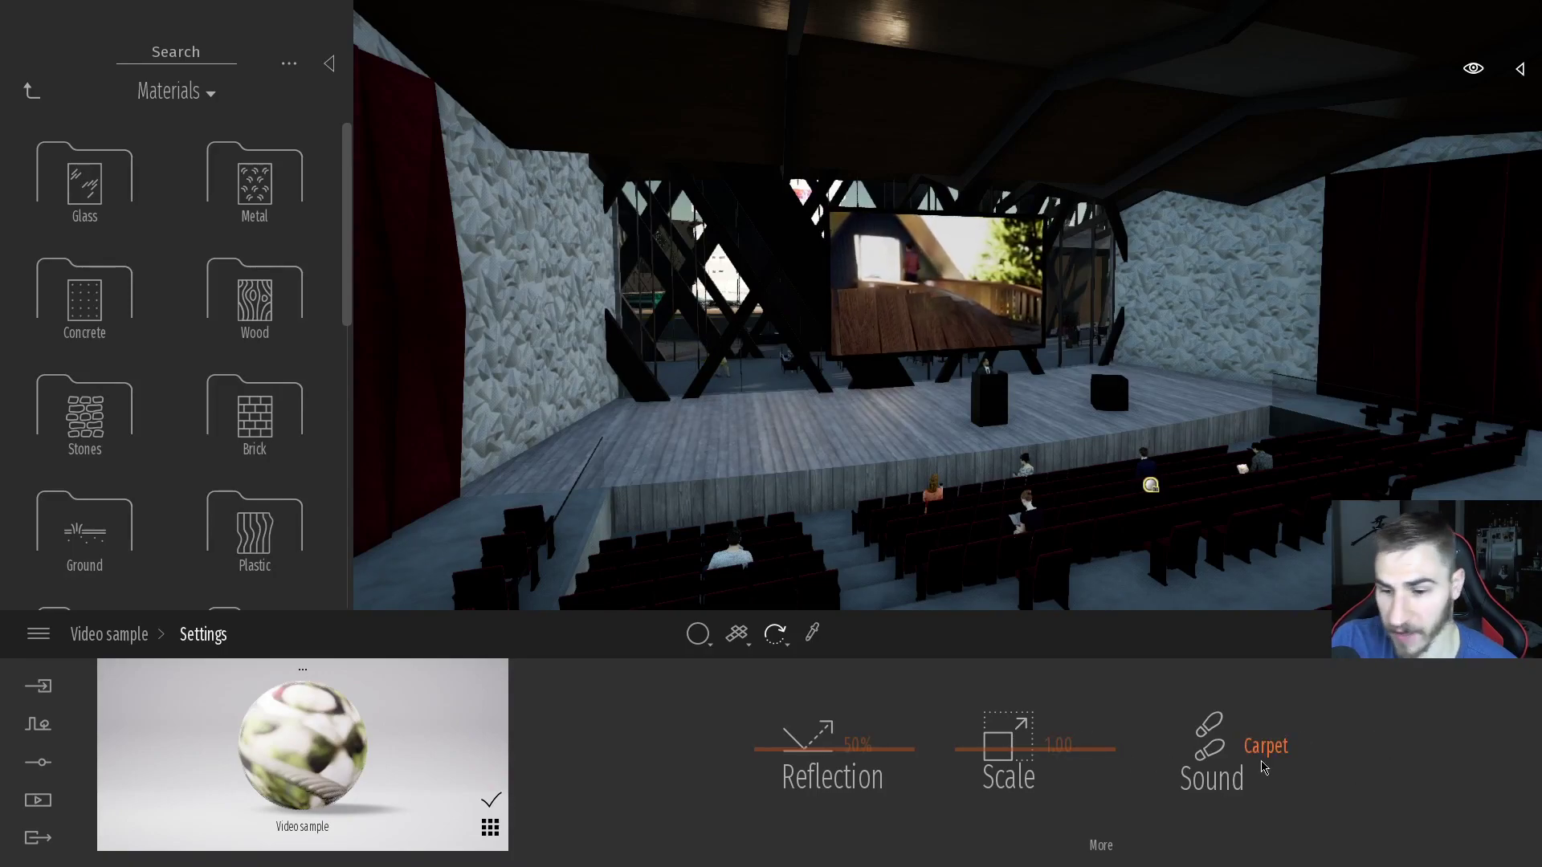
pyautogui.click(109, 635)
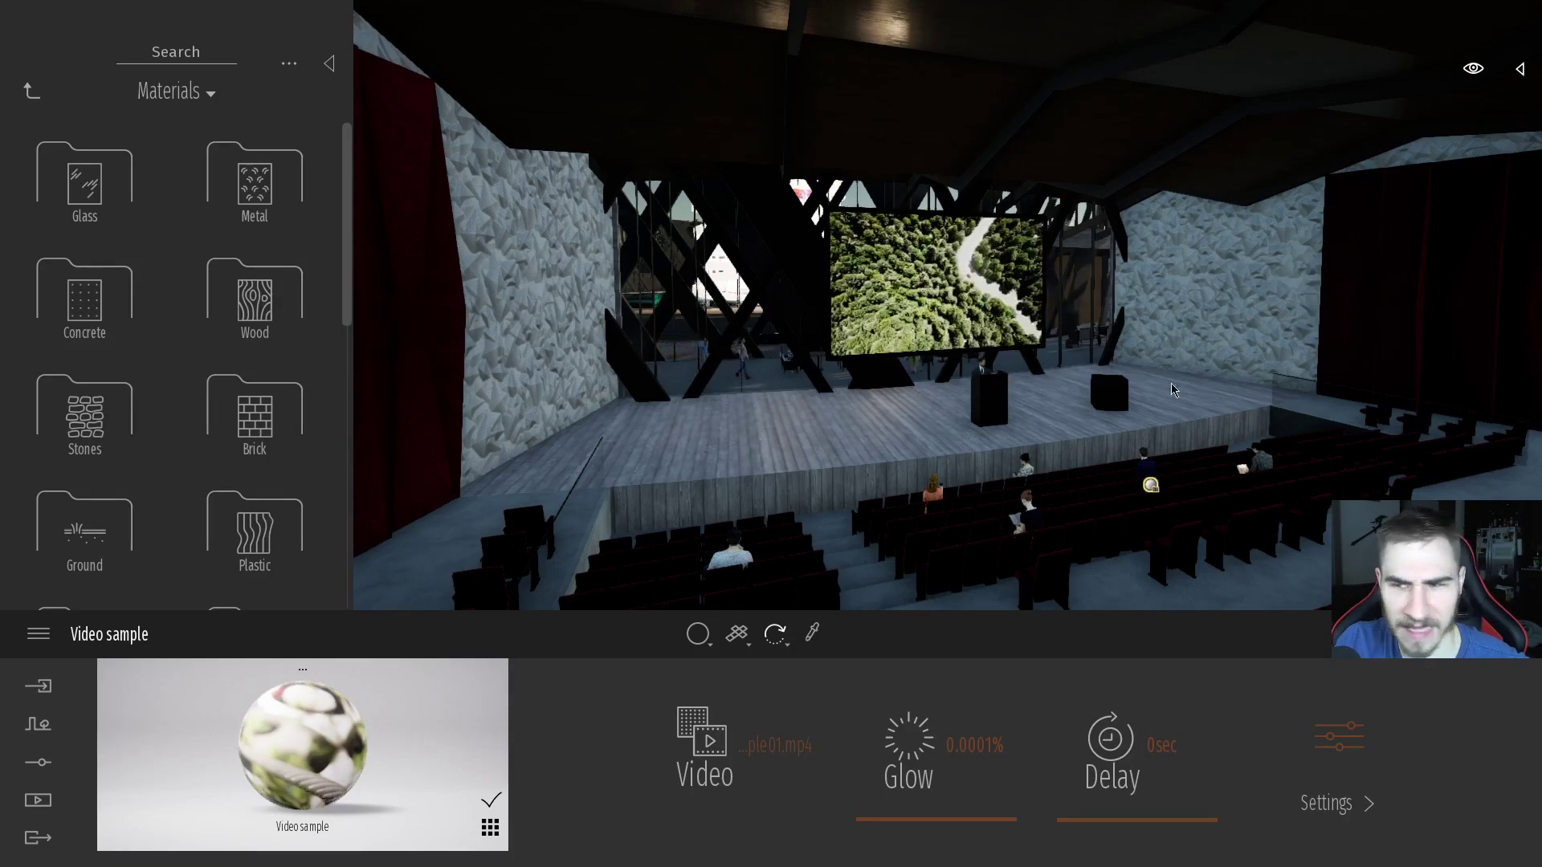
# Change the time of day back to daylight and get a closer look at the projection screen.
pyautogui.click(1470, 75)
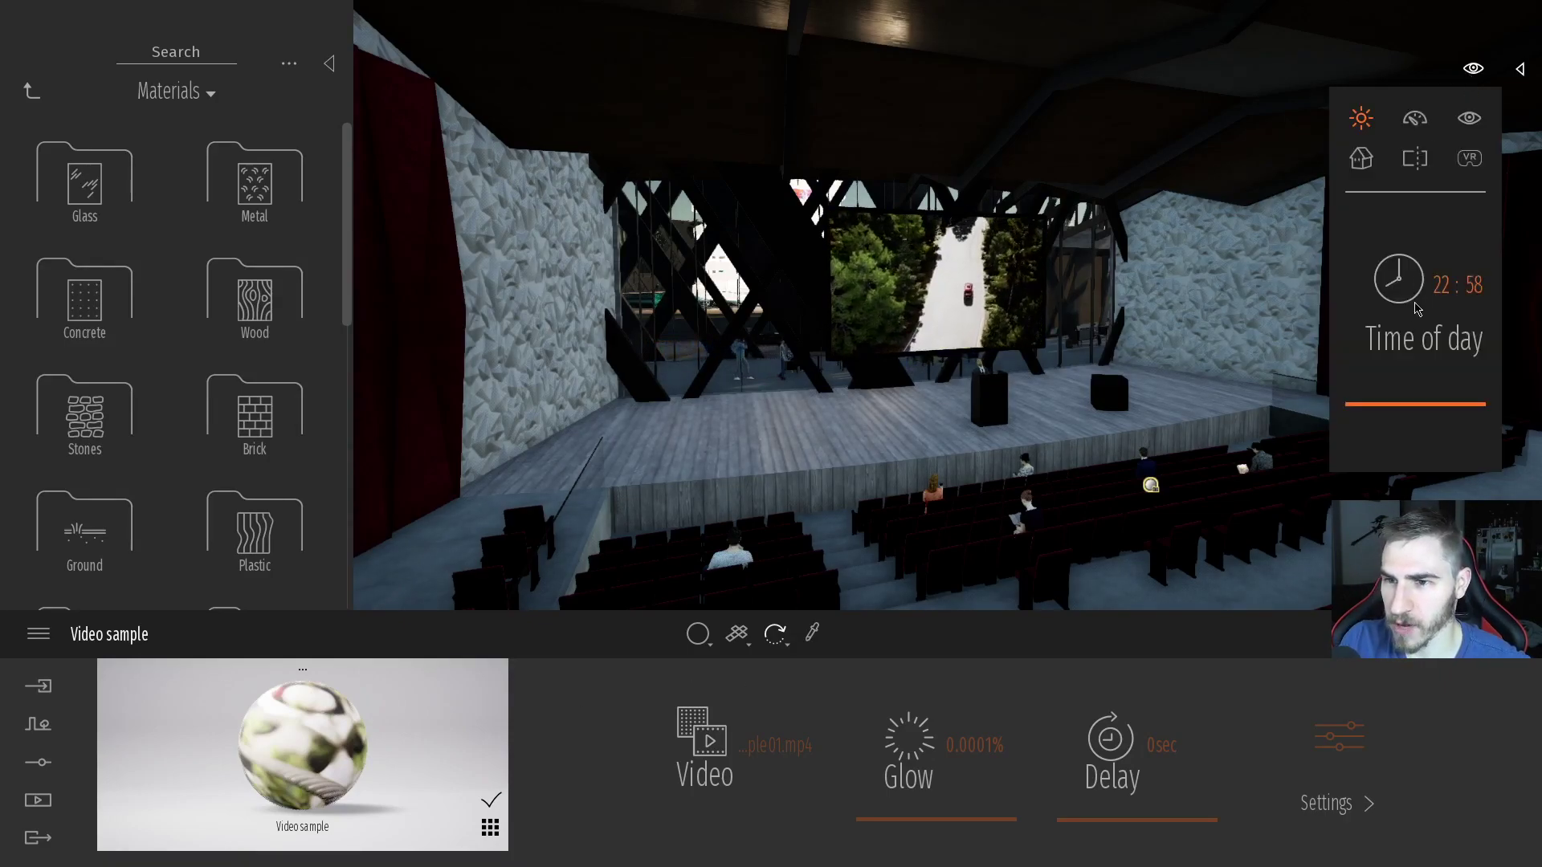
pyautogui.moveTo(1415, 314); pyautogui.dragTo(1404, 302)
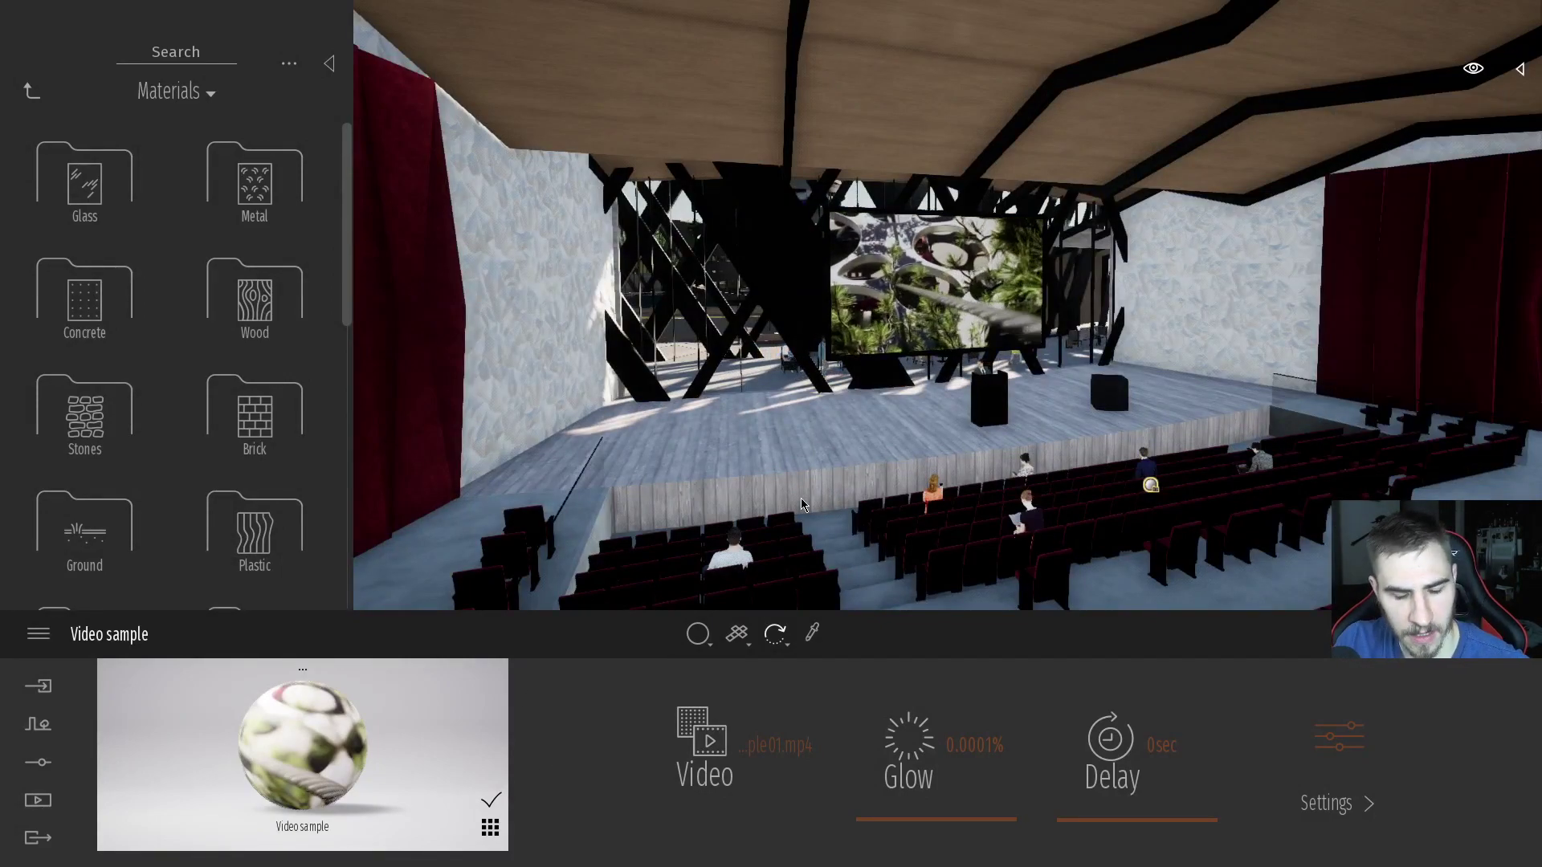
pyautogui.press('w')
pyautogui.moveTo(927, 449); pyautogui.dragTo(1008, 425, button='right')
pyautogui.press('w')
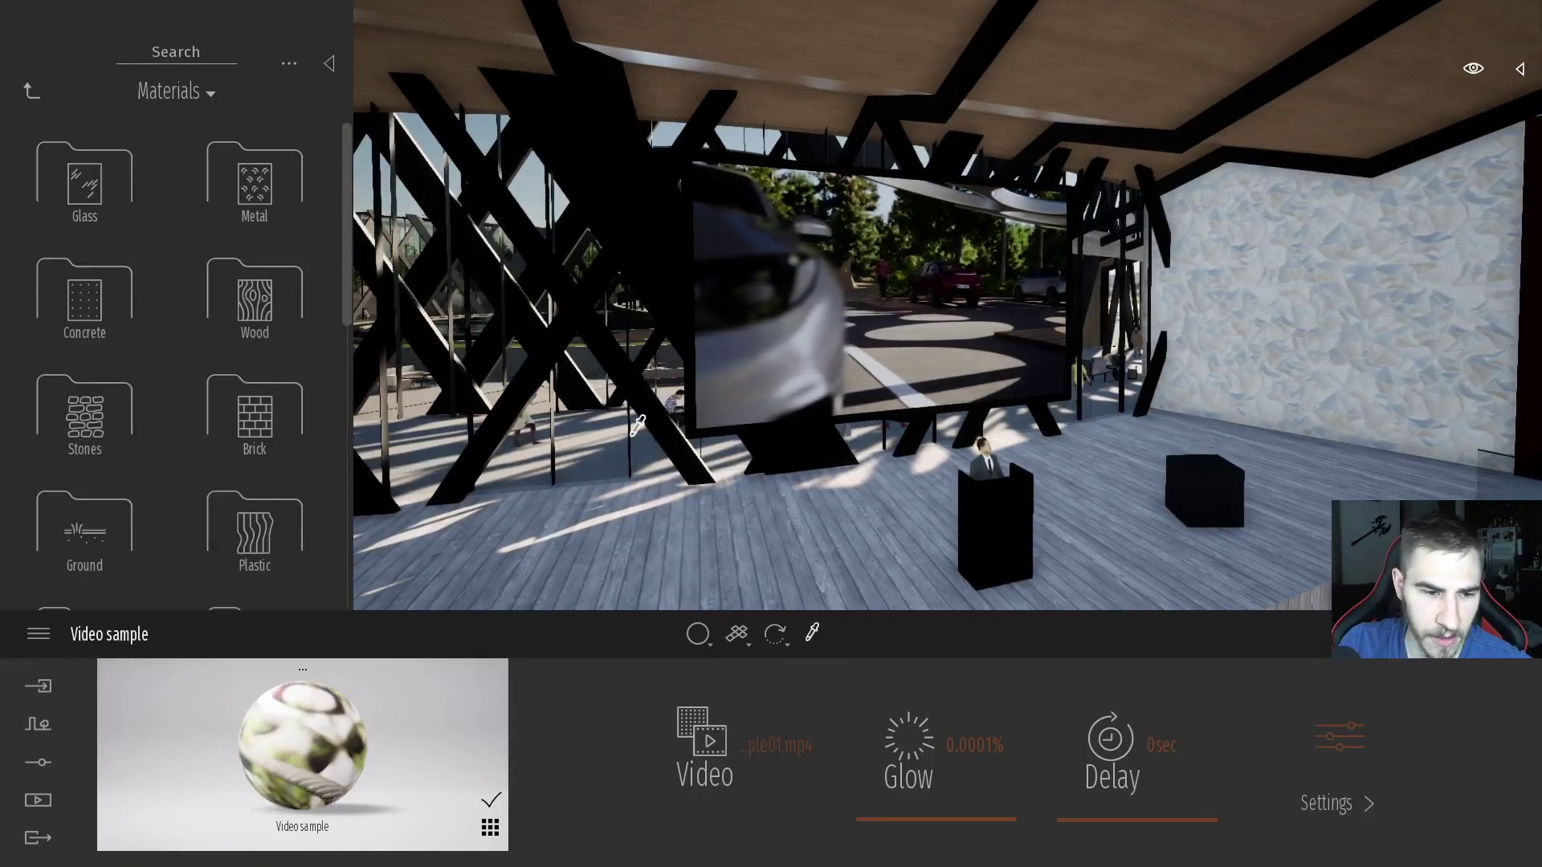
# Replace the video on the projection screen with the 3D wall 04 material from the scene's materials.
pyautogui.click(492, 831)
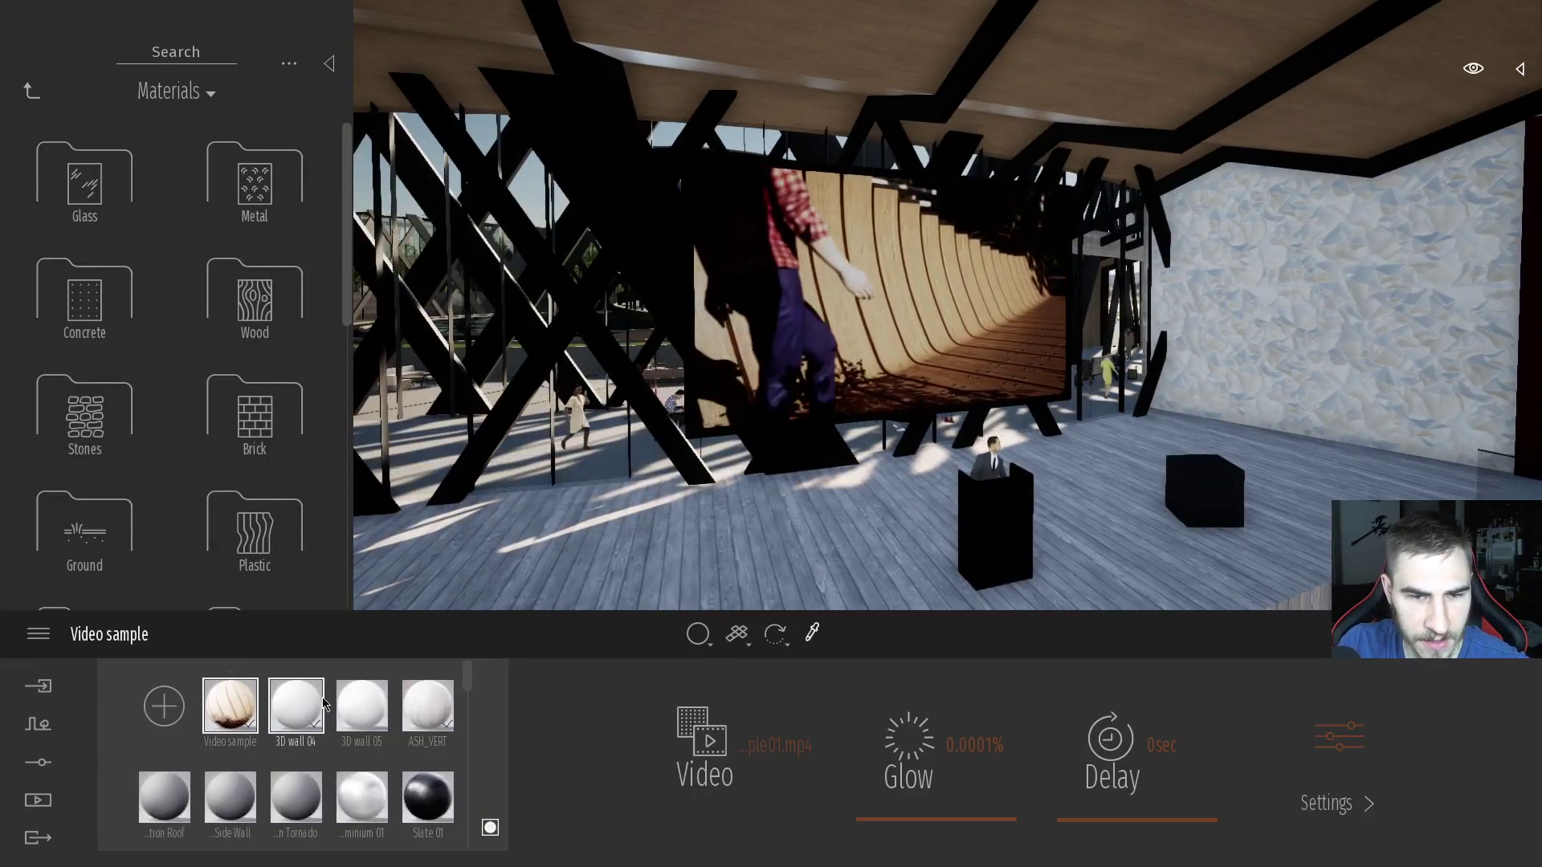
pyautogui.moveTo(309, 711); pyautogui.dragTo(818, 332)
pyautogui.moveTo(777, 519); pyautogui.dragTo(801, 502, button='right')
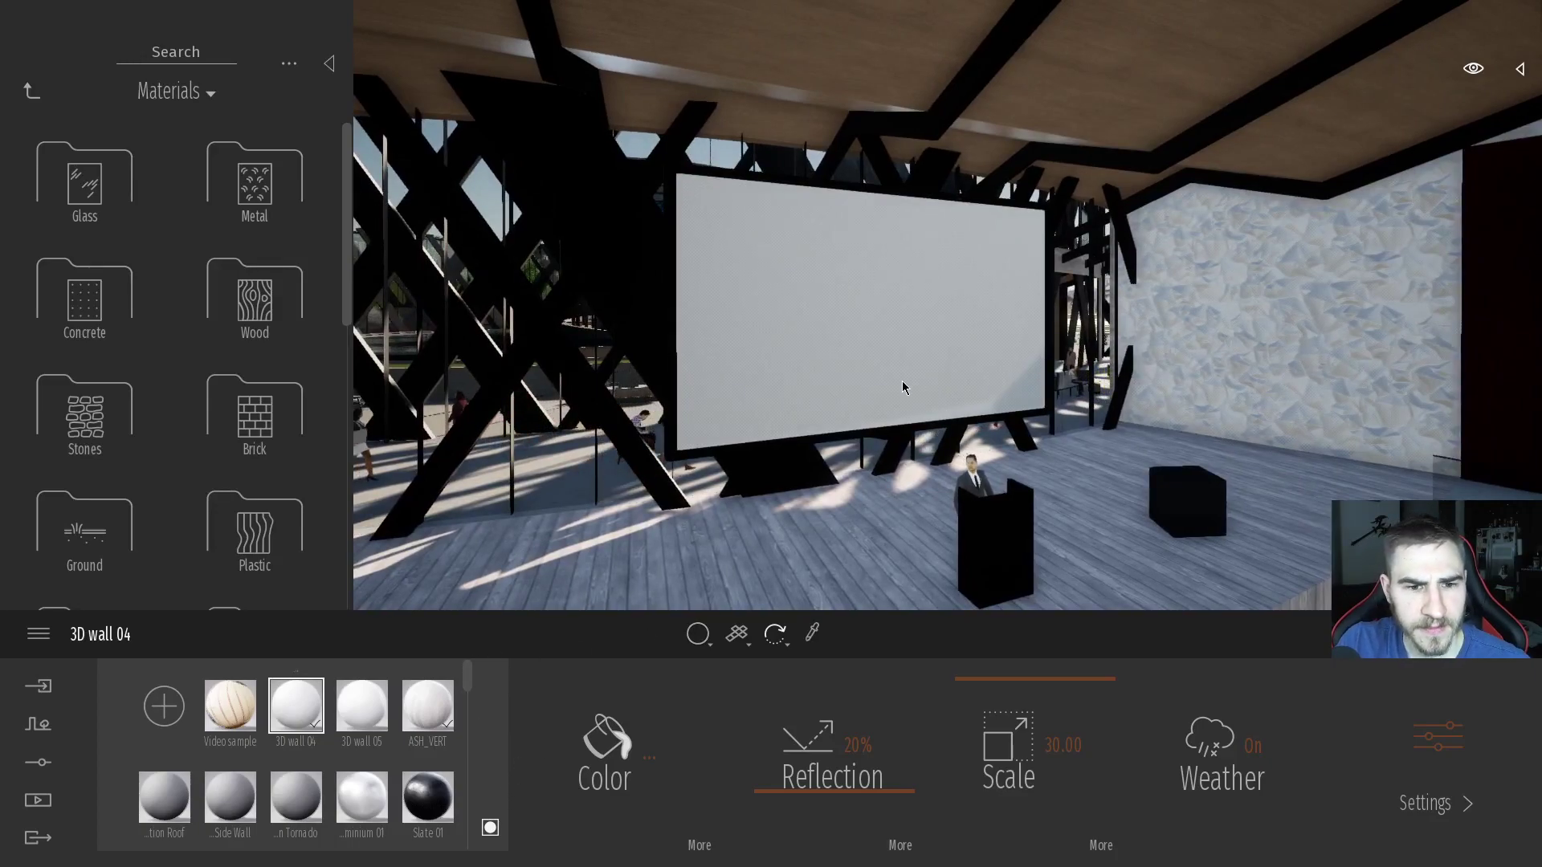
# Create a new material, rename it Viodeo, and apply it to the projection screen.
pyautogui.click(164, 706)
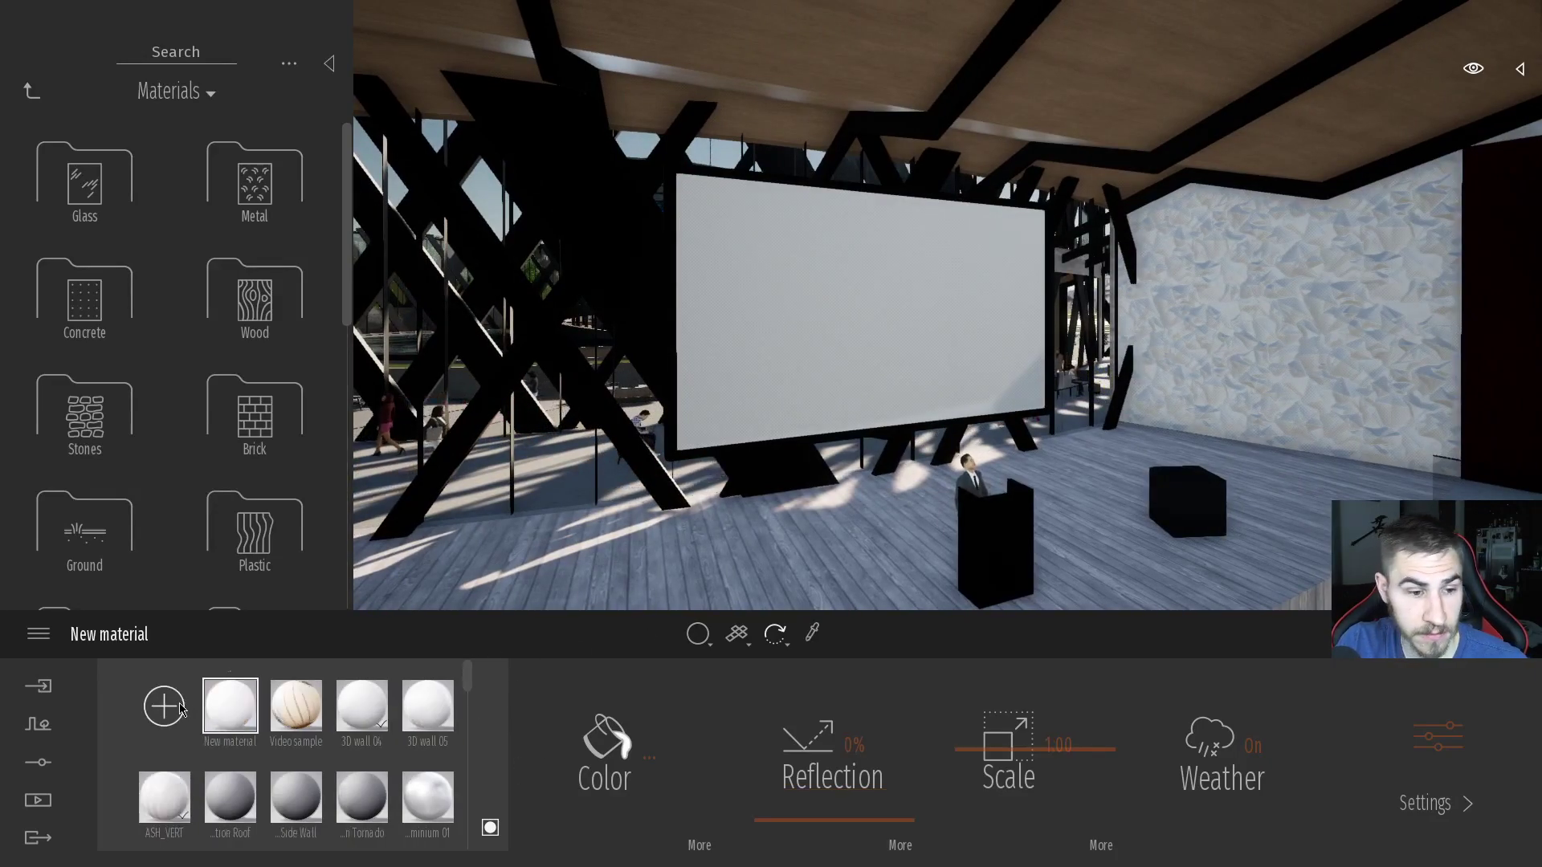
pyautogui.rightClick(235, 703)
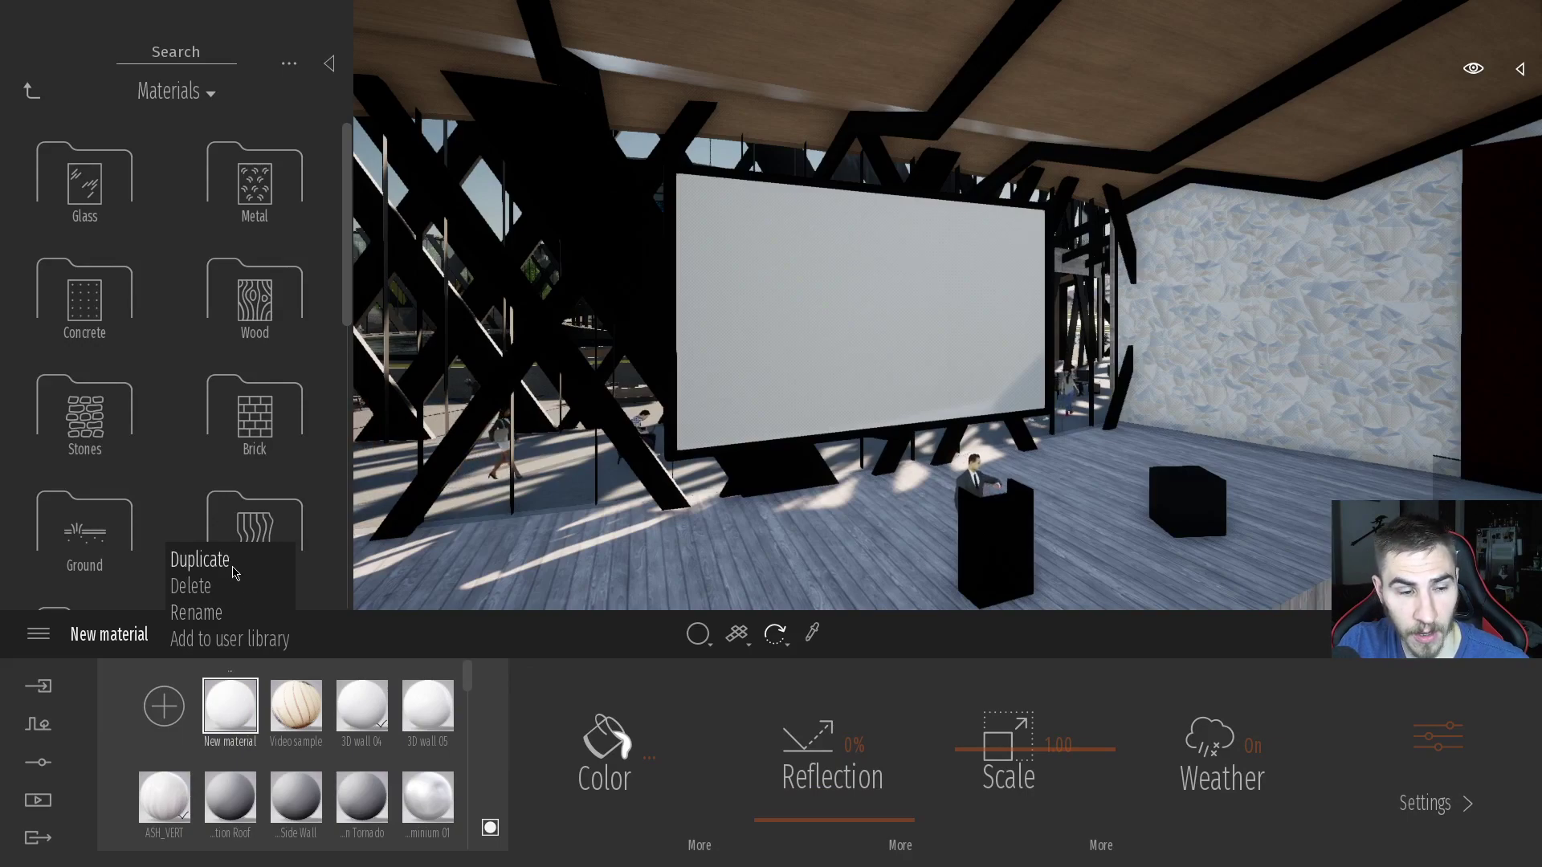
pyautogui.click(208, 620)
pyautogui.write('Viodeo')
pyautogui.press('Return')
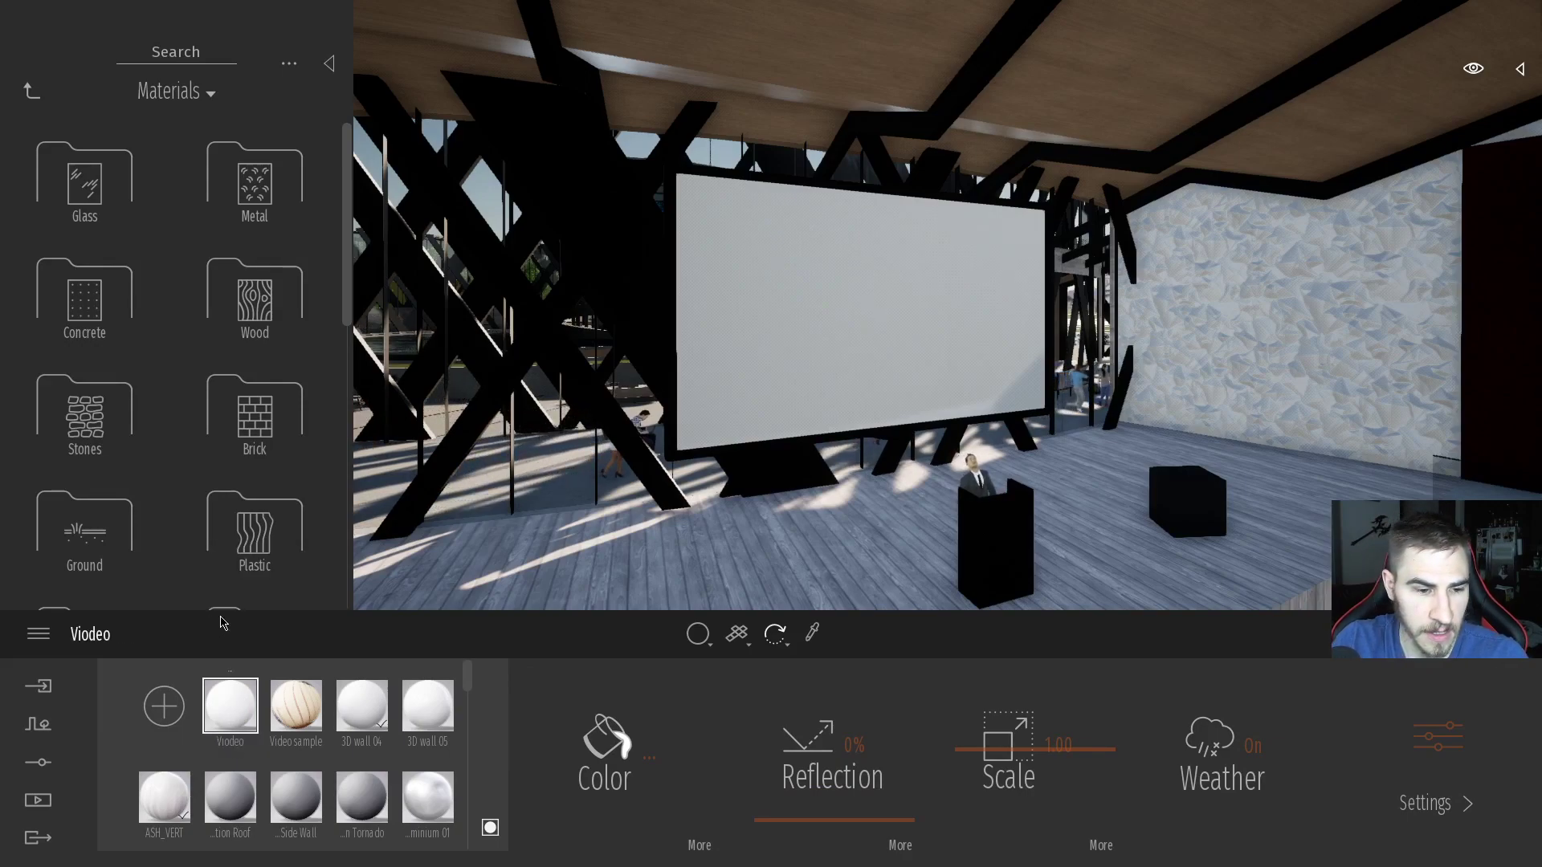
pyautogui.moveTo(230, 706); pyautogui.dragTo(788, 351)
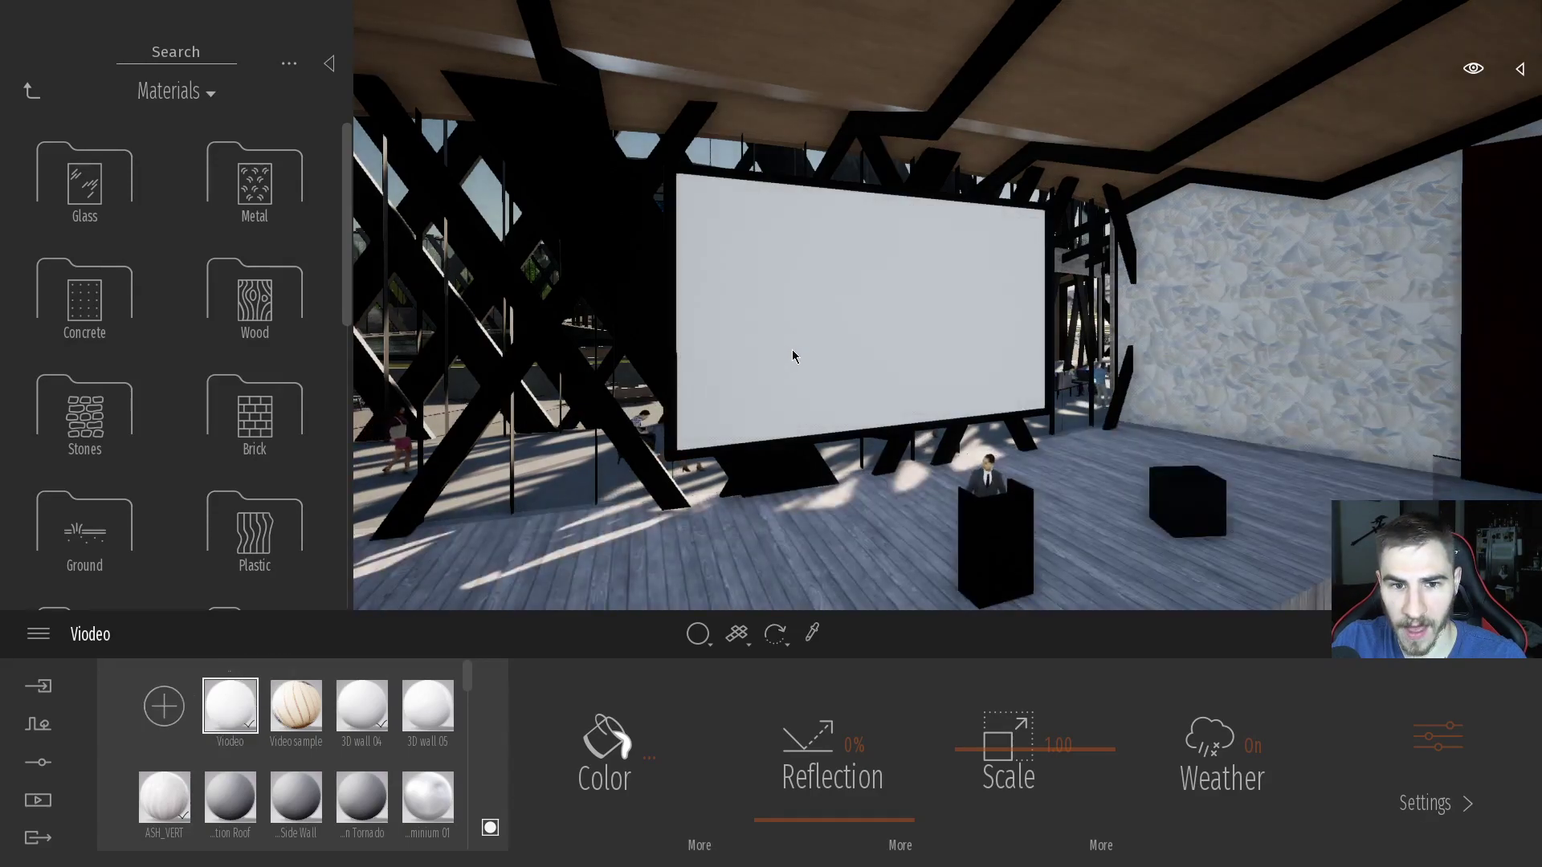
# Load the video file Reaplce.mp4 as the color texture of the Viodeo material.
pyautogui.click(699, 845)
pyautogui.click(640, 733)
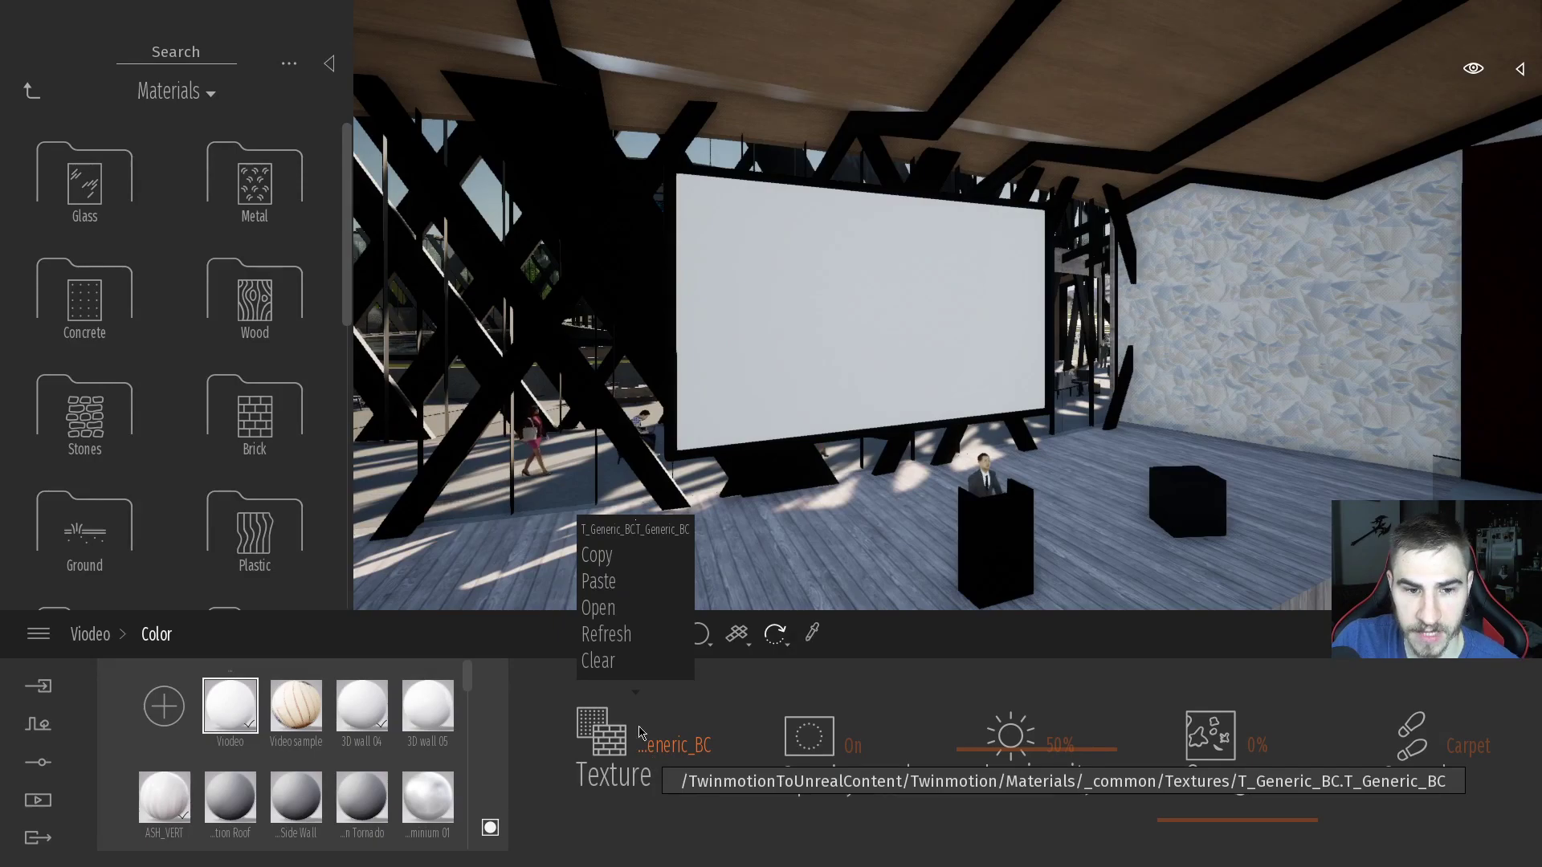
pyautogui.click(598, 608)
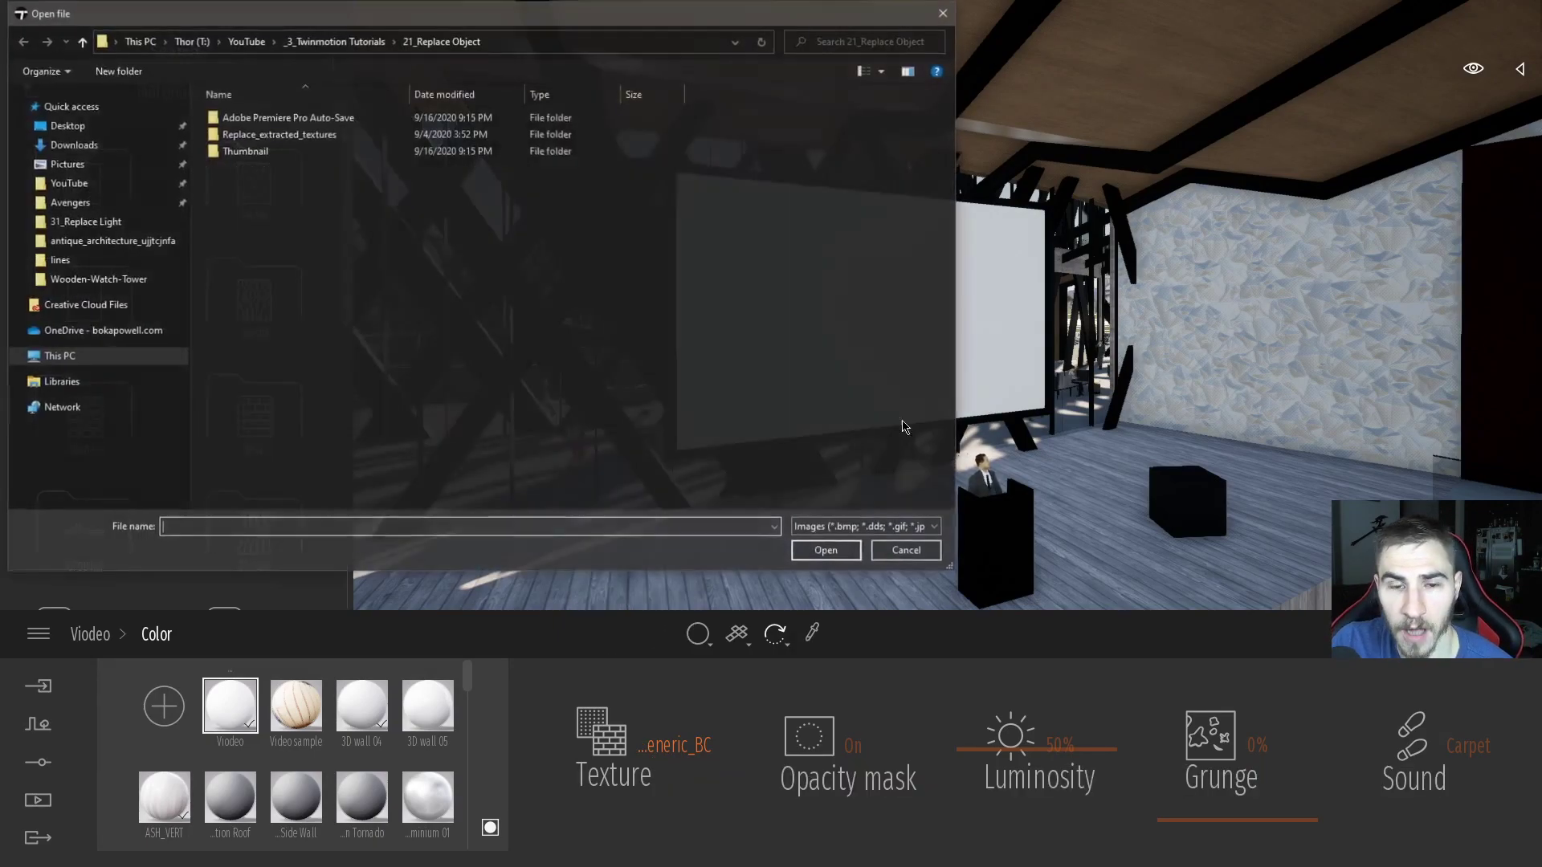
pyautogui.moveTo(357, 22); pyautogui.dragTo(761, 141)
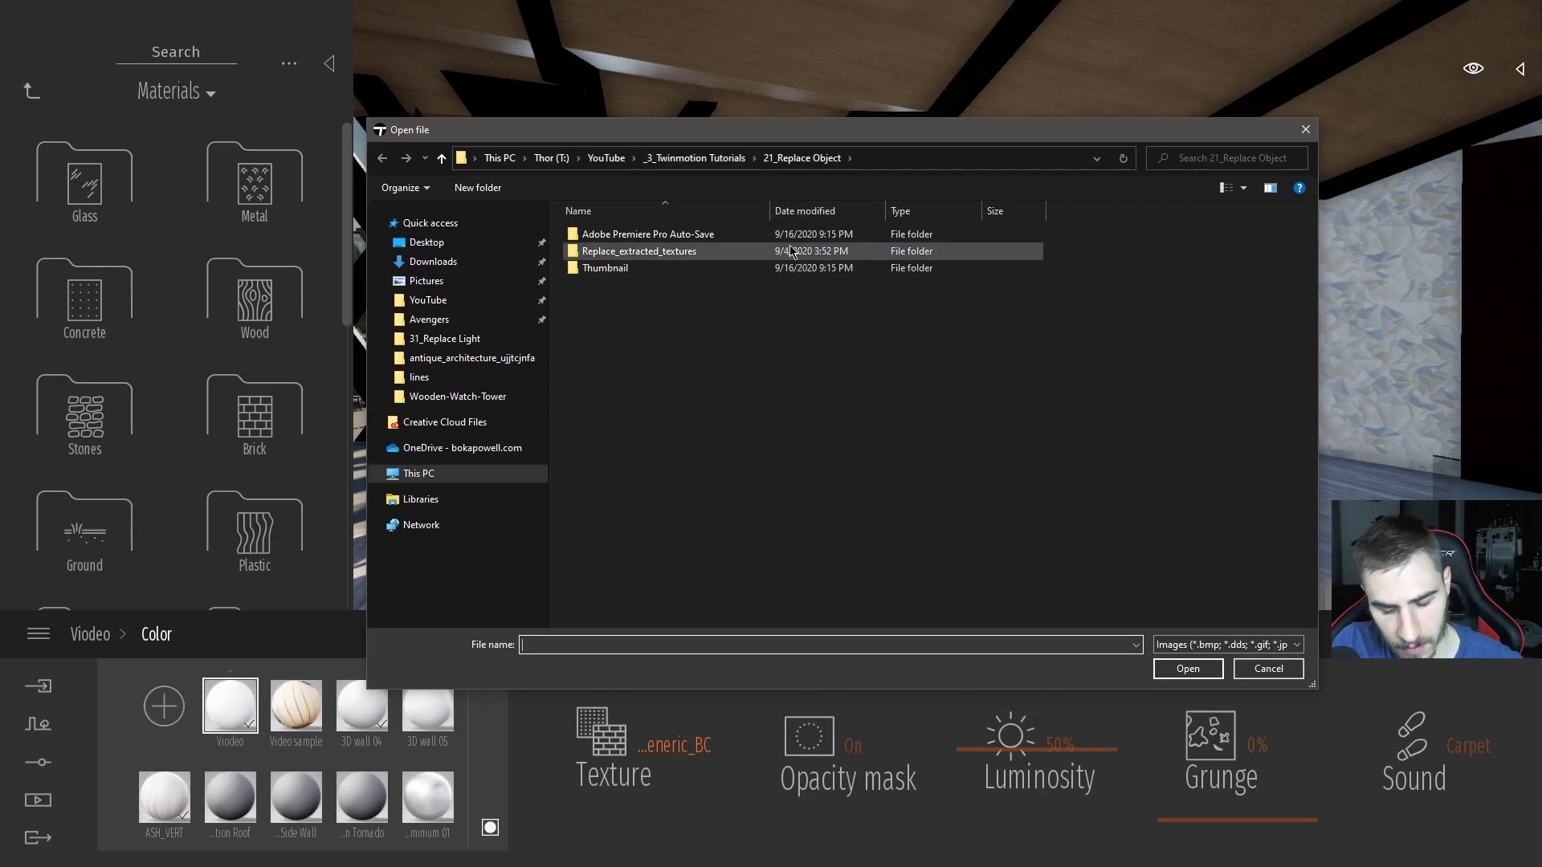
pyautogui.click(1204, 640)
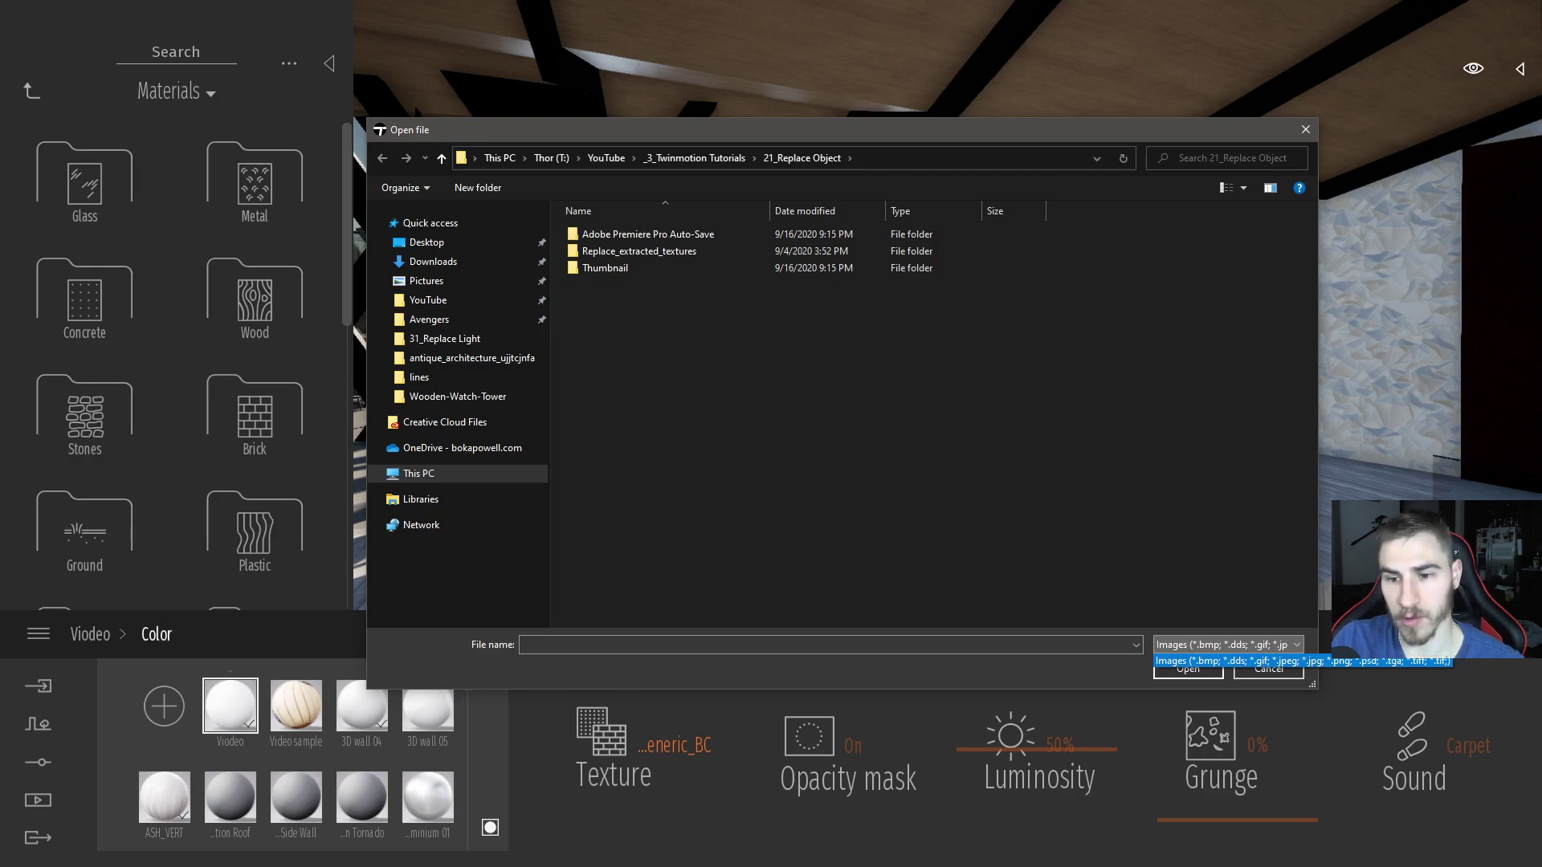
pyautogui.click(1086, 585)
pyautogui.click(1005, 646)
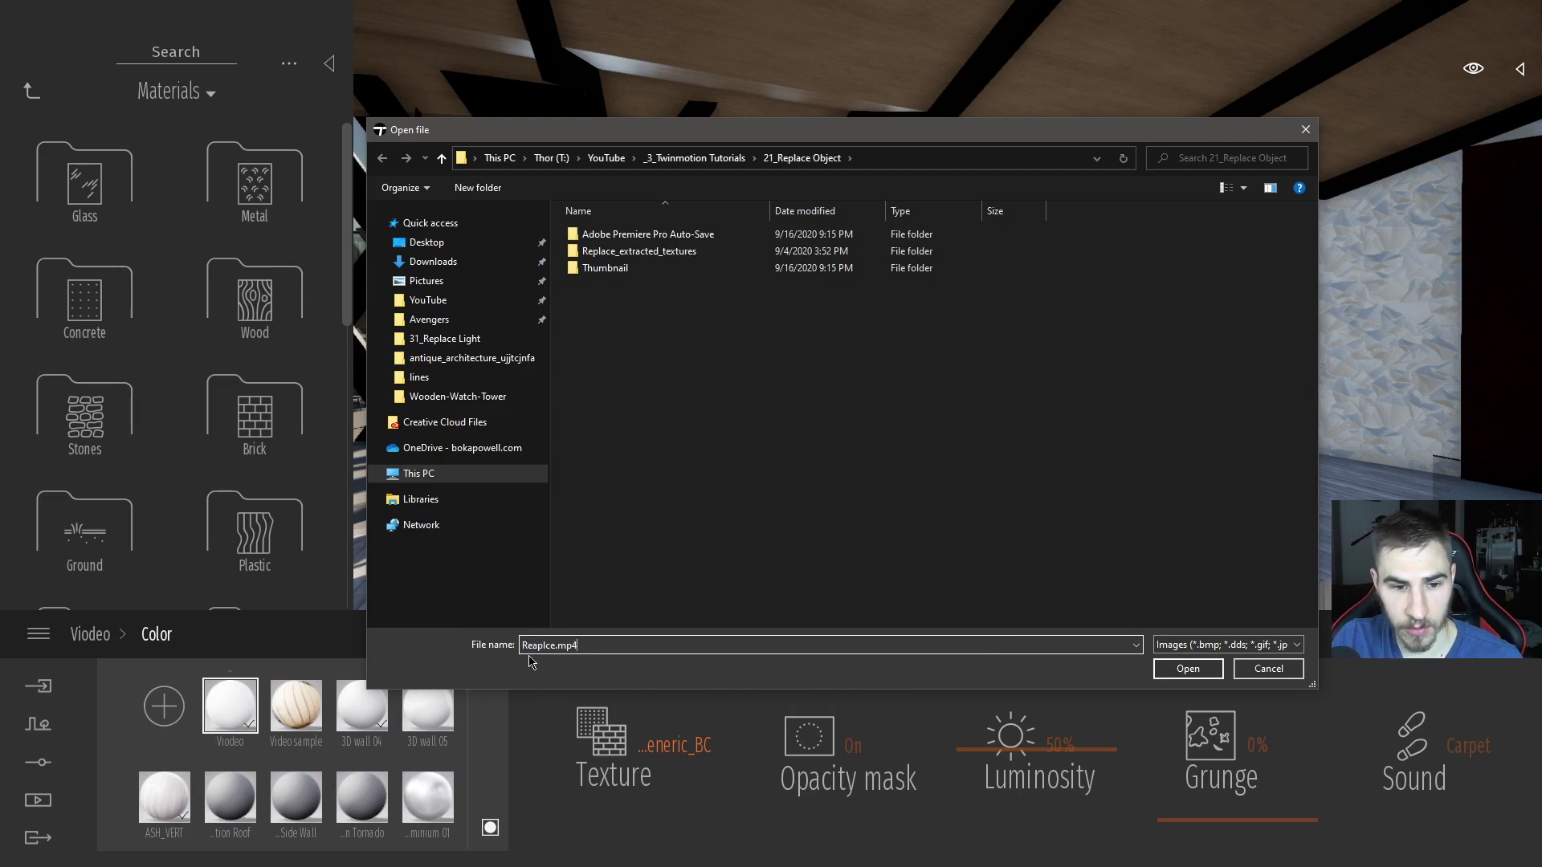
pyautogui.click(1188, 670)
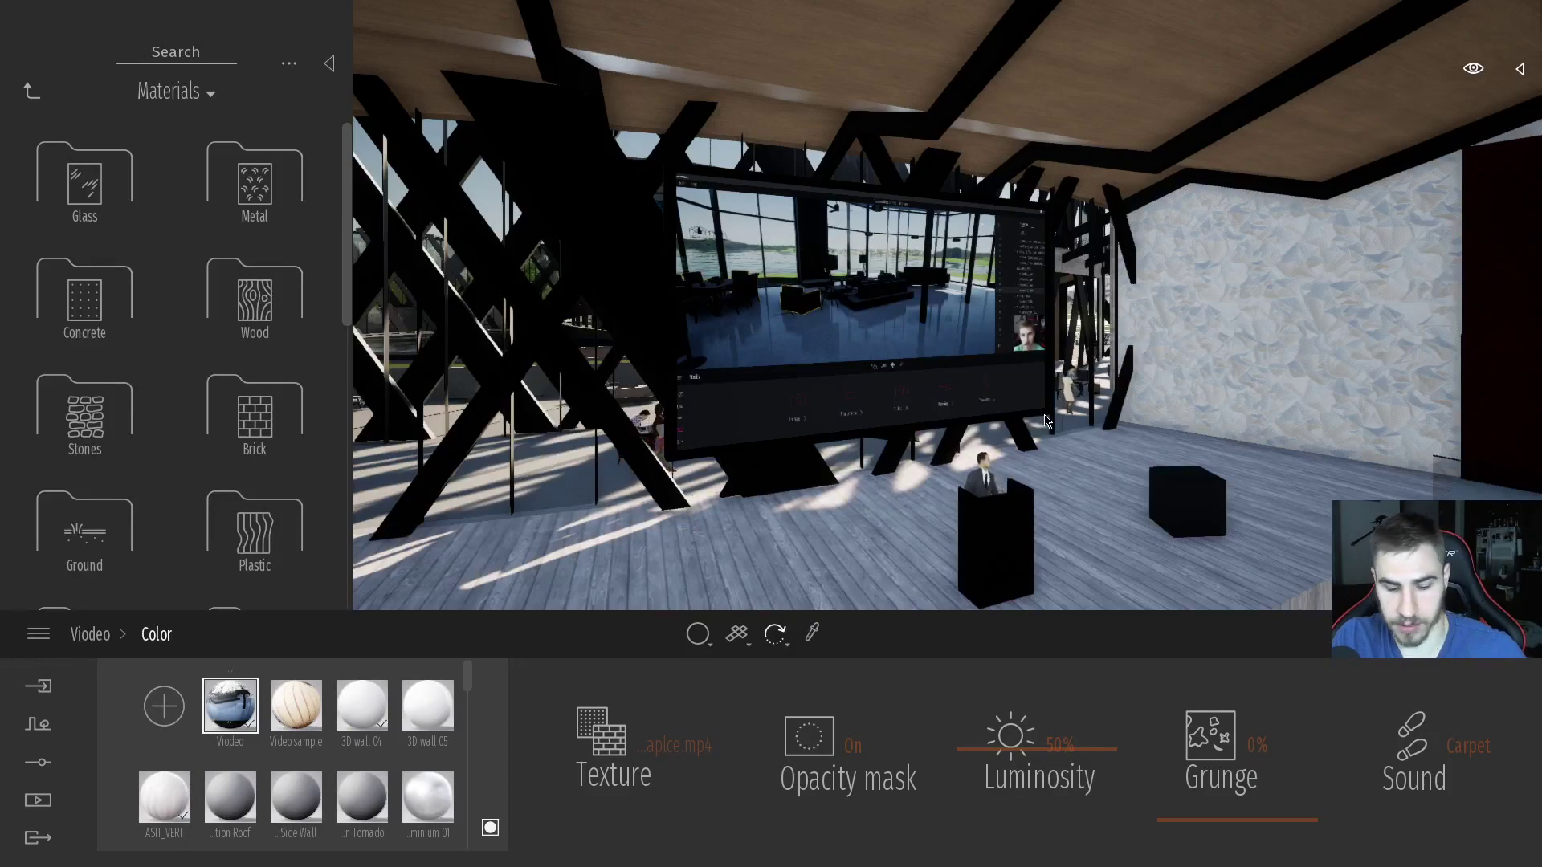
# Examine the custom video on the projection screen from farther back and look through the material library's categories down to Videos.
pyautogui.press('s')
pyautogui.press('s')
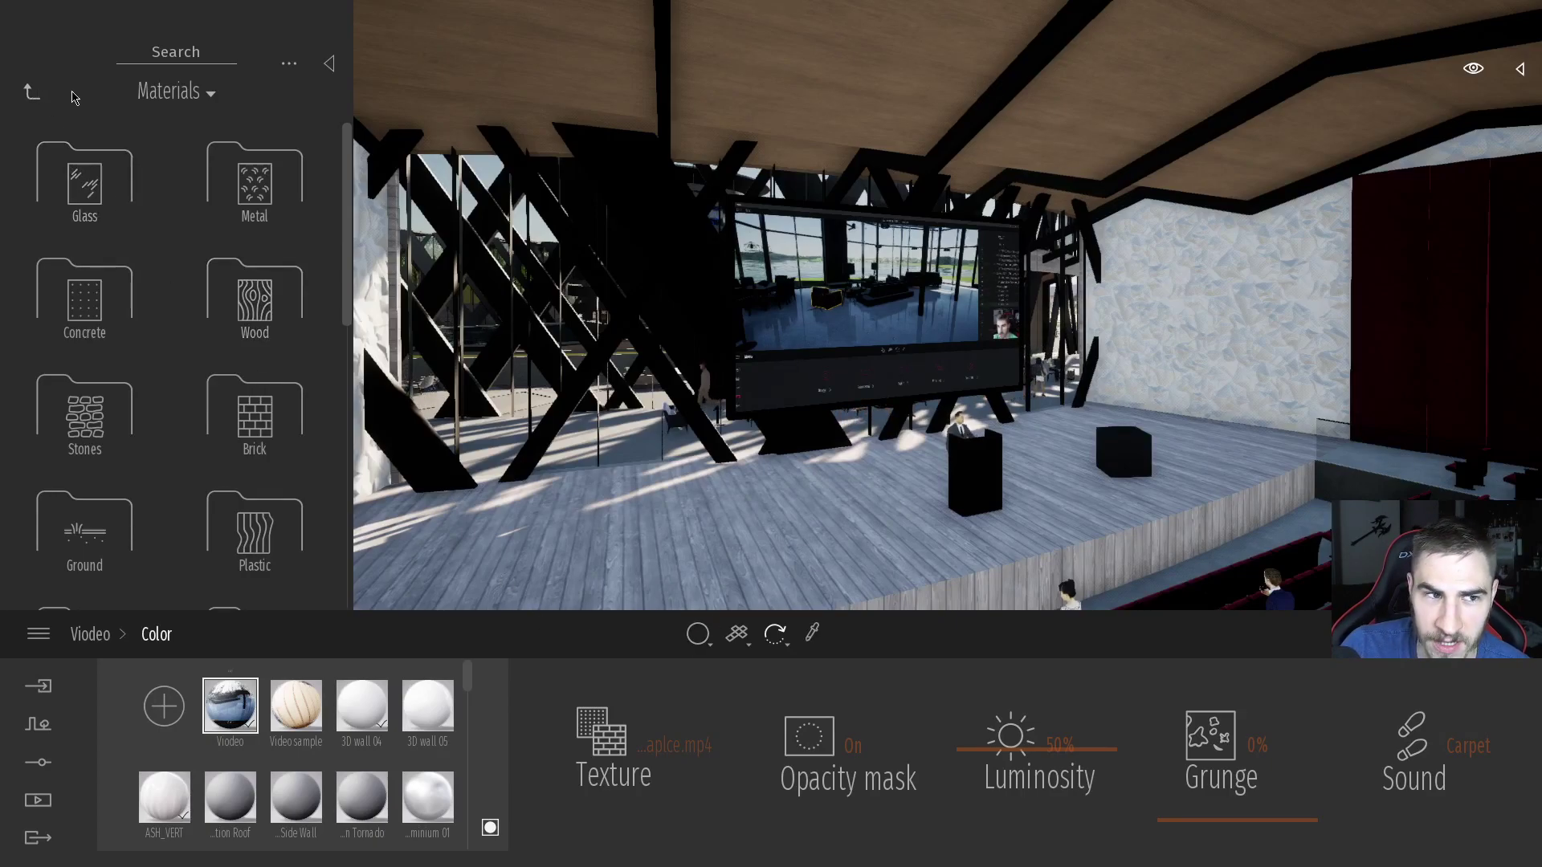
pyautogui.click(32, 91)
pyautogui.click(87, 183)
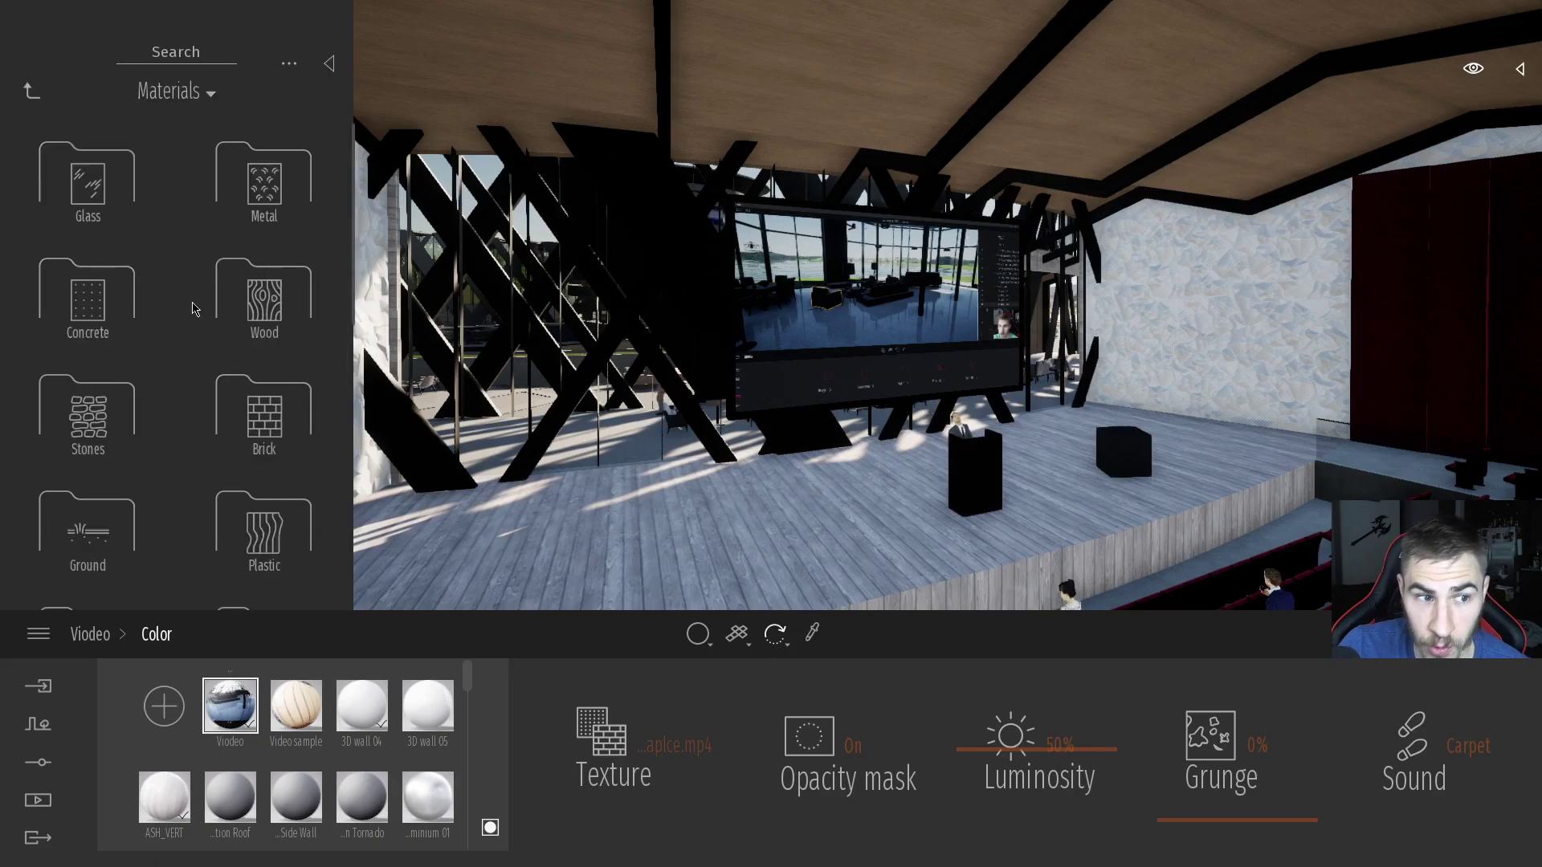
pyautogui.scroll(-5, 235, 390)
pyautogui.scroll(-4, 235, 389)
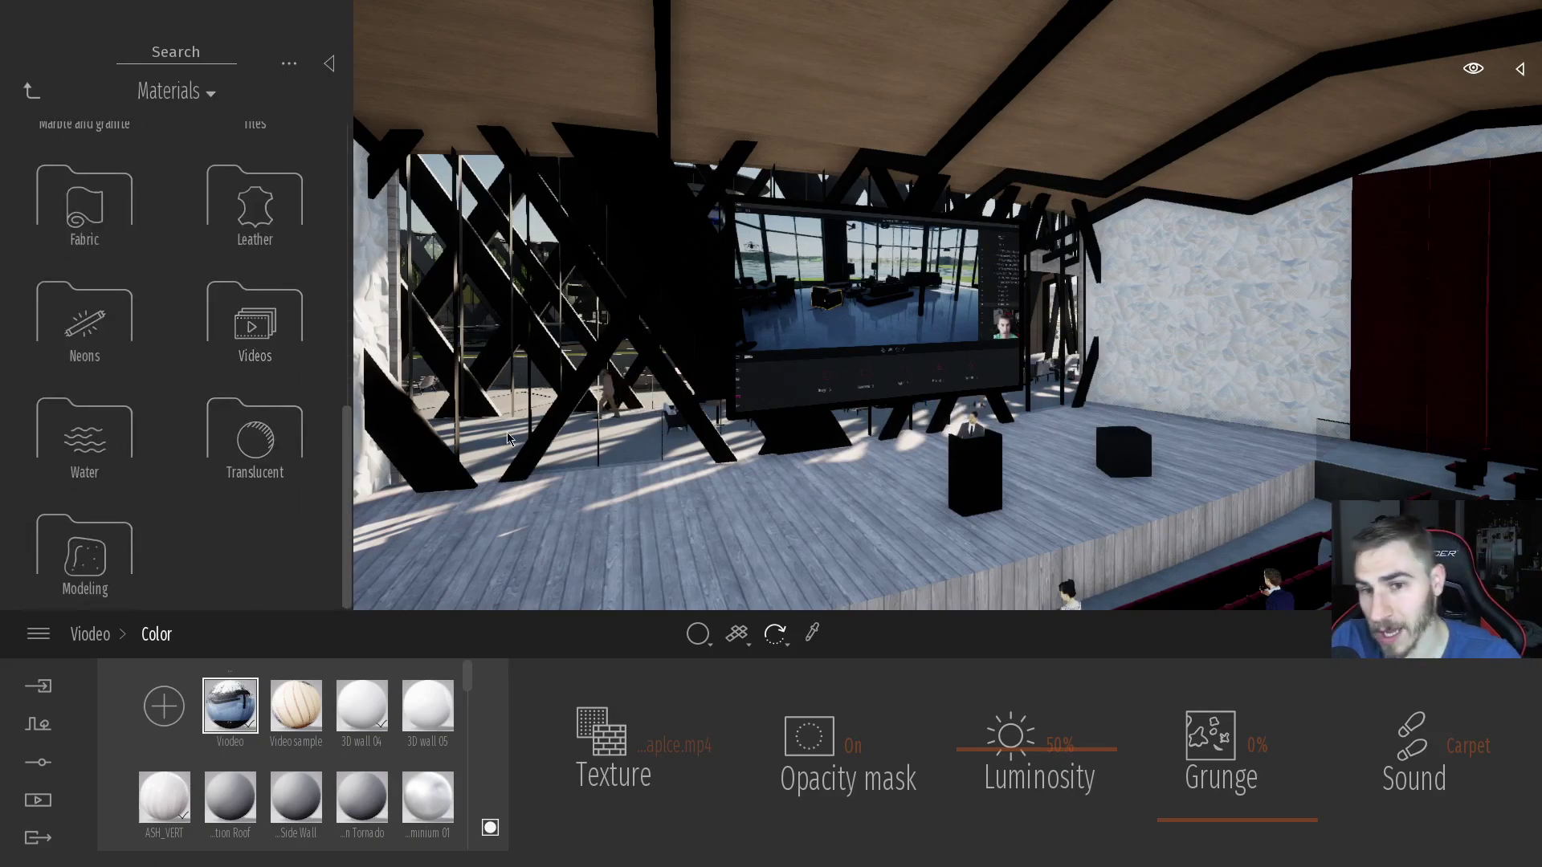
pyautogui.moveTo(698, 503)
pyautogui.mouseDown(button='right')
pyautogui.moveTo(719, 519)
pyautogui.moveTo(683, 514)
pyautogui.mouseUp(button='right')
pyautogui.press('s')
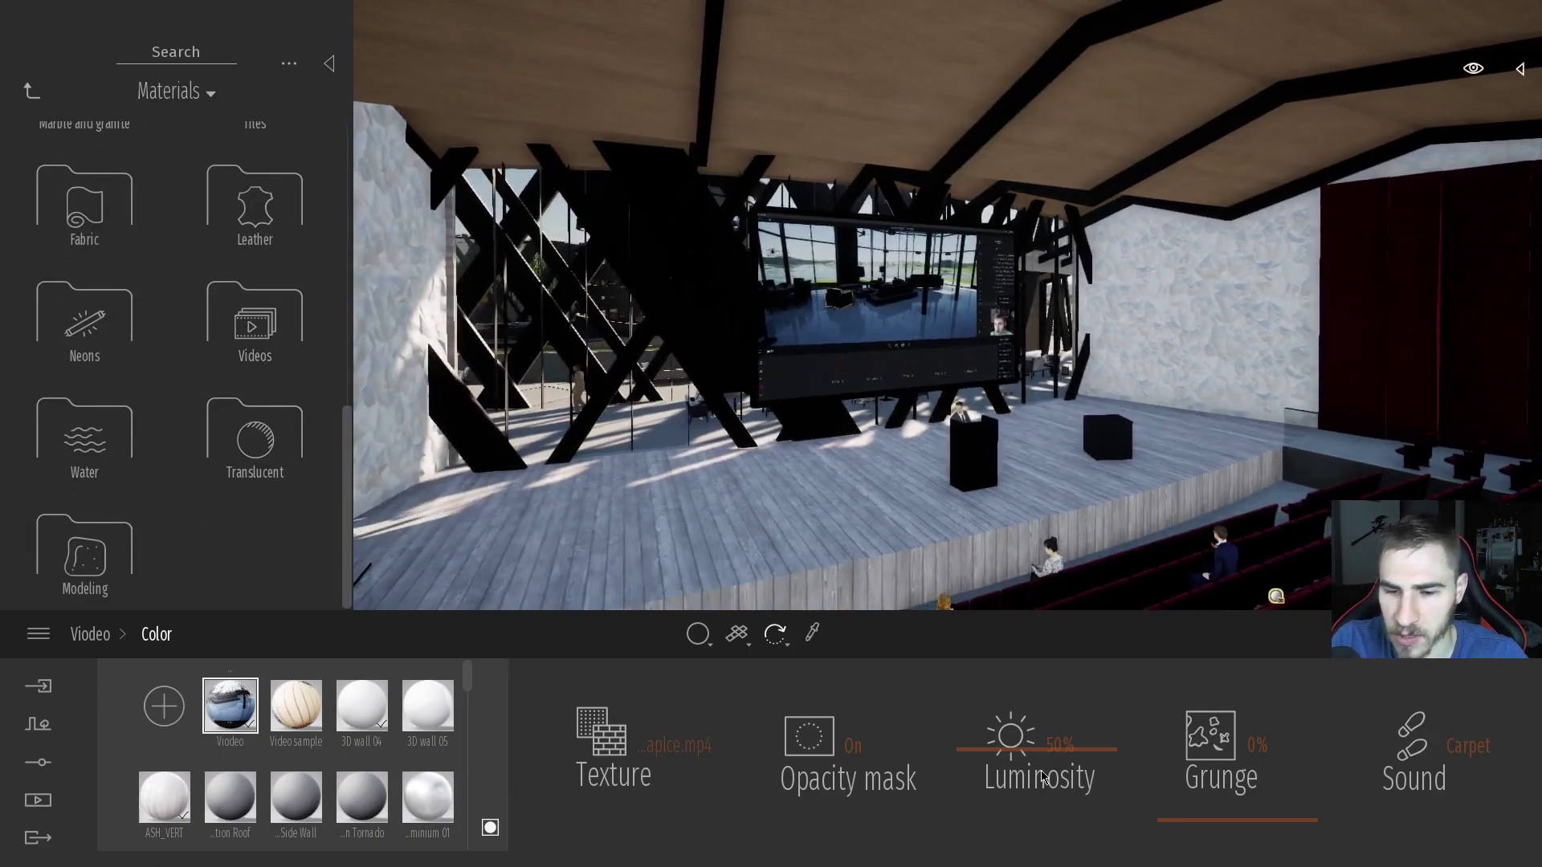
# Try other luminosity and grunge levels on the Viodeo material, restoring 50% luminosity and 0% grunge.
pyautogui.moveTo(1020, 731)
pyautogui.mouseDown()
pyautogui.moveTo(1013, 643)
pyautogui.moveTo(1022, 747)
pyautogui.mouseUp()
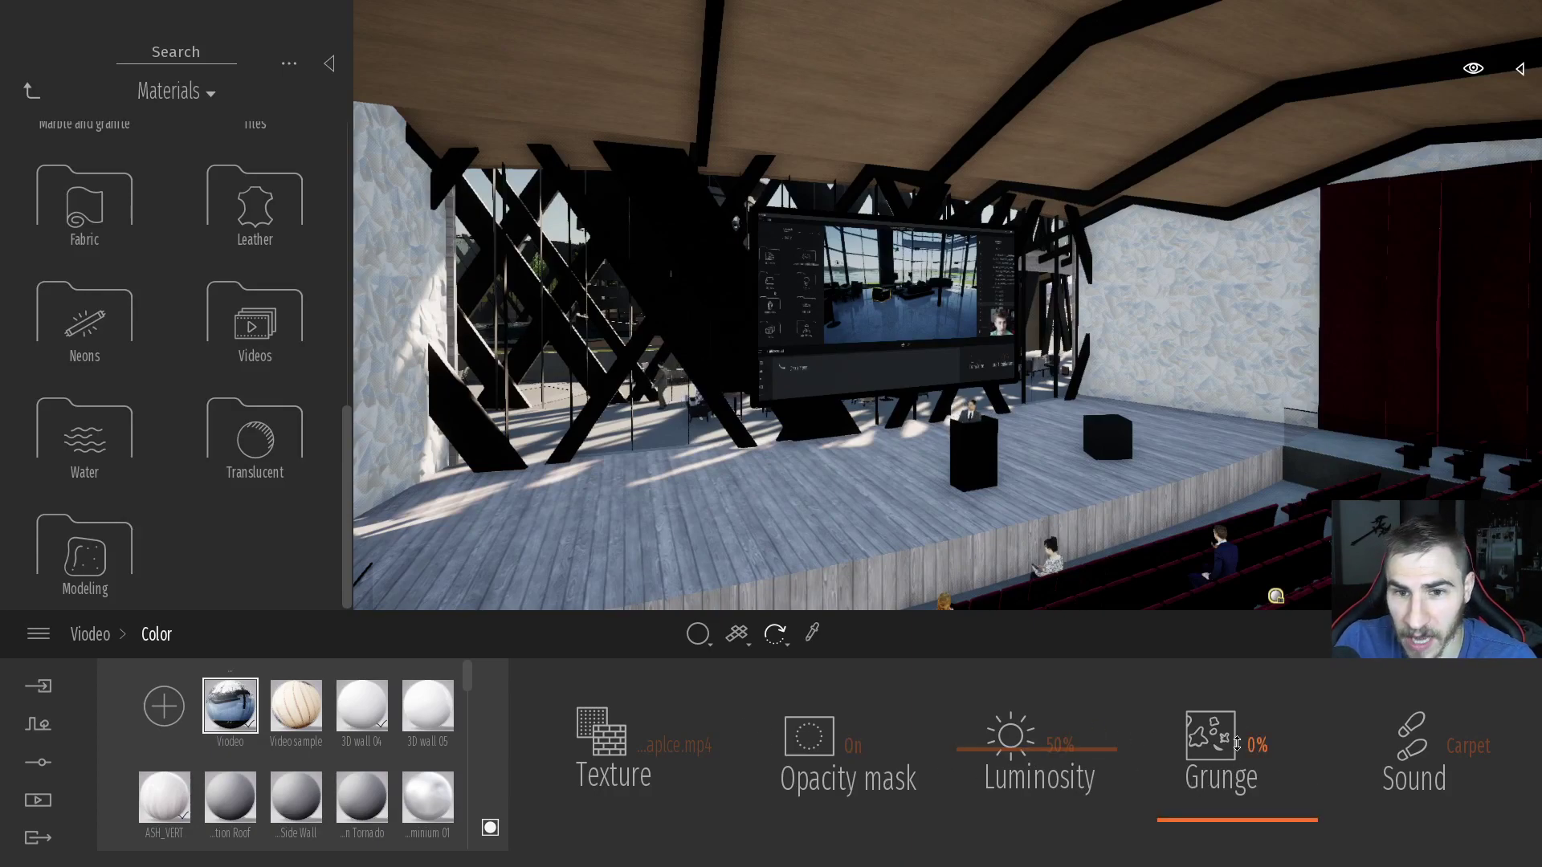
pyautogui.moveTo(1237, 744); pyautogui.dragTo(1258, 847)
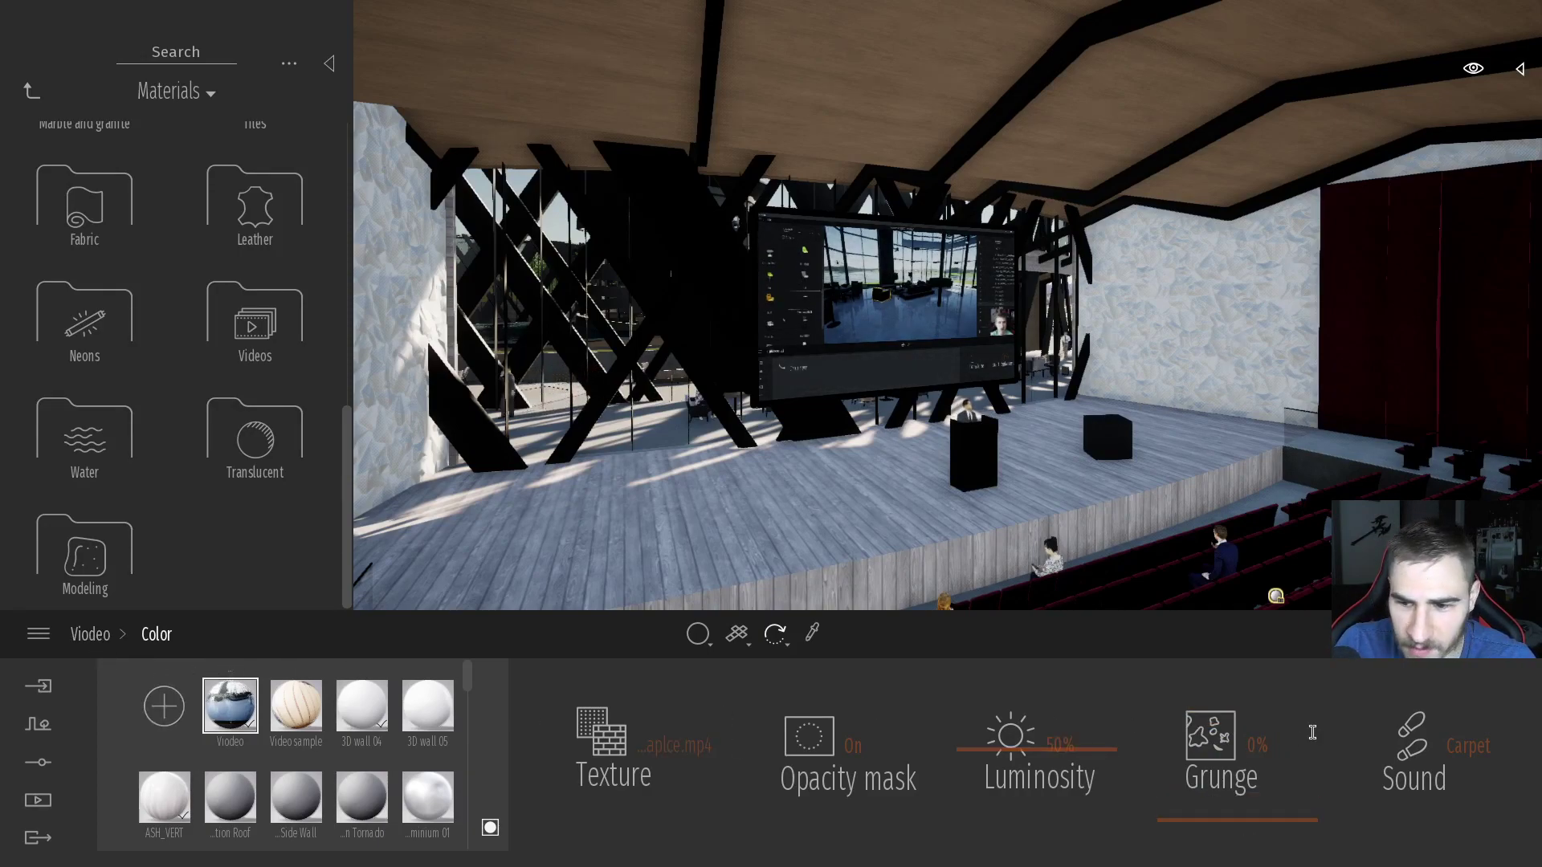
# Try the Viodeo material's scale while keeping it at 1.00, and set its reflection to 57%.
pyautogui.click(90, 635)
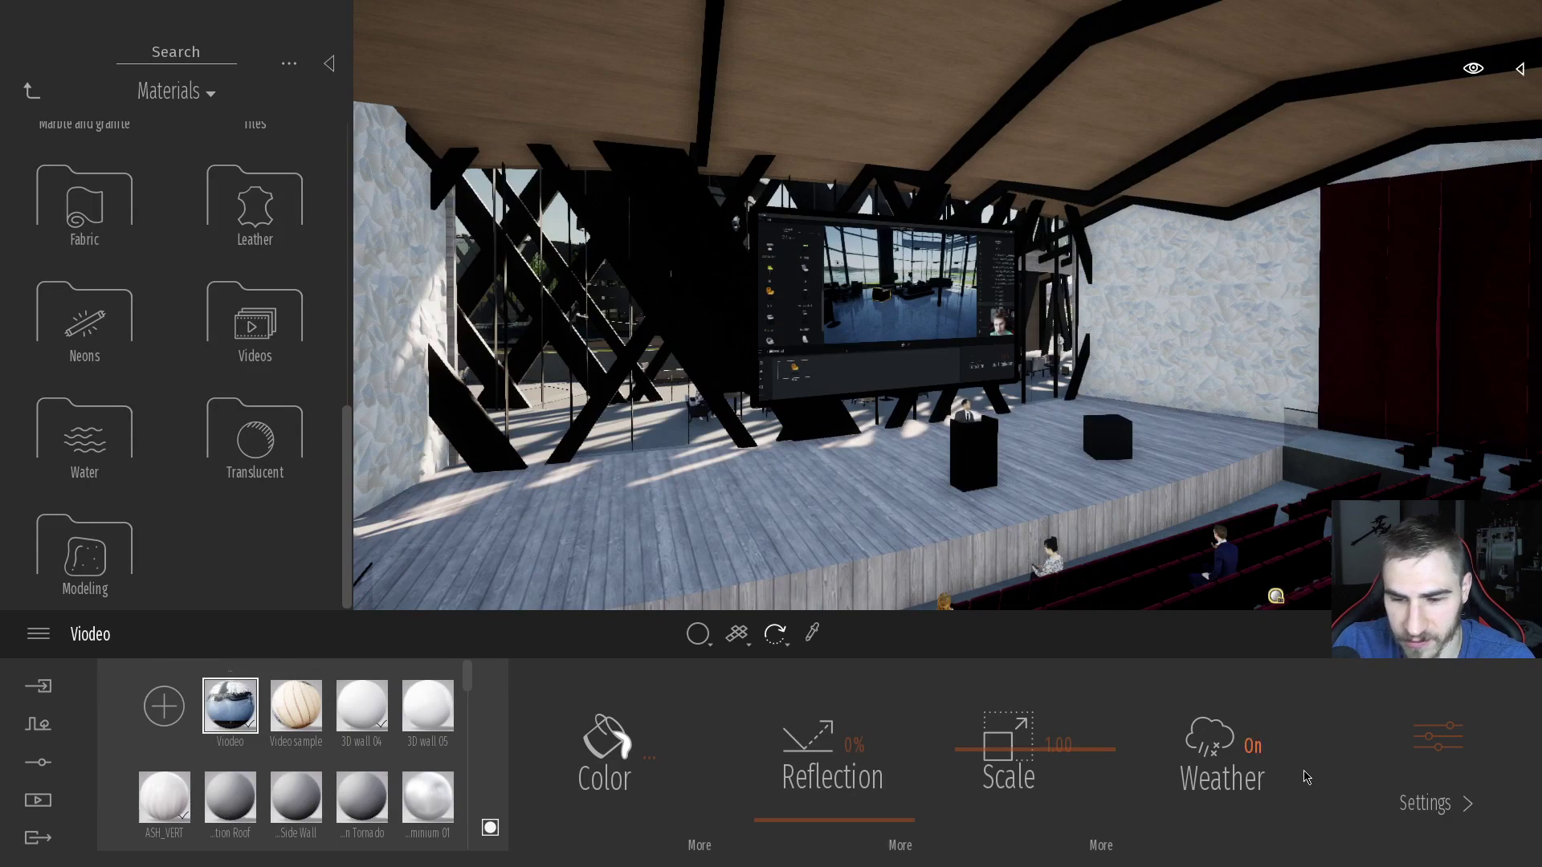
pyautogui.moveTo(1038, 749); pyautogui.dragTo(1034, 741)
pyautogui.moveTo(832, 819); pyautogui.dragTo(850, 739)
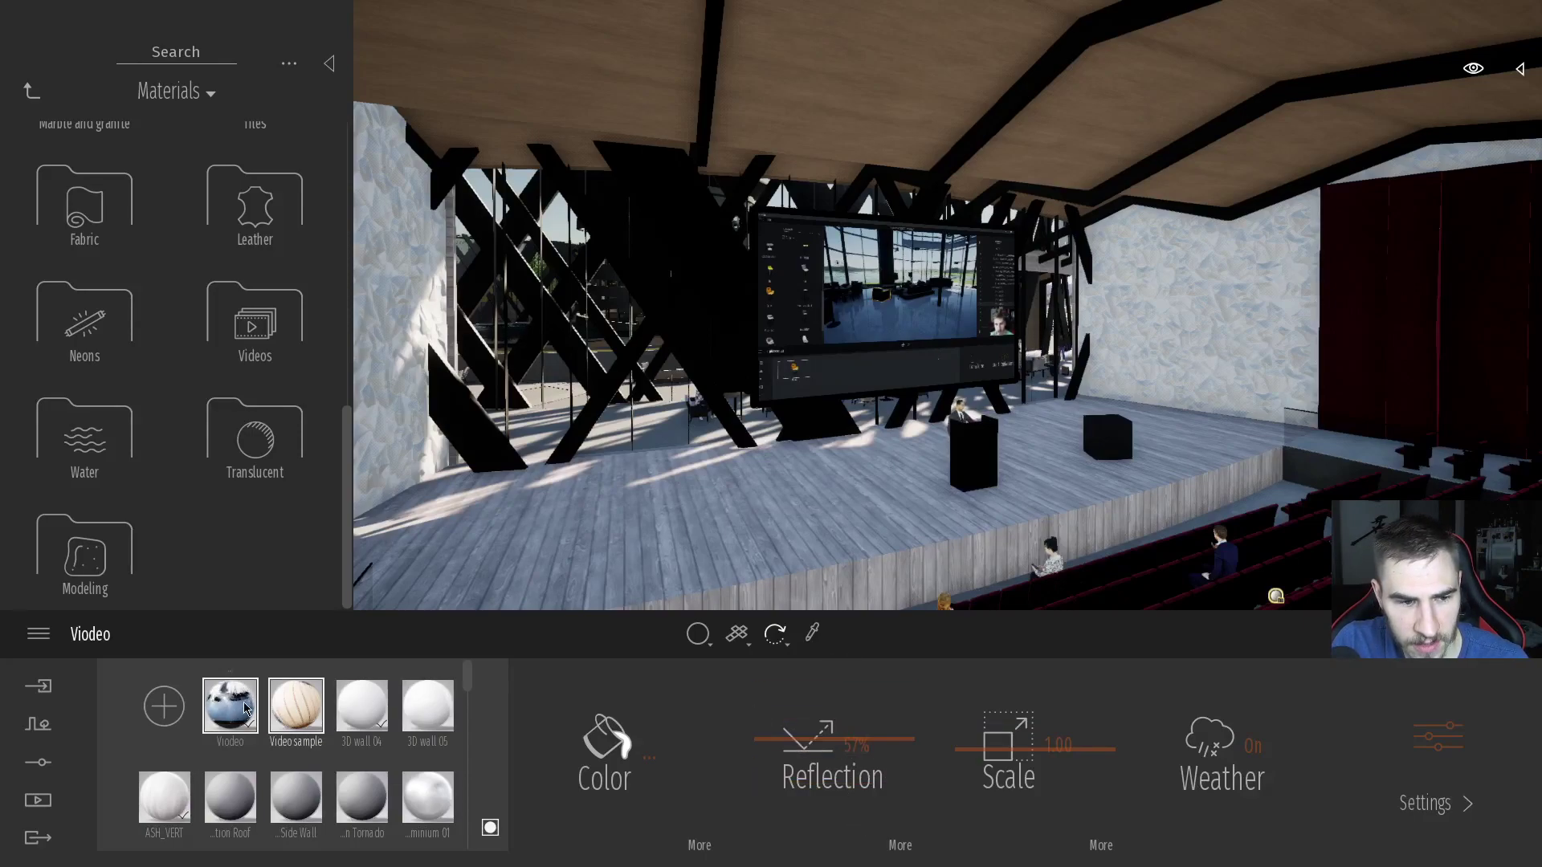
# Try a light green tint on the Viodeo material's color and discard the change.
pyautogui.click(649, 757)
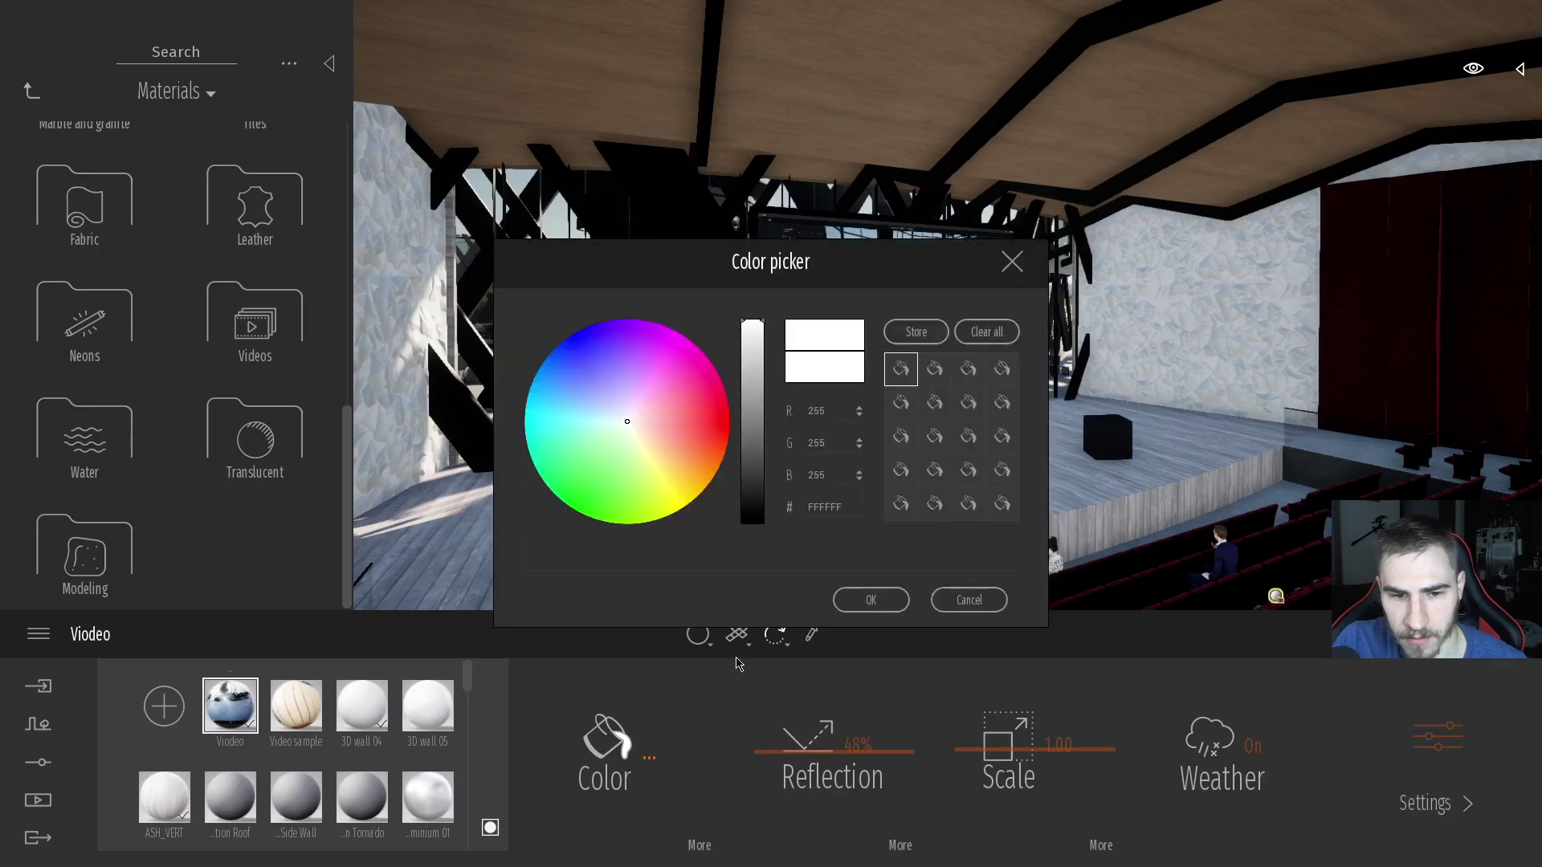
pyautogui.click(595, 456)
pyautogui.moveTo(643, 265); pyautogui.dragTo(354, 267)
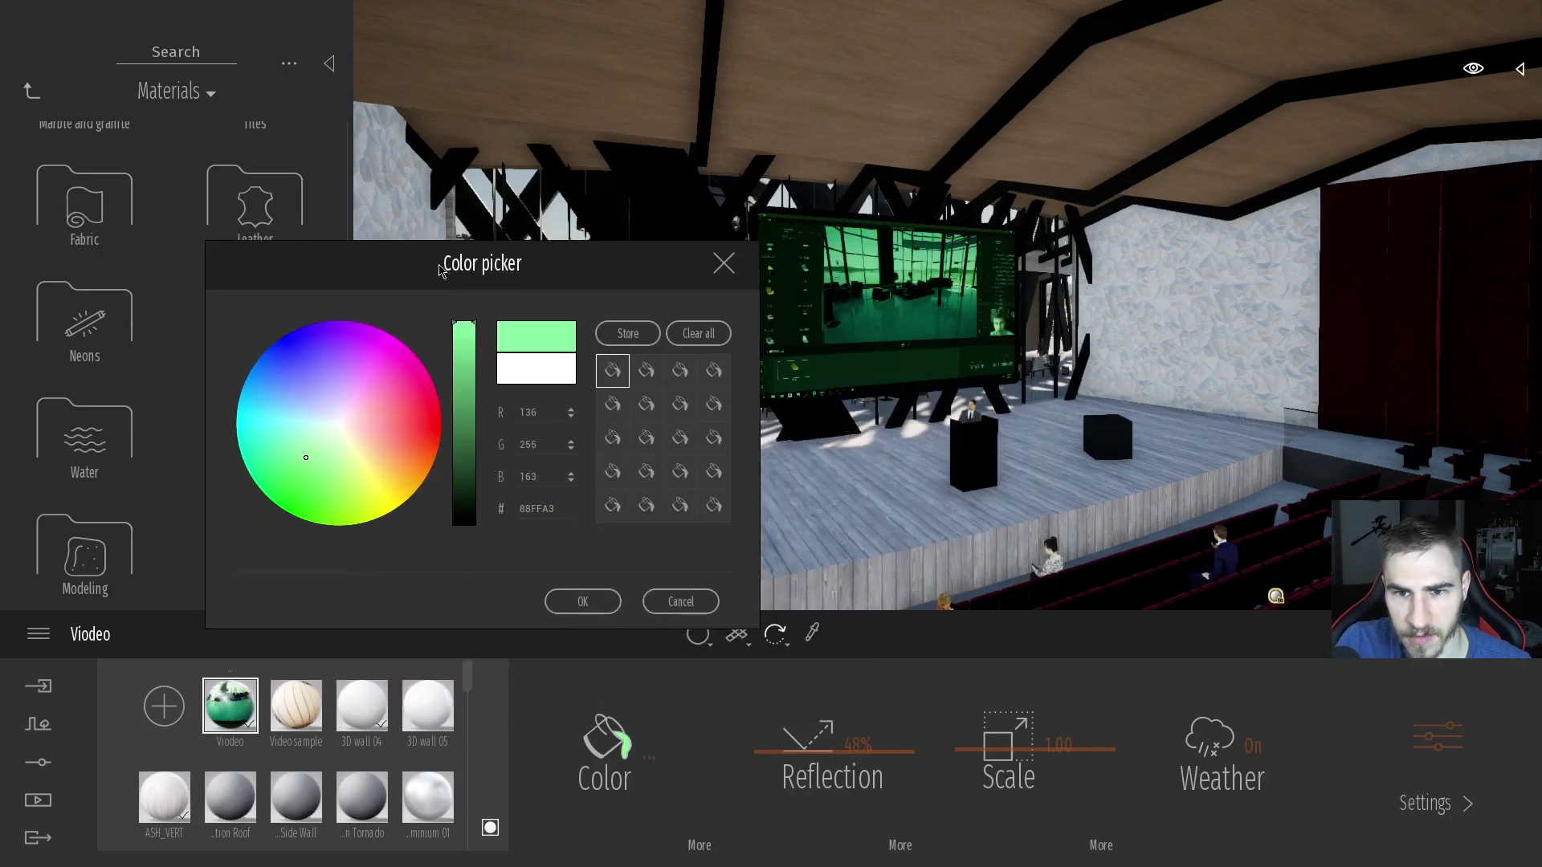
pyautogui.click(363, 406)
pyautogui.click(692, 609)
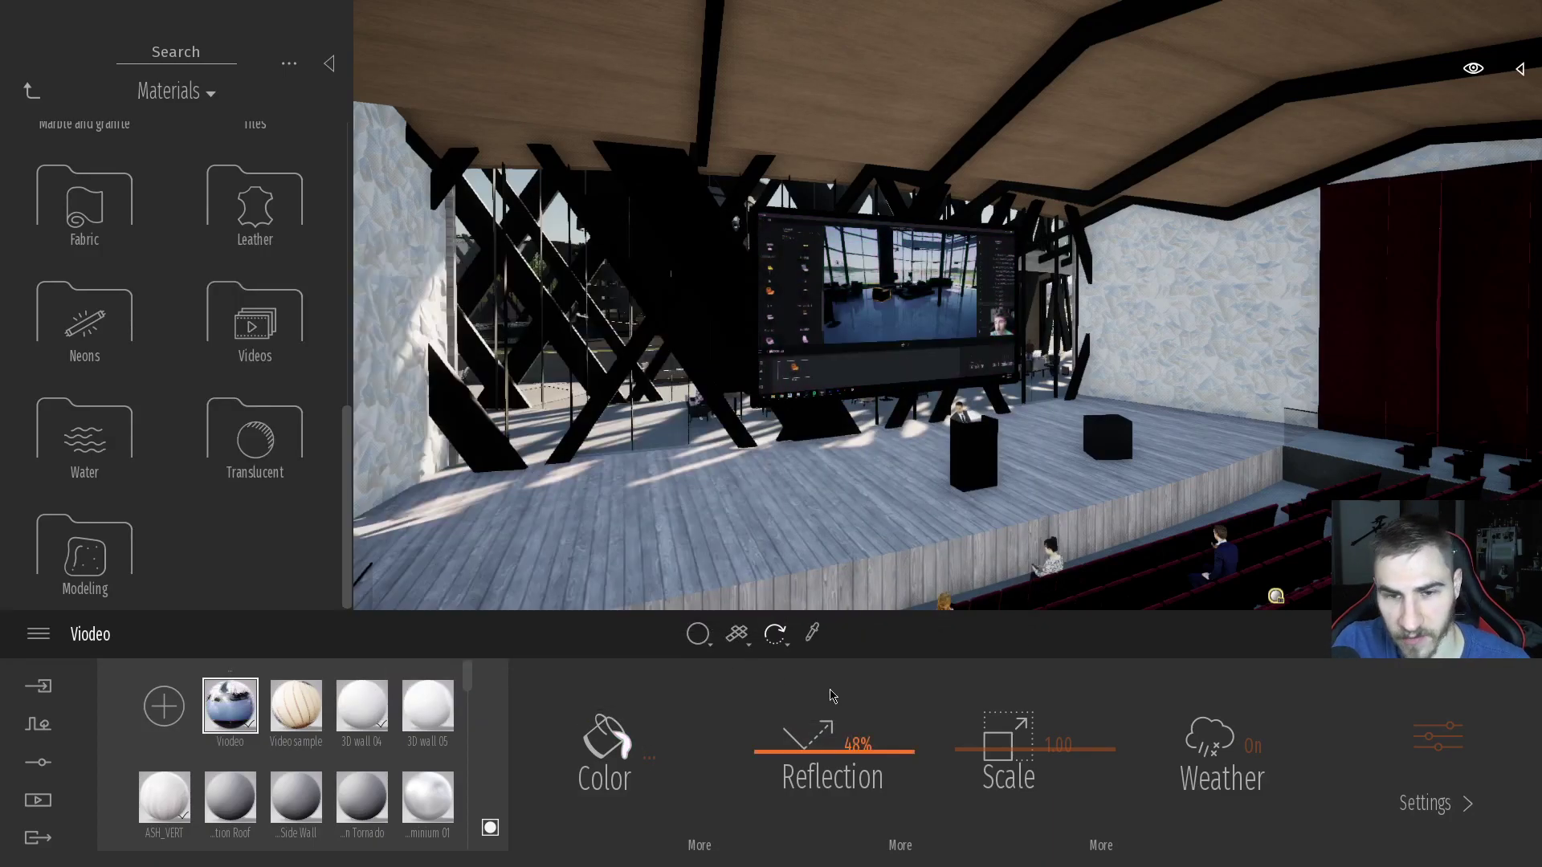
# Try a glow on the Viodeo material in its further settings and reduce it to 0.0001%.
pyautogui.click(1430, 803)
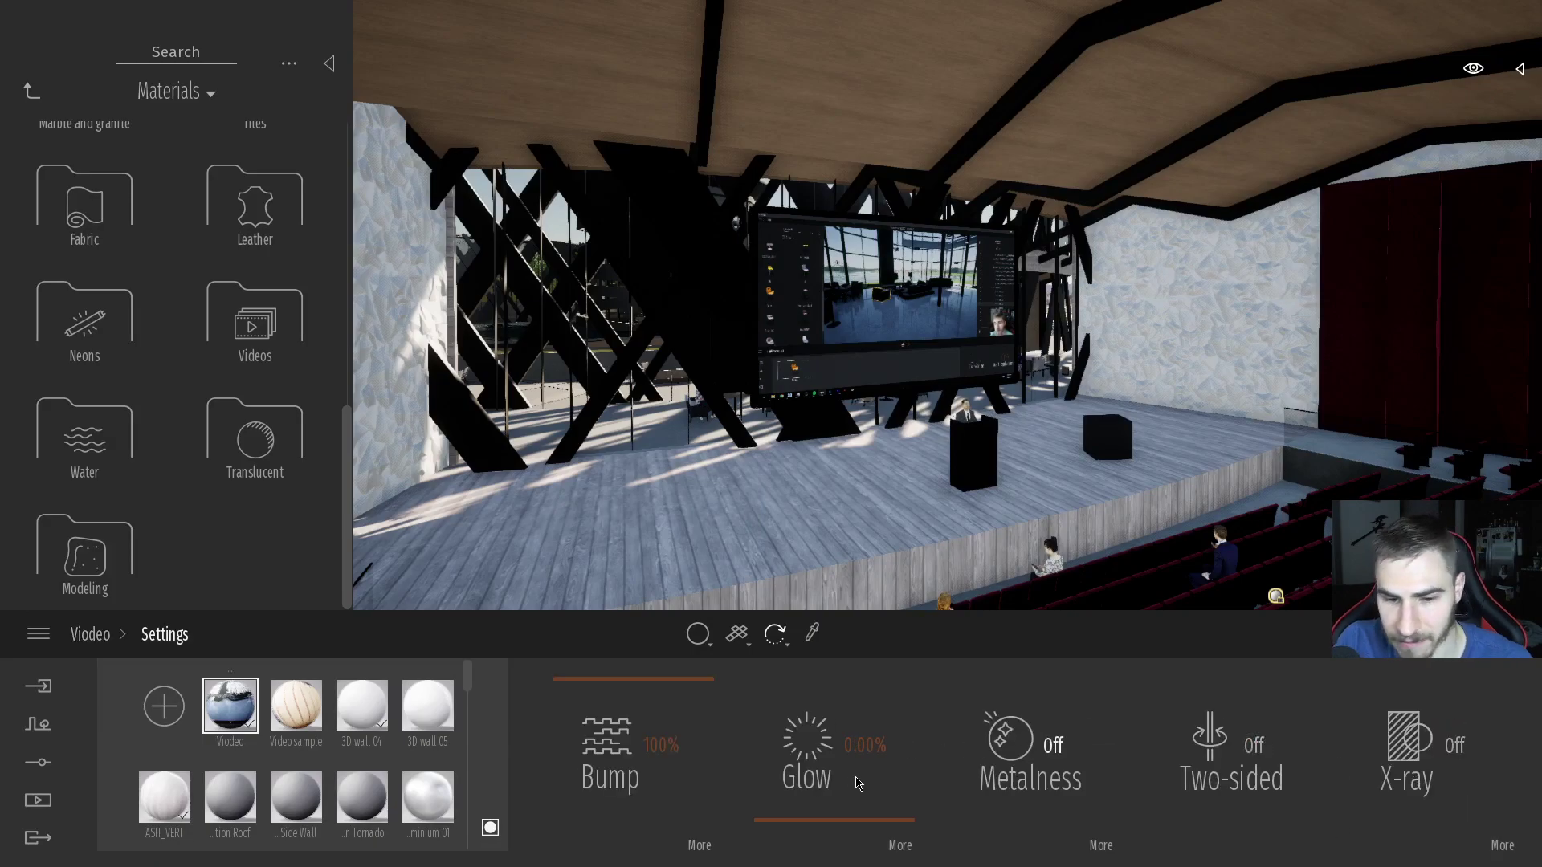
pyautogui.click(816, 795)
pyautogui.click(877, 737)
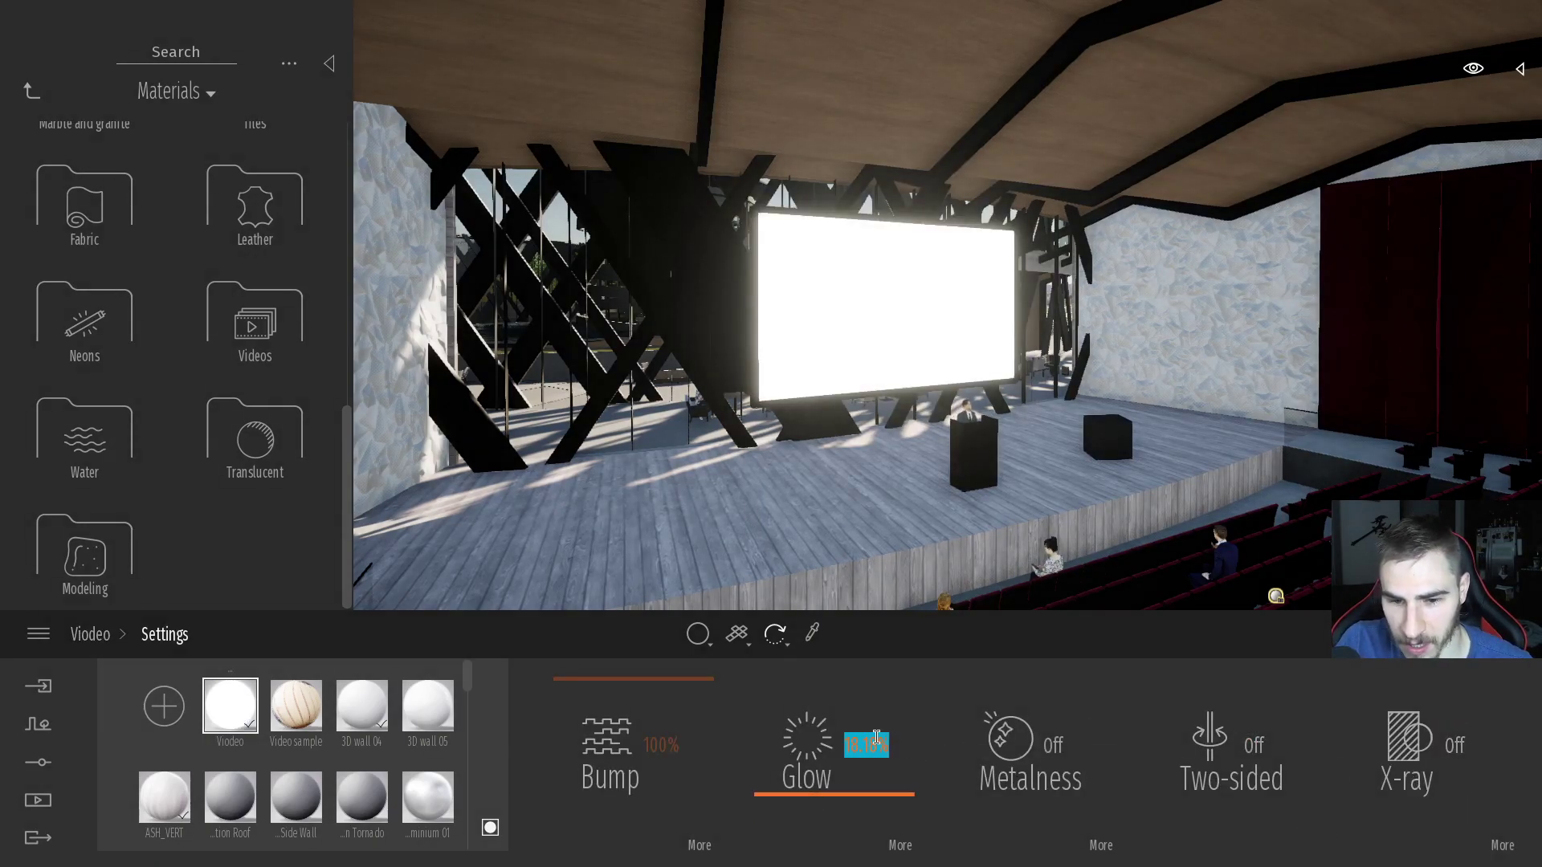
pyautogui.moveTo(896, 733); pyautogui.dragTo(777, 760)
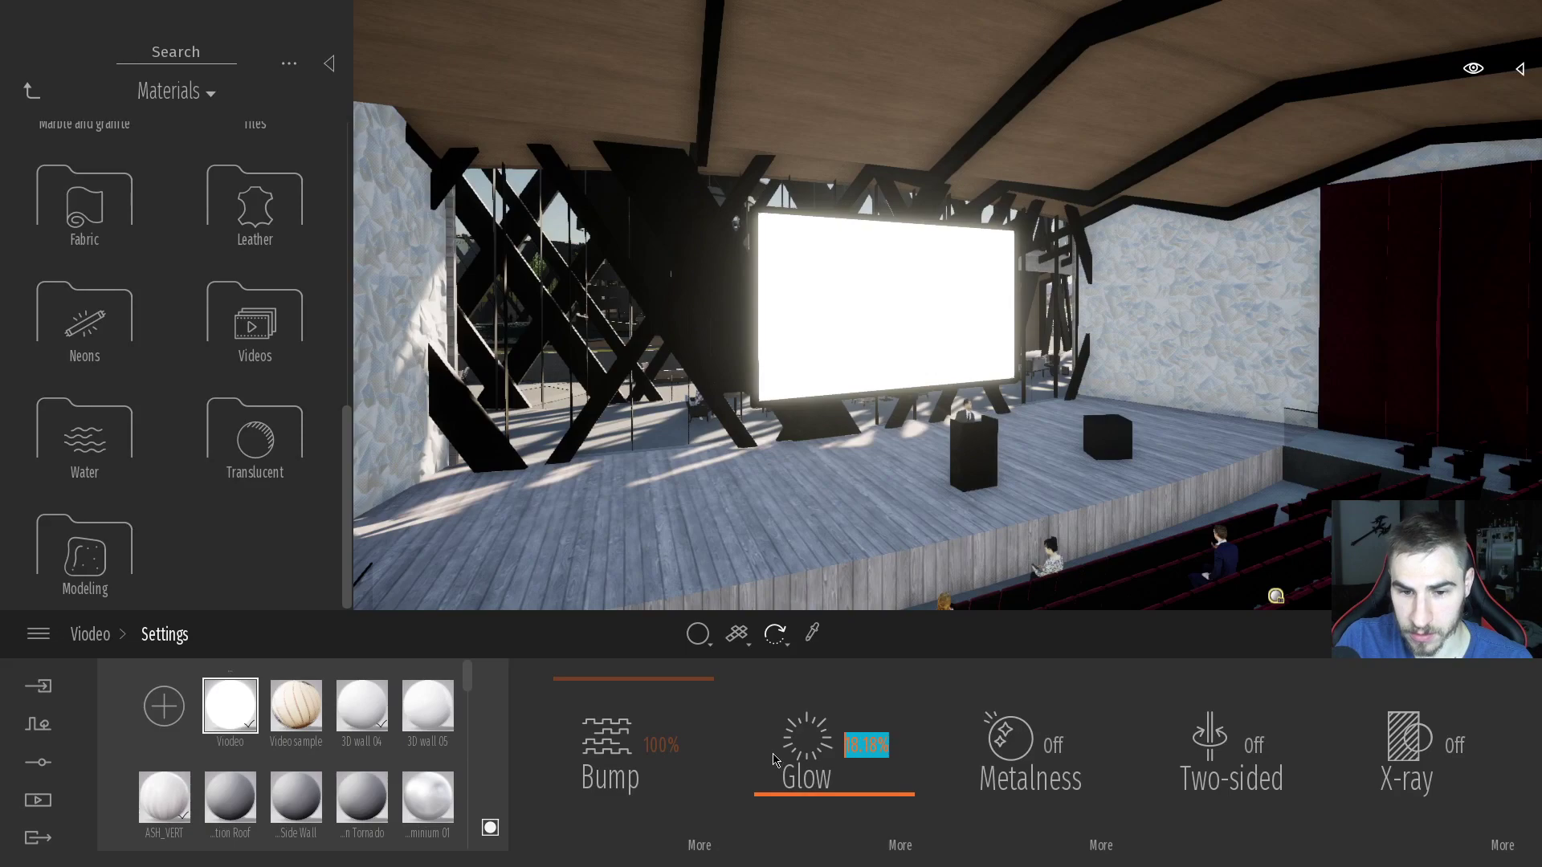
pyautogui.write('.0001')
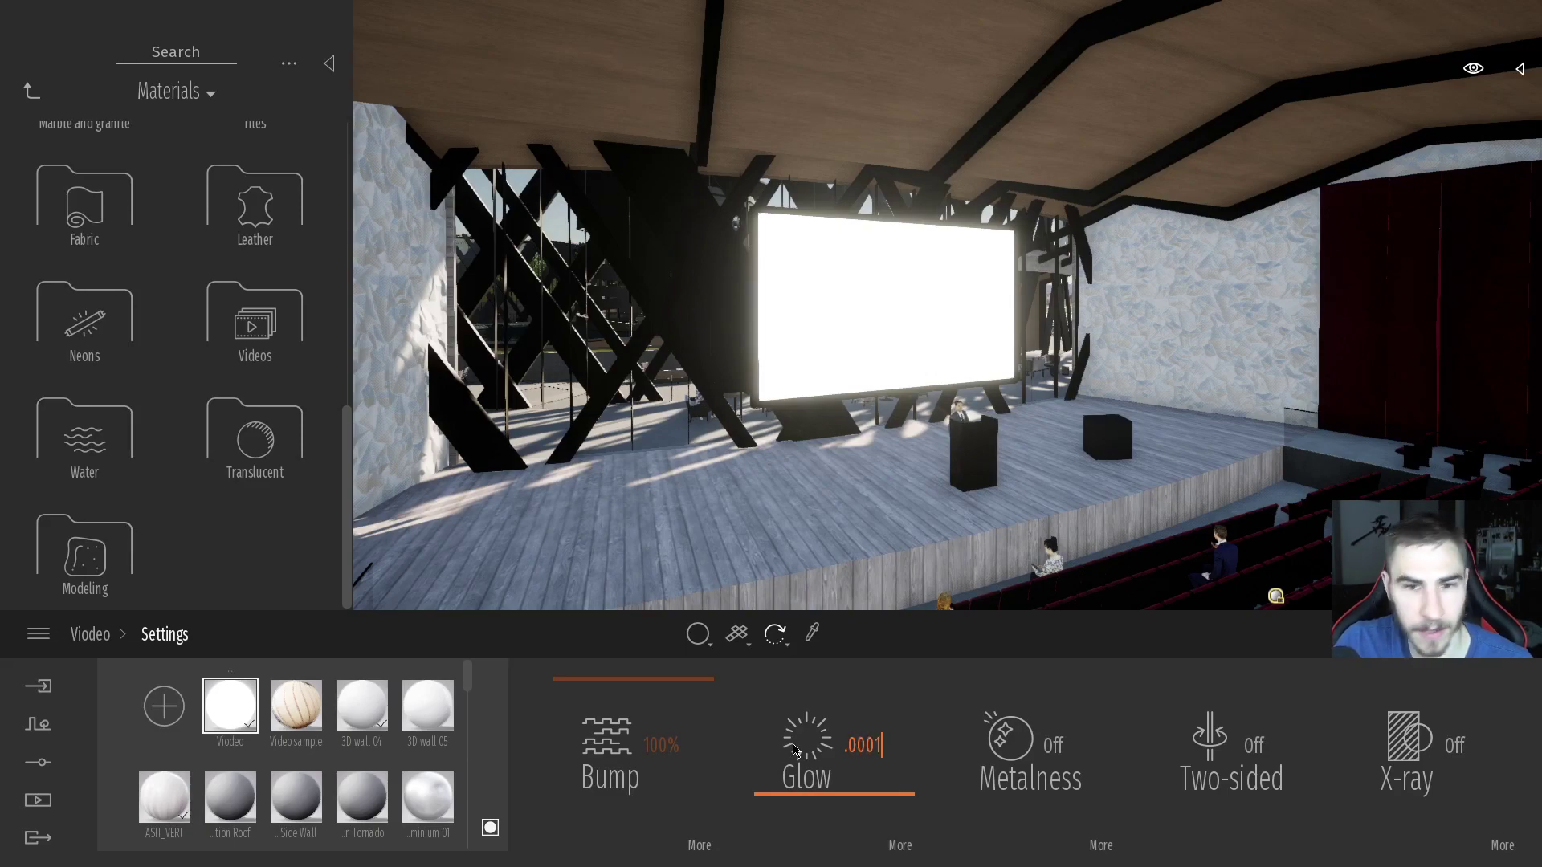
pyautogui.press('Return')
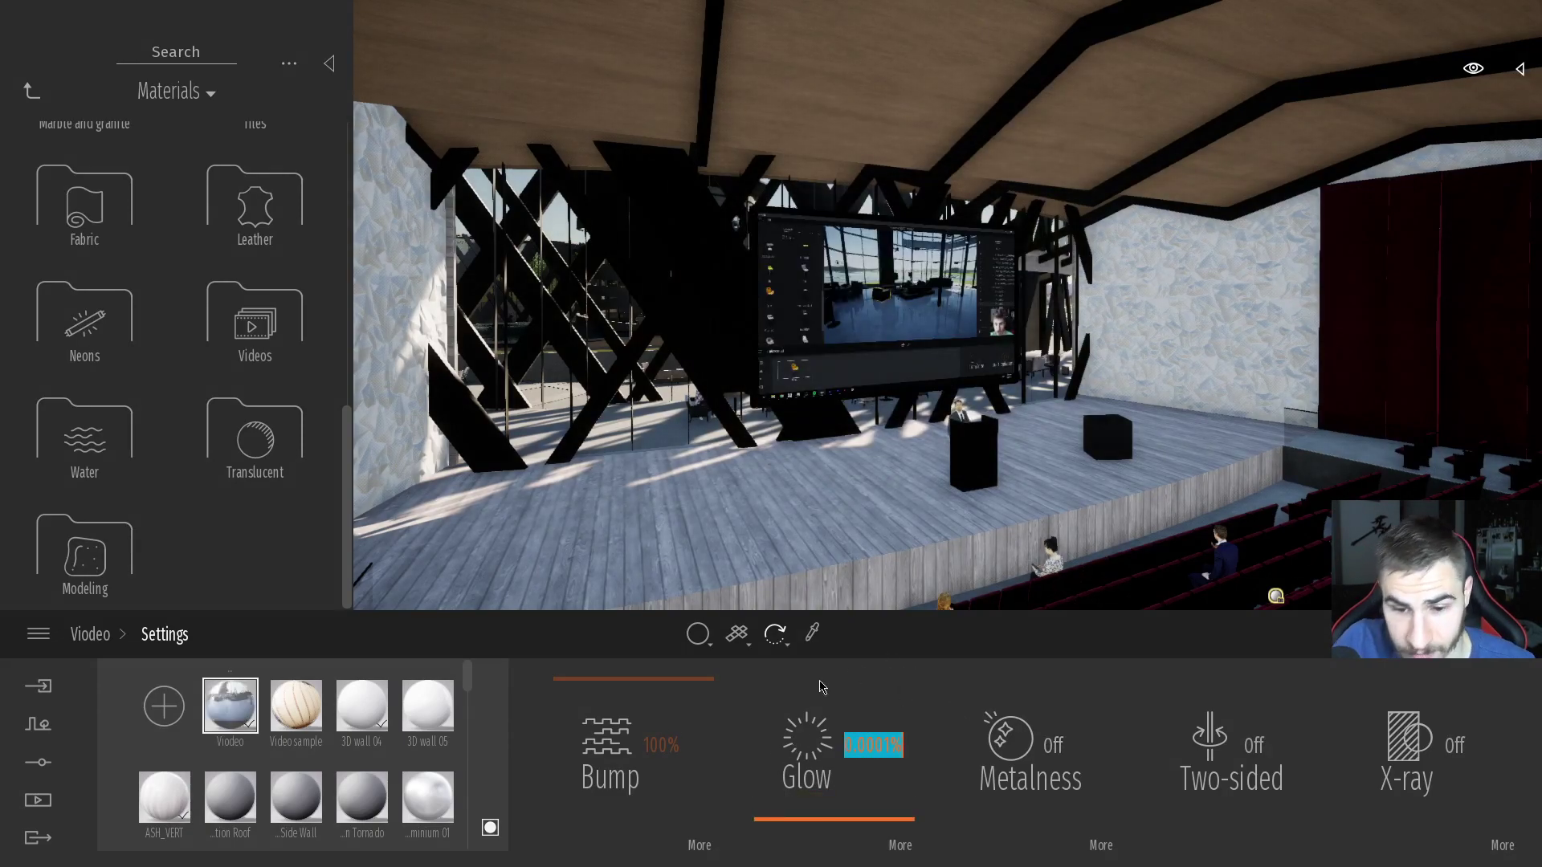
pyautogui.moveTo(615, 699); pyautogui.dragTo(720, 590)
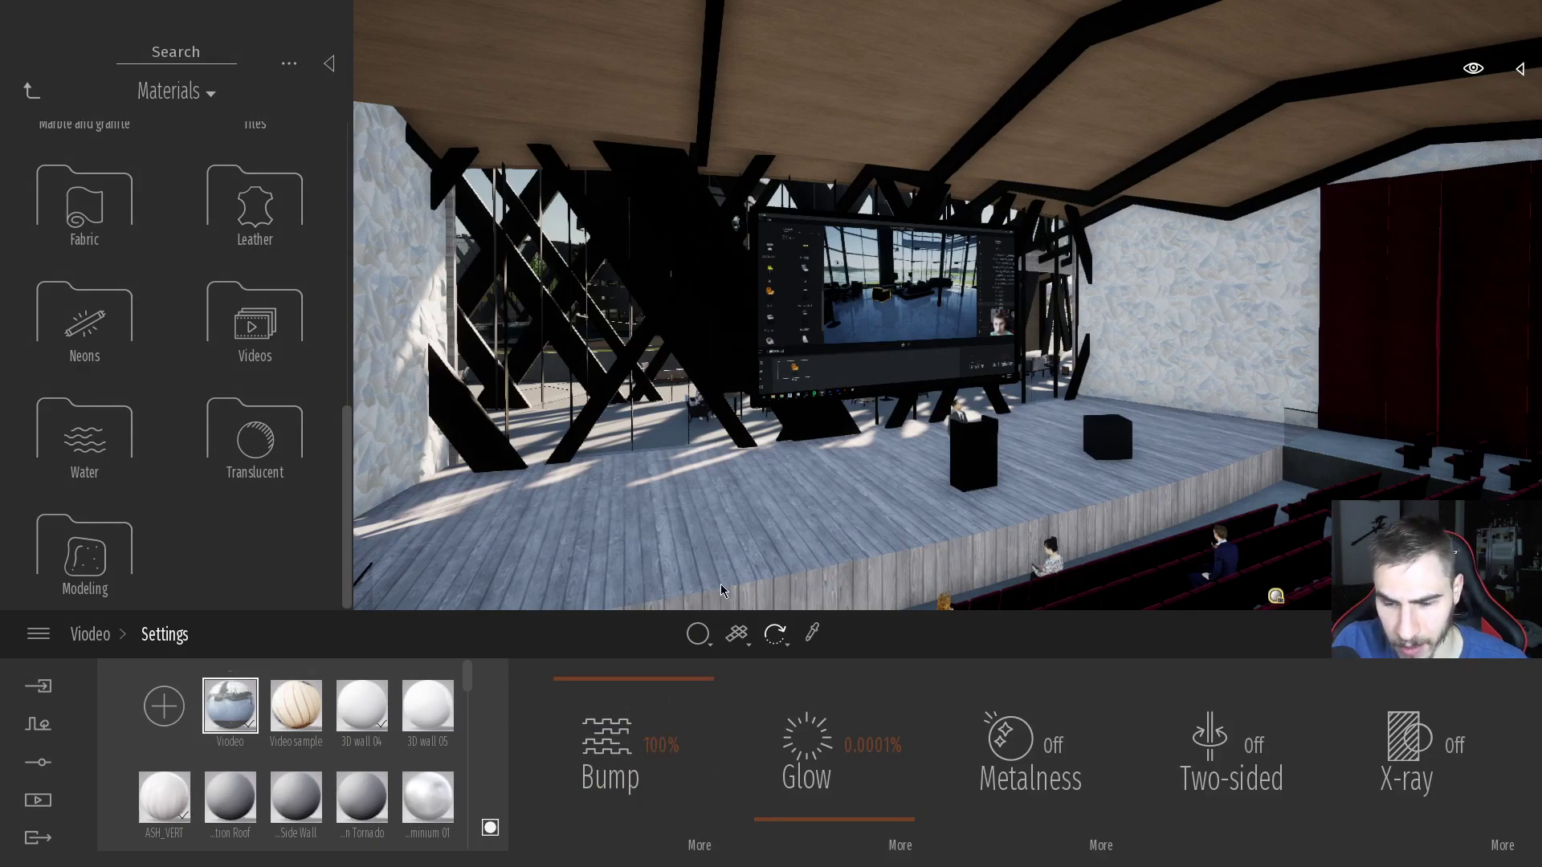
# Try metalness on the Viodeo material, switch it off again, and set the material's reflection to 43%.
pyautogui.click(1011, 759)
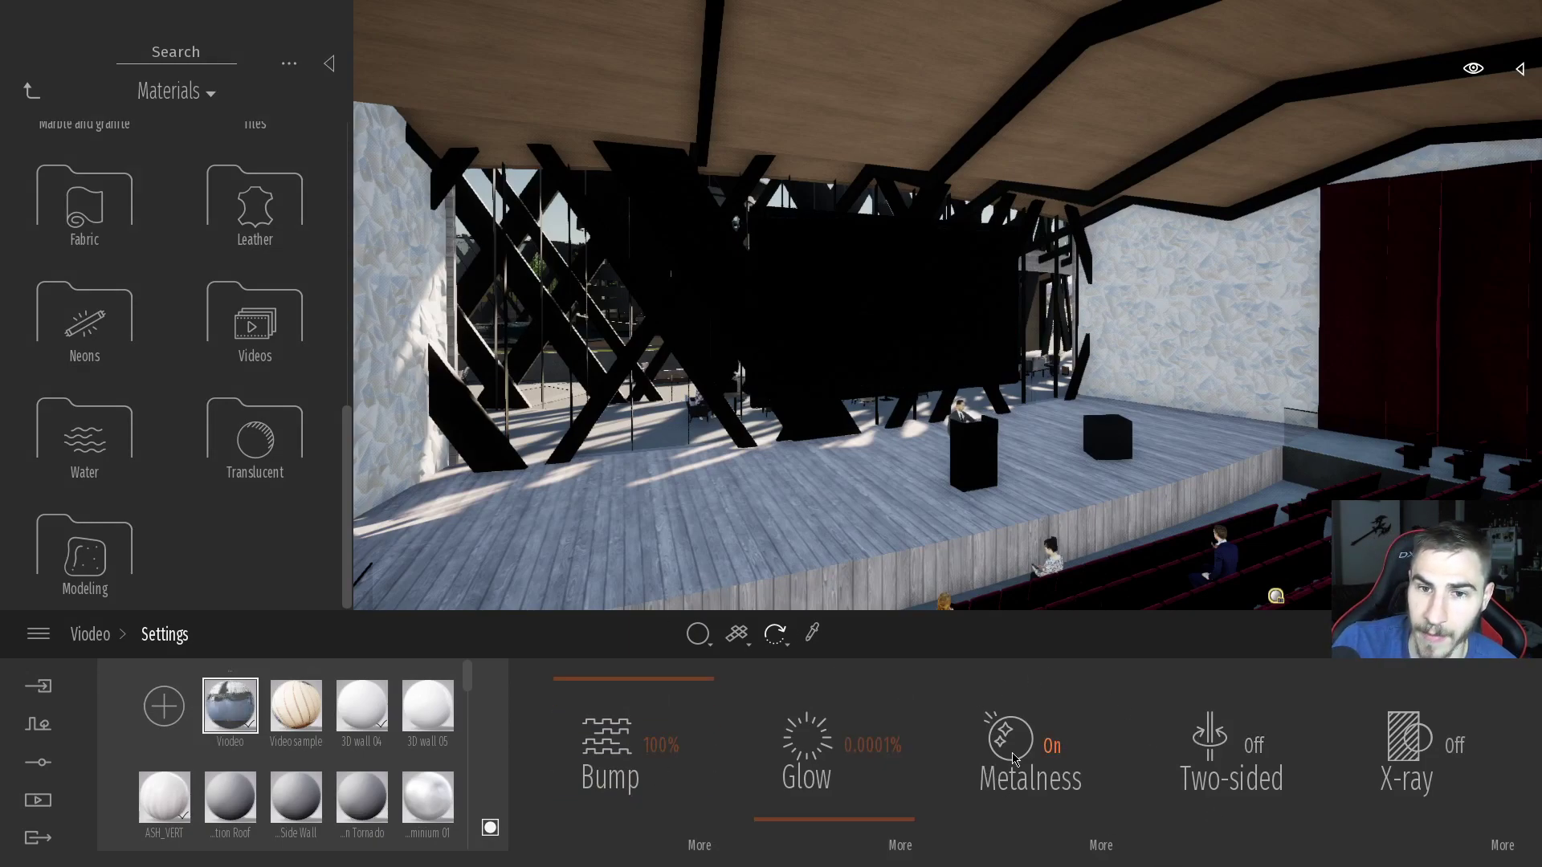
pyautogui.click(1042, 763)
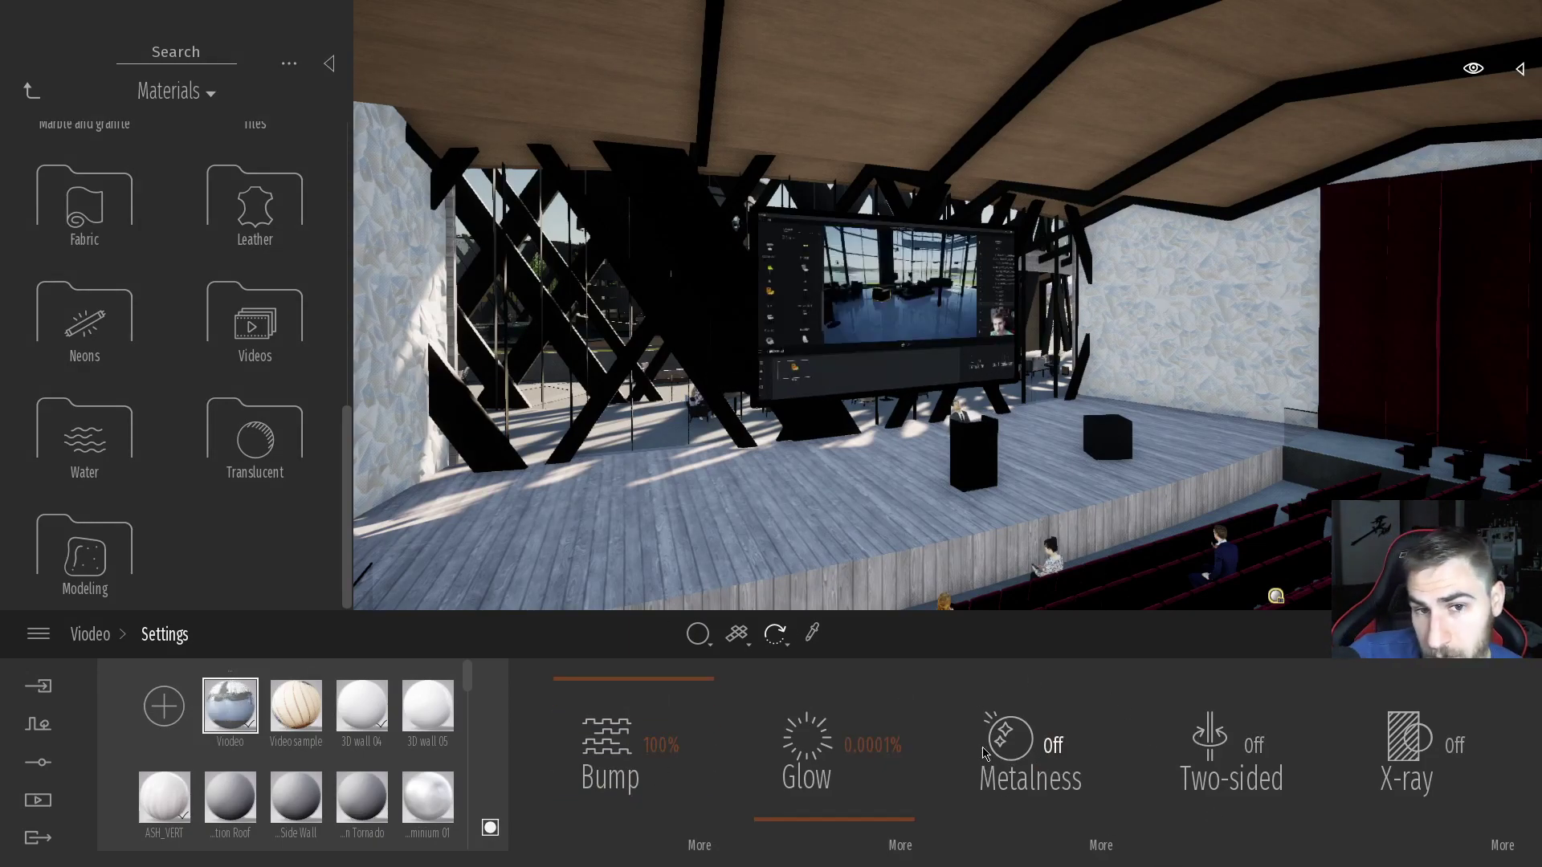
pyautogui.click(90, 635)
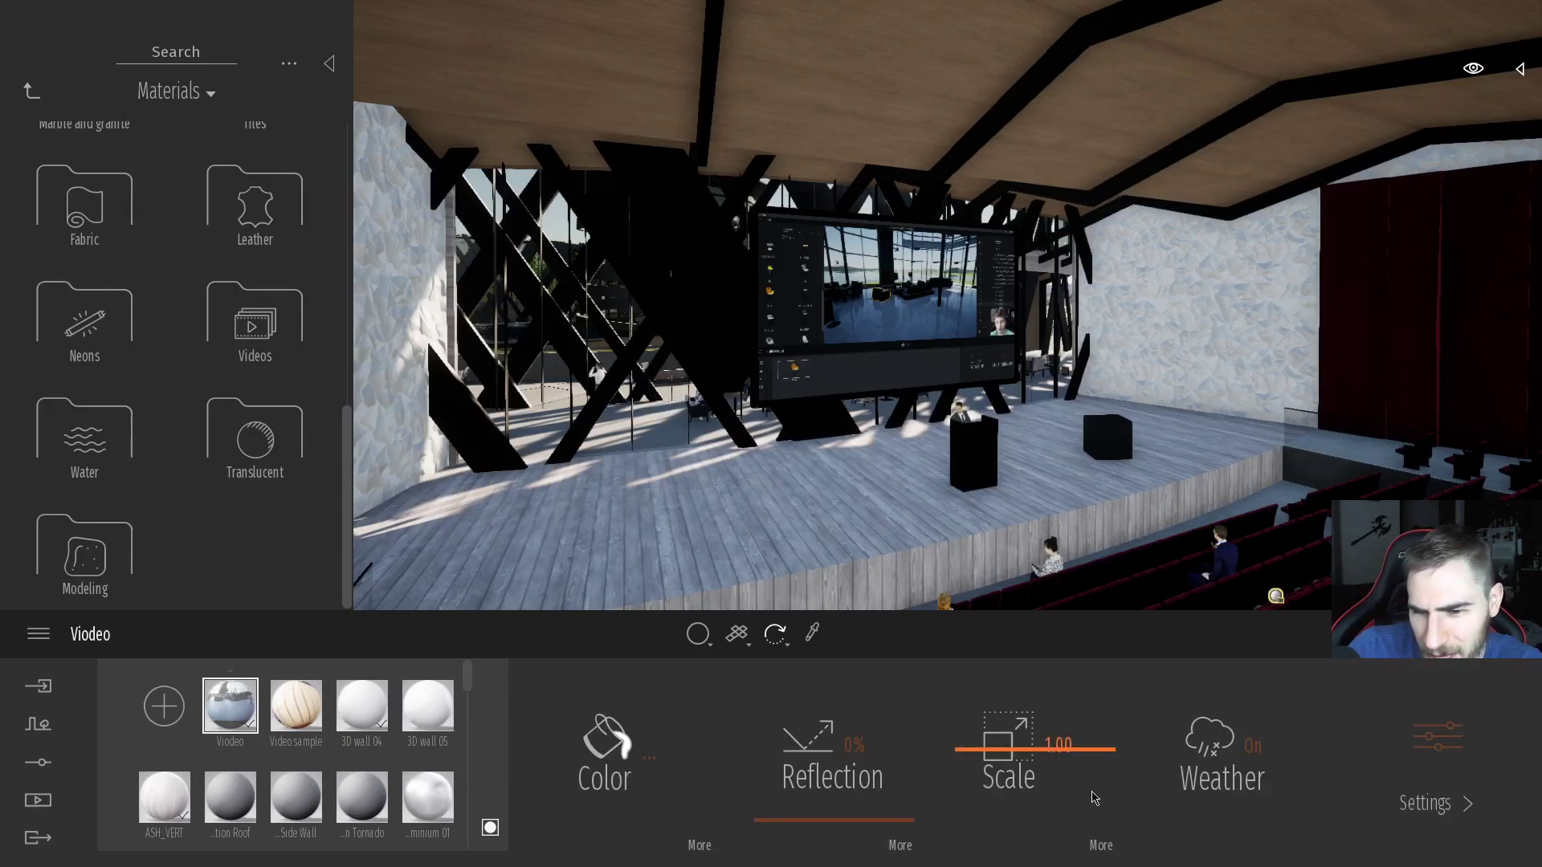
pyautogui.moveTo(840, 775); pyautogui.dragTo(866, 773)
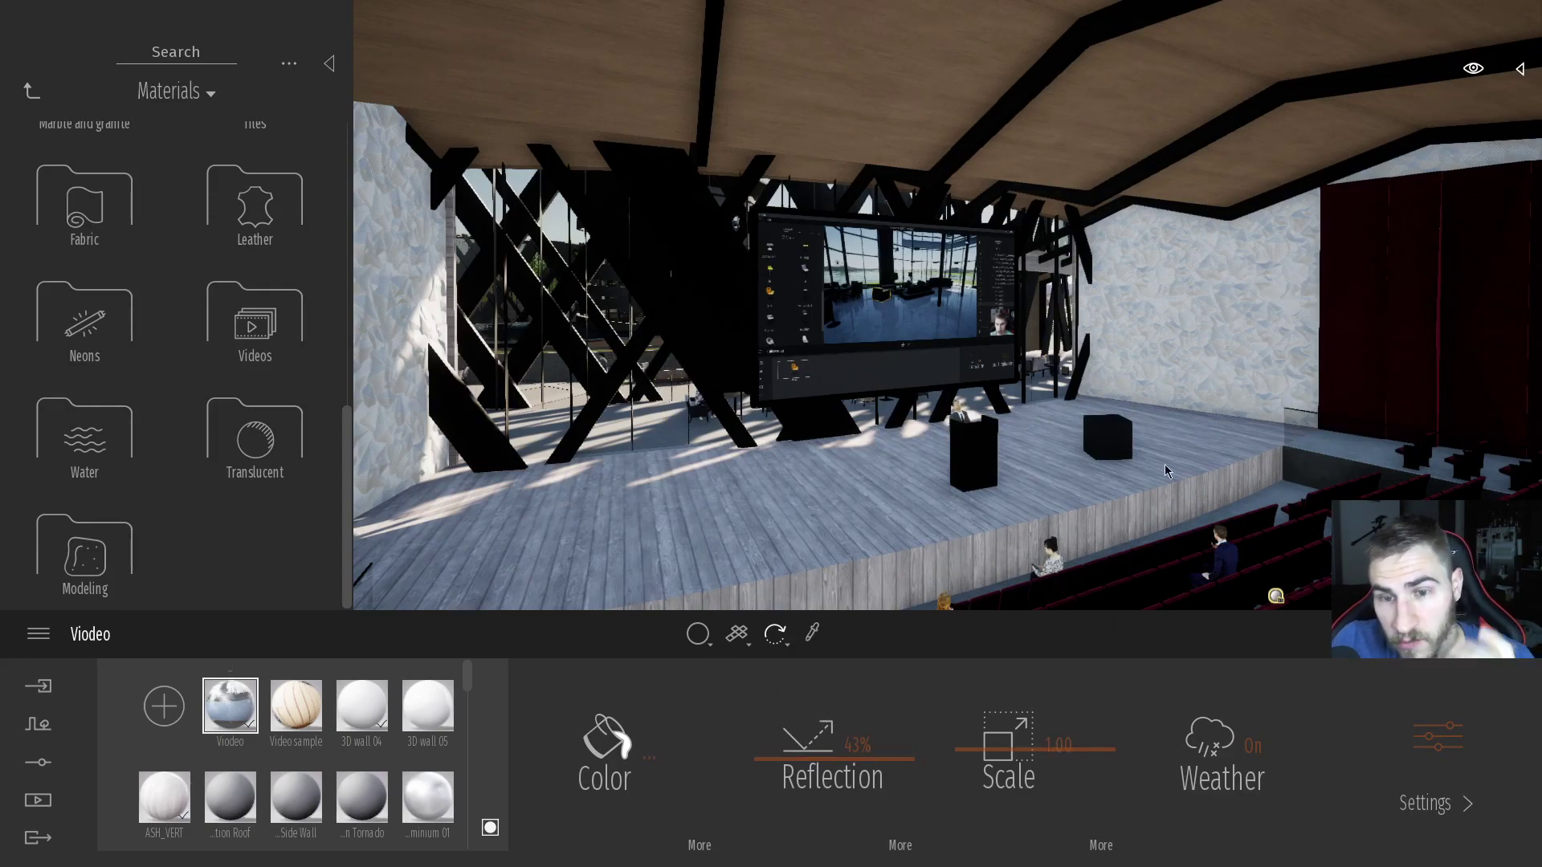
# Apply the Video sample material from the material library's Videos category to the auditorium's projection screen.
pyautogui.click(32, 92)
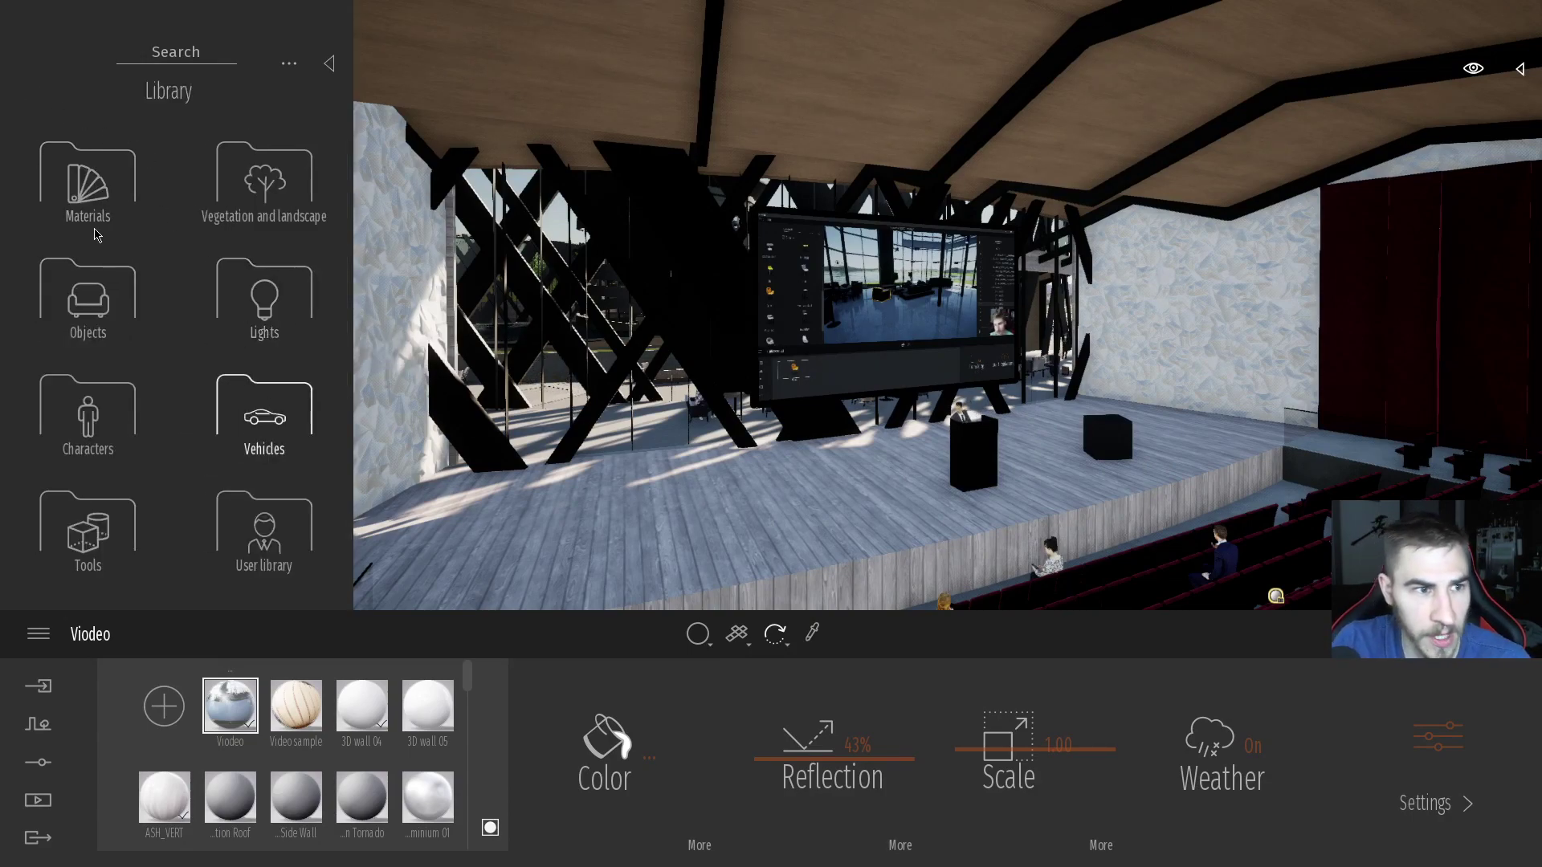
pyautogui.click(87, 180)
pyautogui.scroll(-3, 206, 340)
pyautogui.scroll(-5, 207, 340)
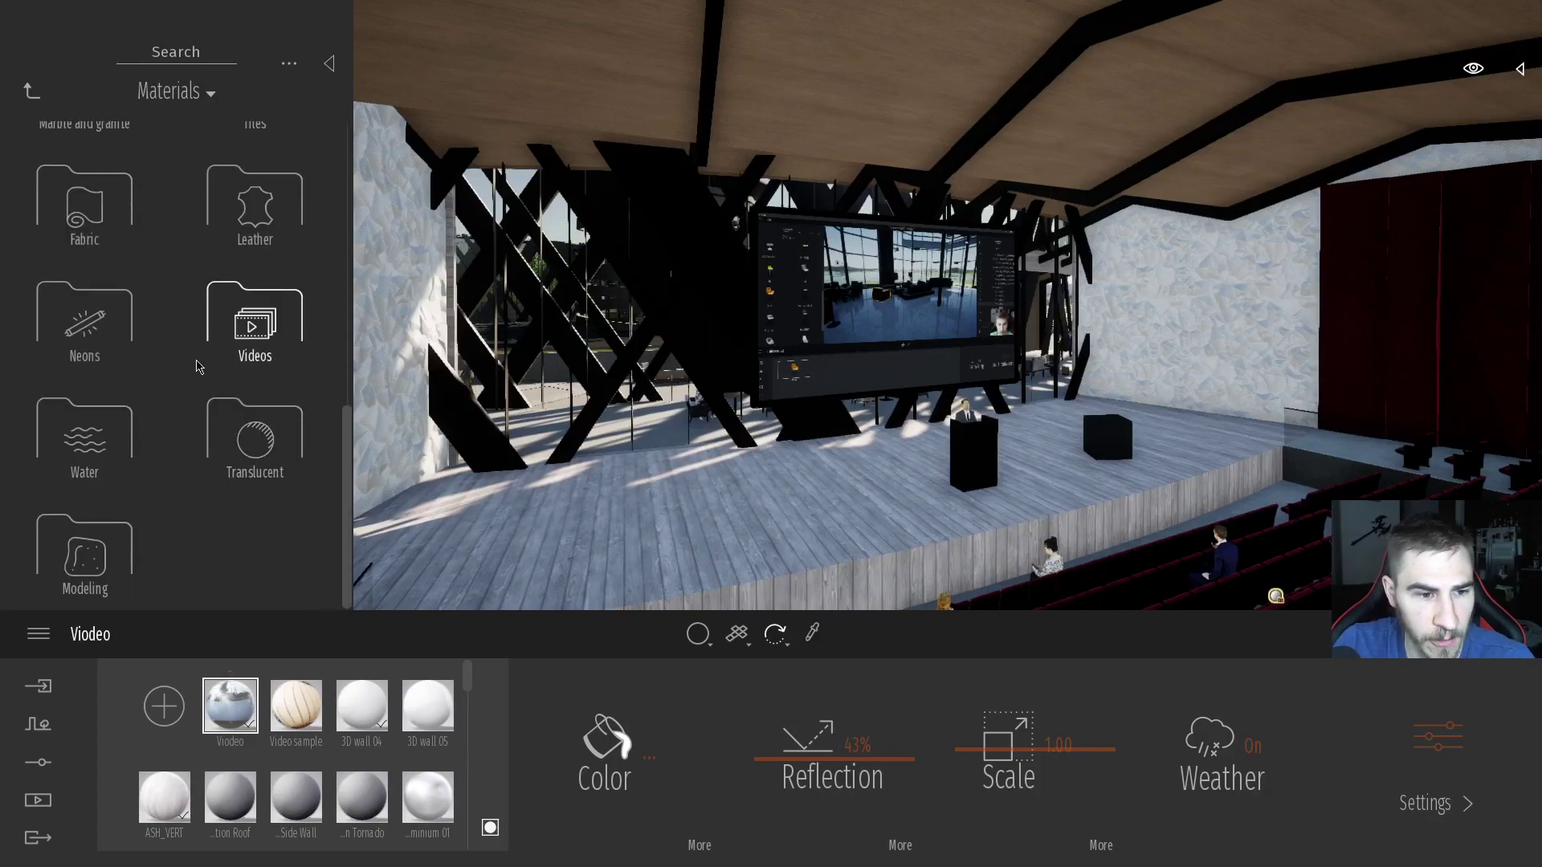
pyautogui.click(255, 321)
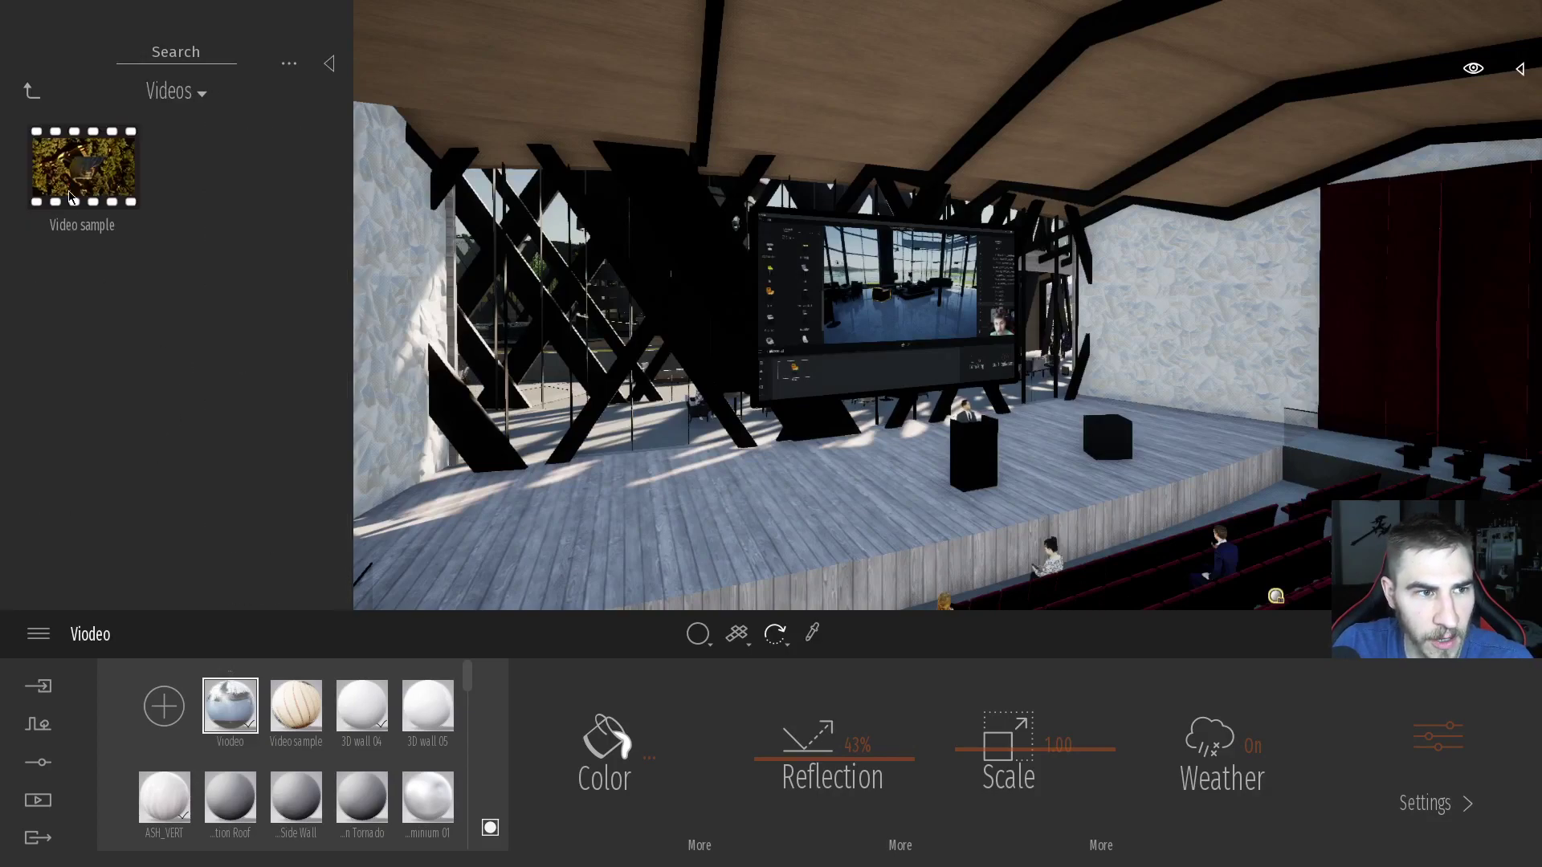
pyautogui.moveTo(82, 166); pyautogui.dragTo(883, 305)
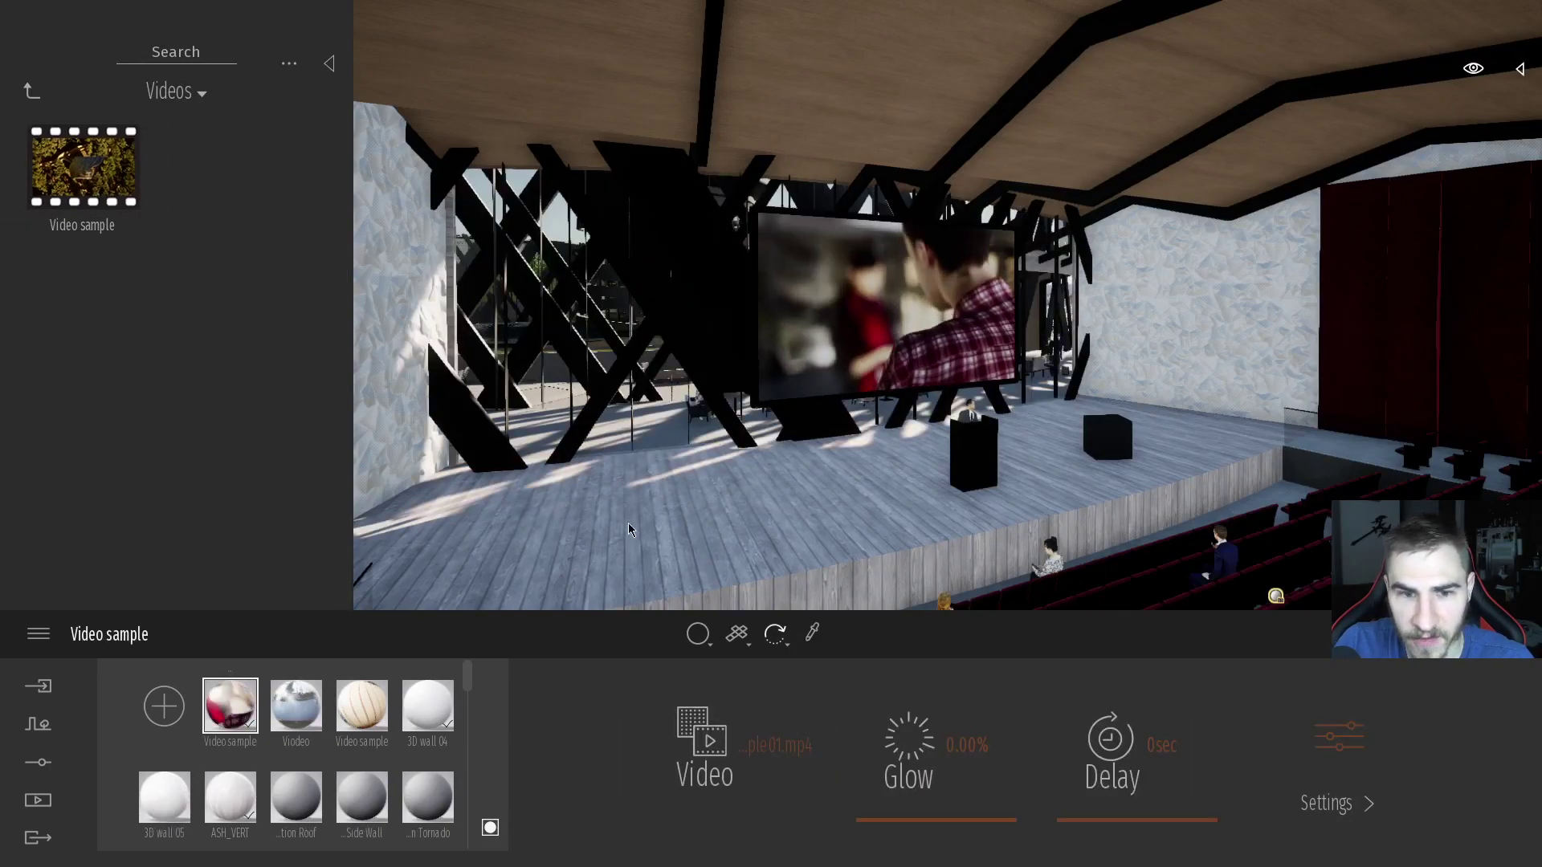
# Duplicate the newly applied Video sample material and rename the copy My Video.
pyautogui.rightClick(230, 706)
pyautogui.click(227, 560)
pyautogui.rightClick(229, 706)
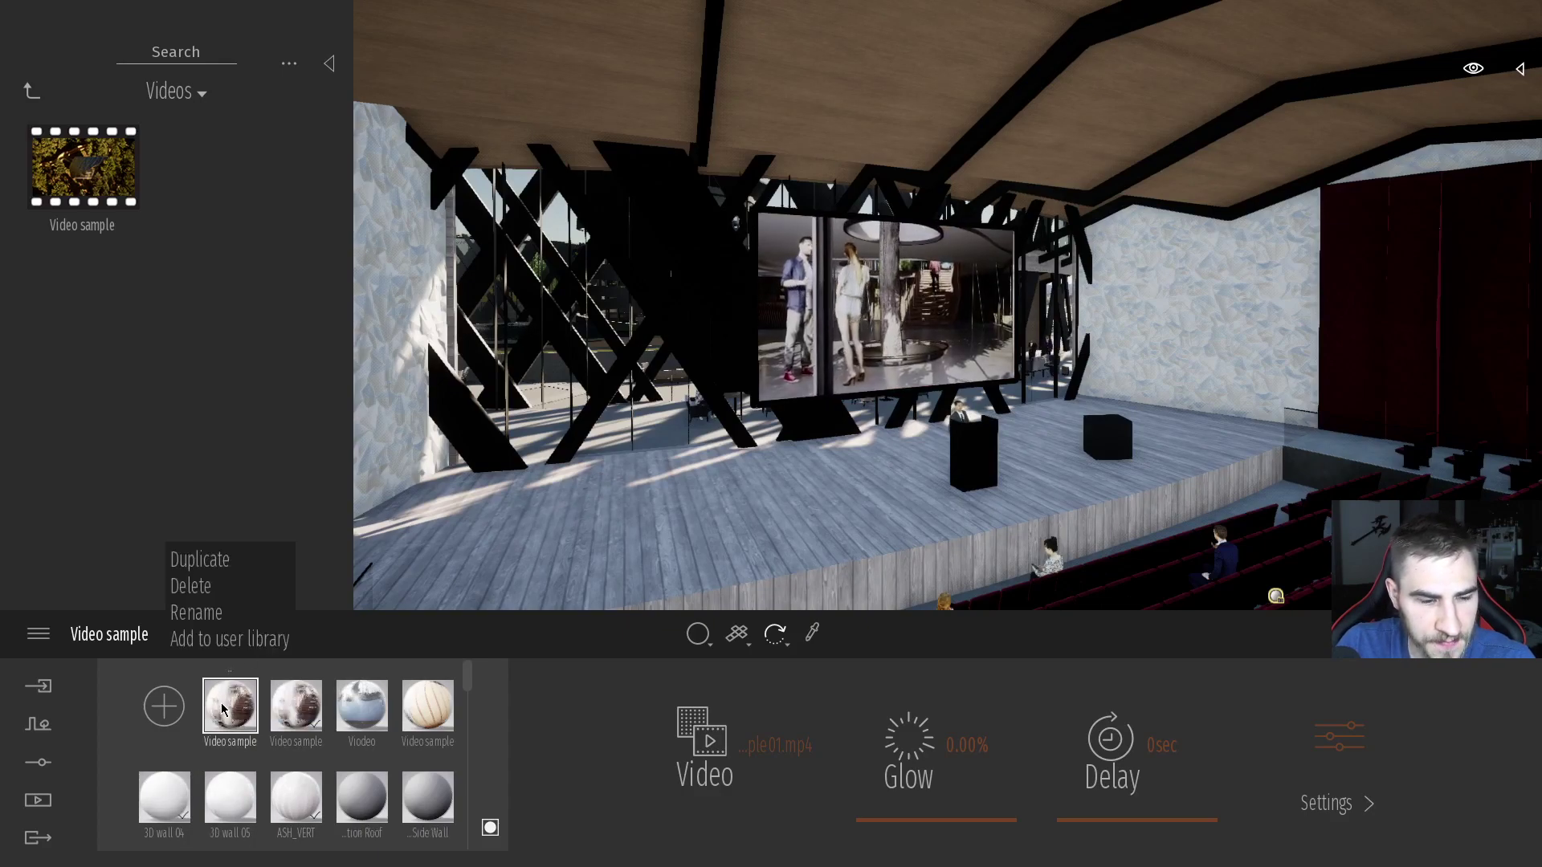
pyautogui.click(233, 613)
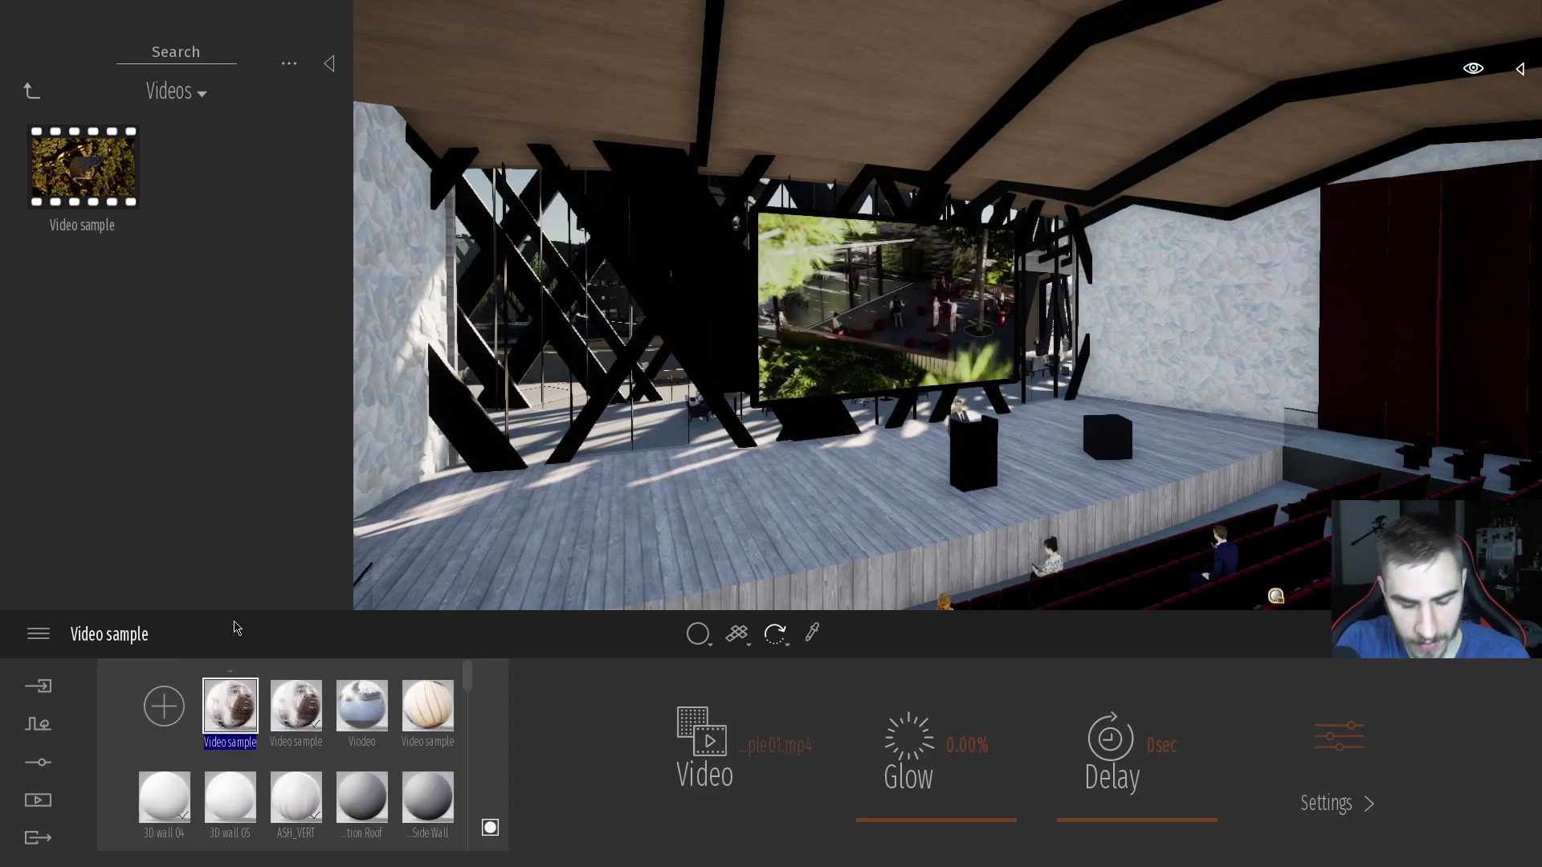
pyautogui.write('My V')
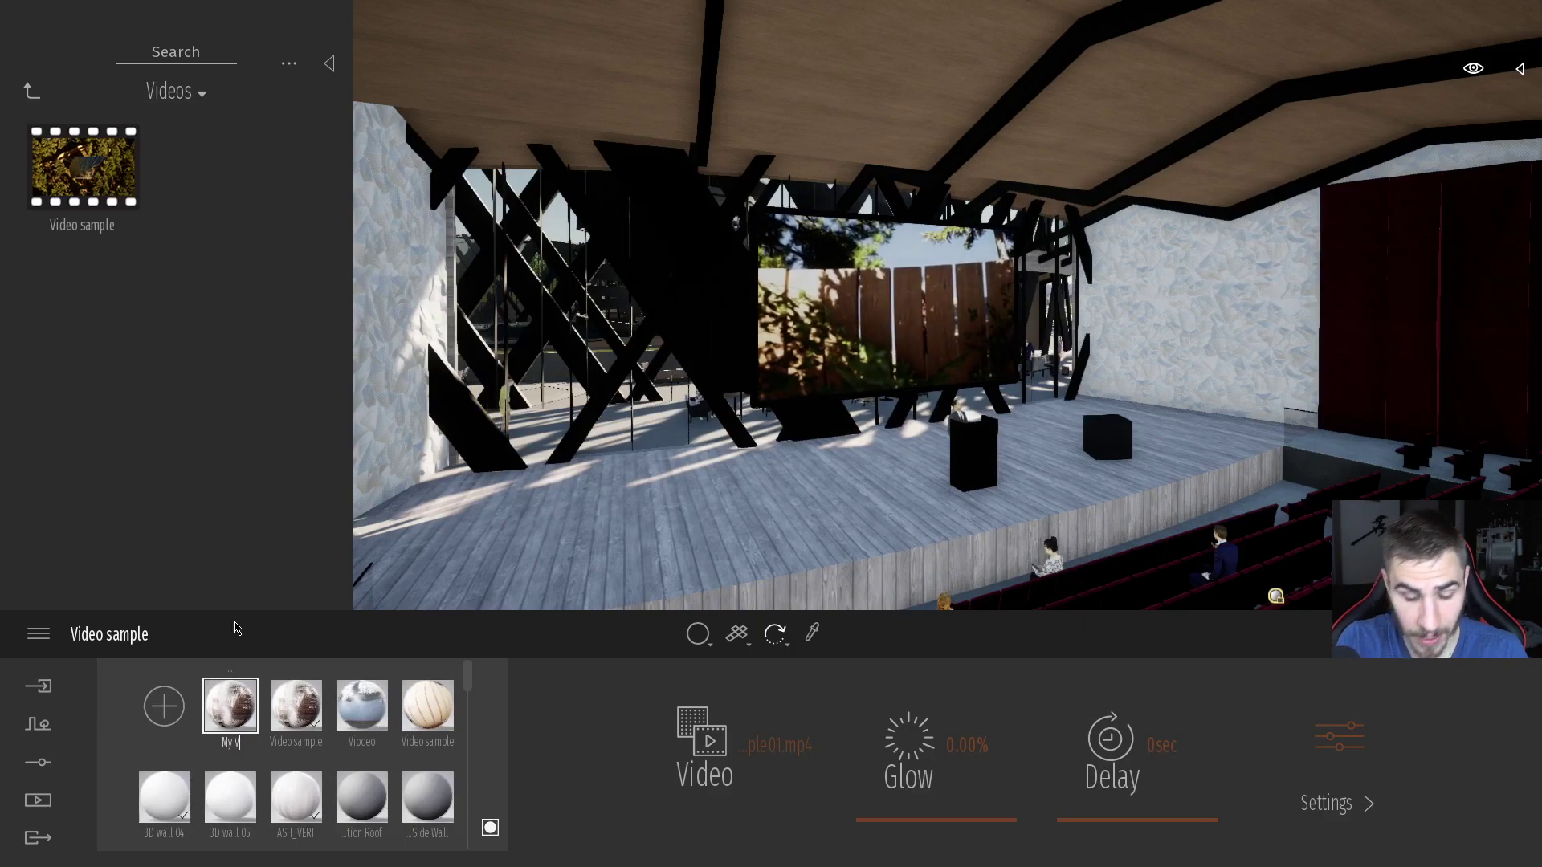
pyautogui.write('ideo')
pyautogui.press('Return')
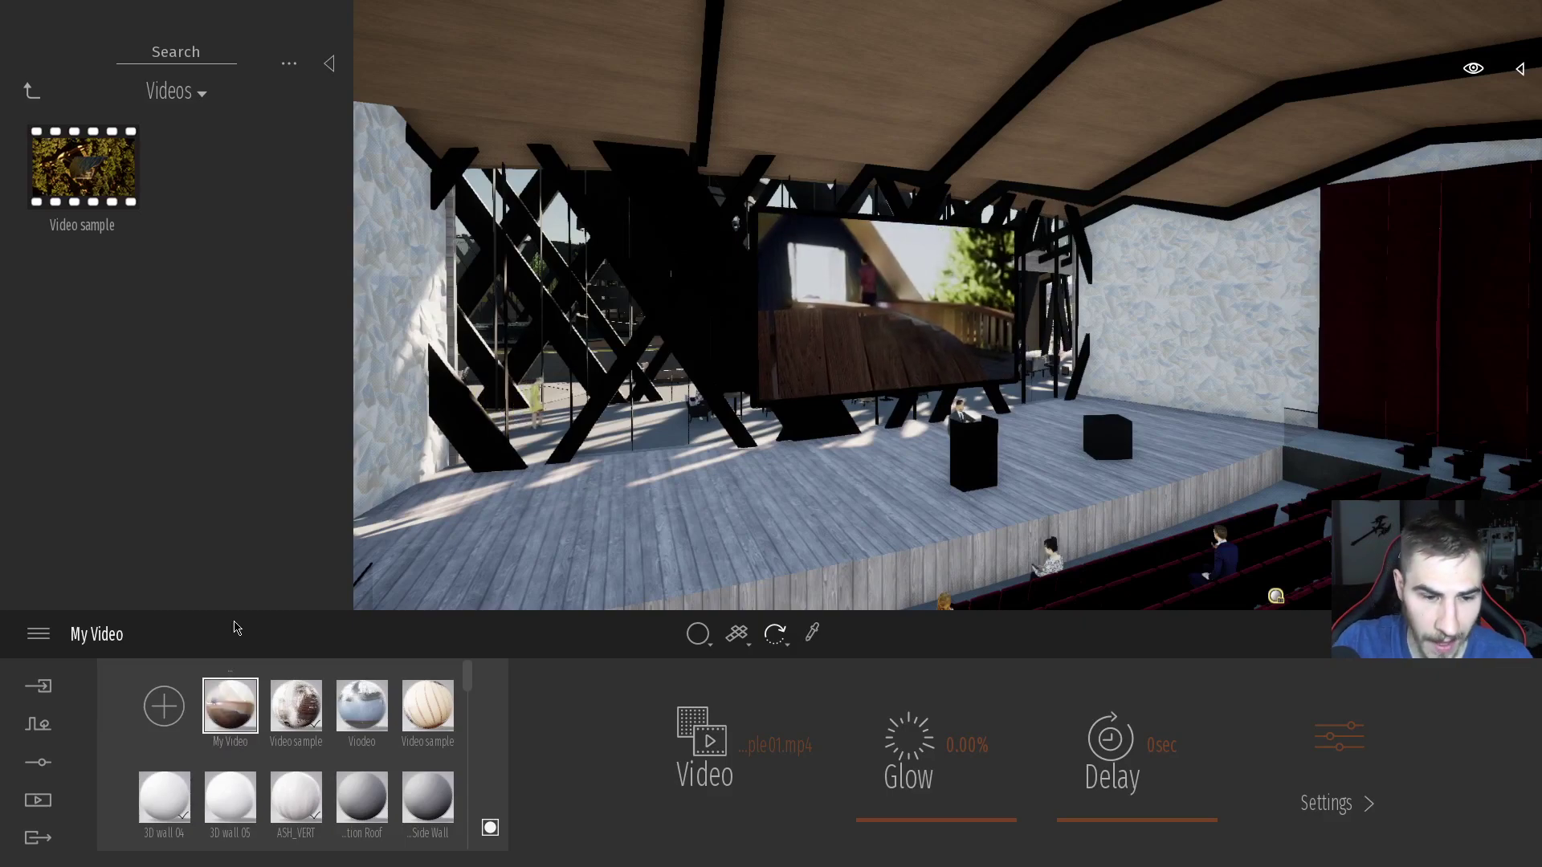
# Load Reaplce.mp4 from the 21_Replace Object folder as the My Video material's video and open the material's further settings.
pyautogui.rightClick(772, 744)
pyautogui.click(643, 593)
pyautogui.rightClick(753, 748)
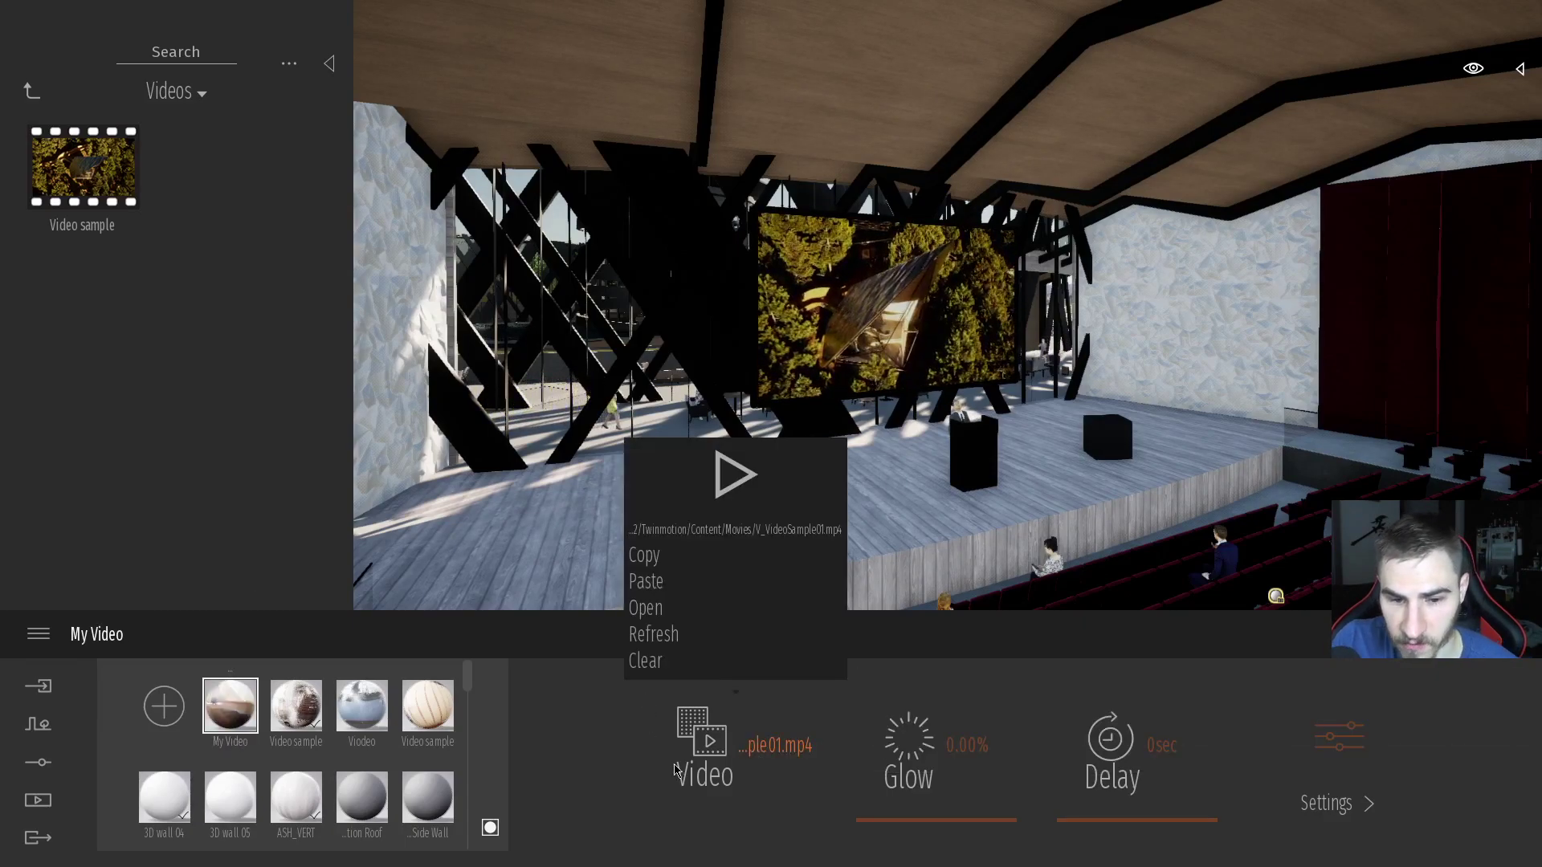
pyautogui.click(654, 606)
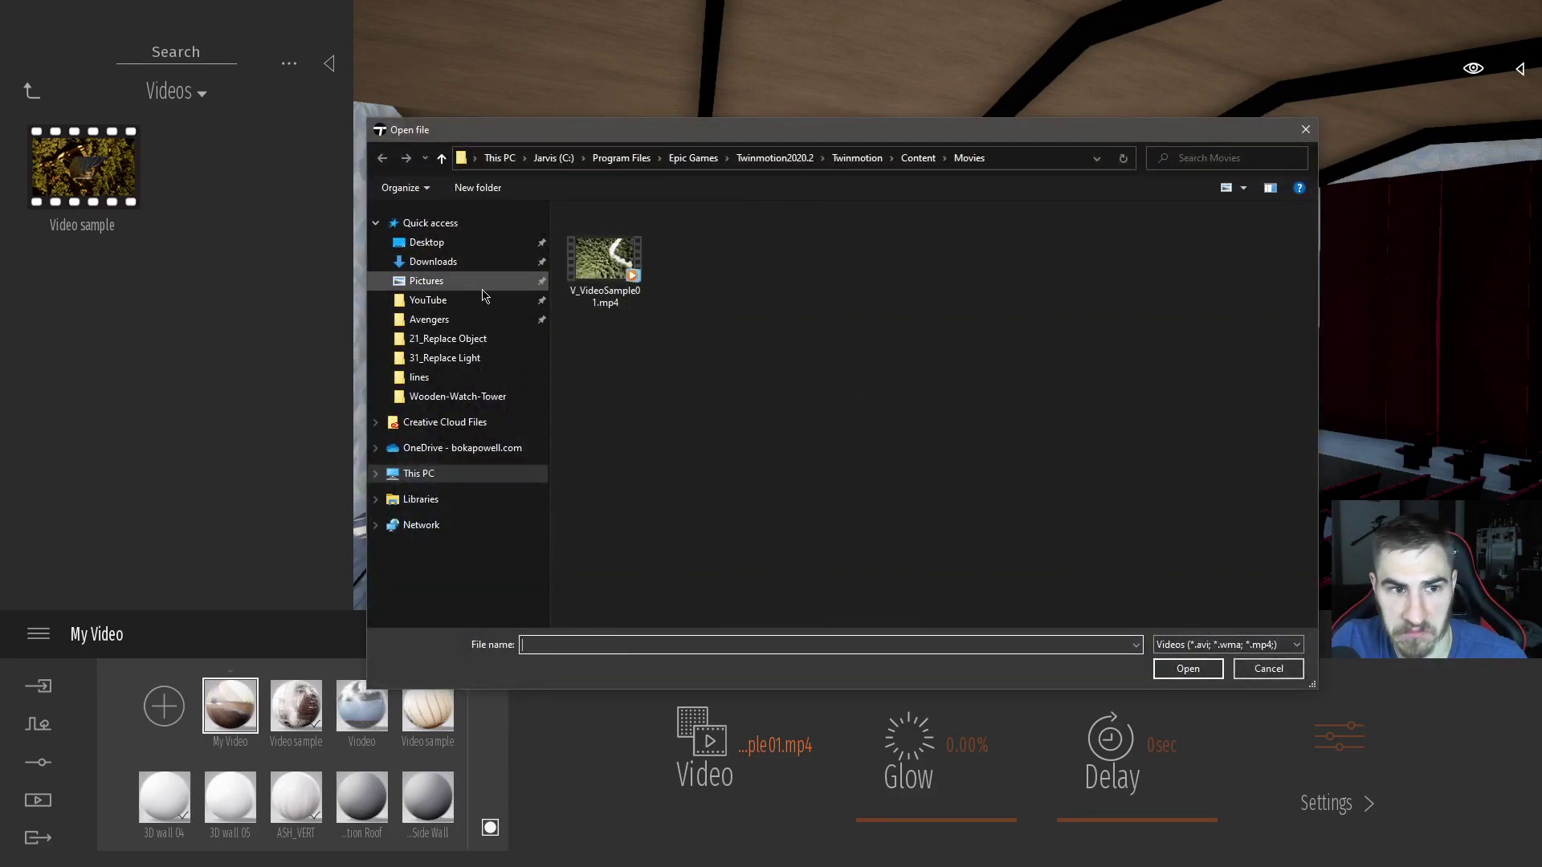
pyautogui.click(470, 339)
pyautogui.click(627, 319)
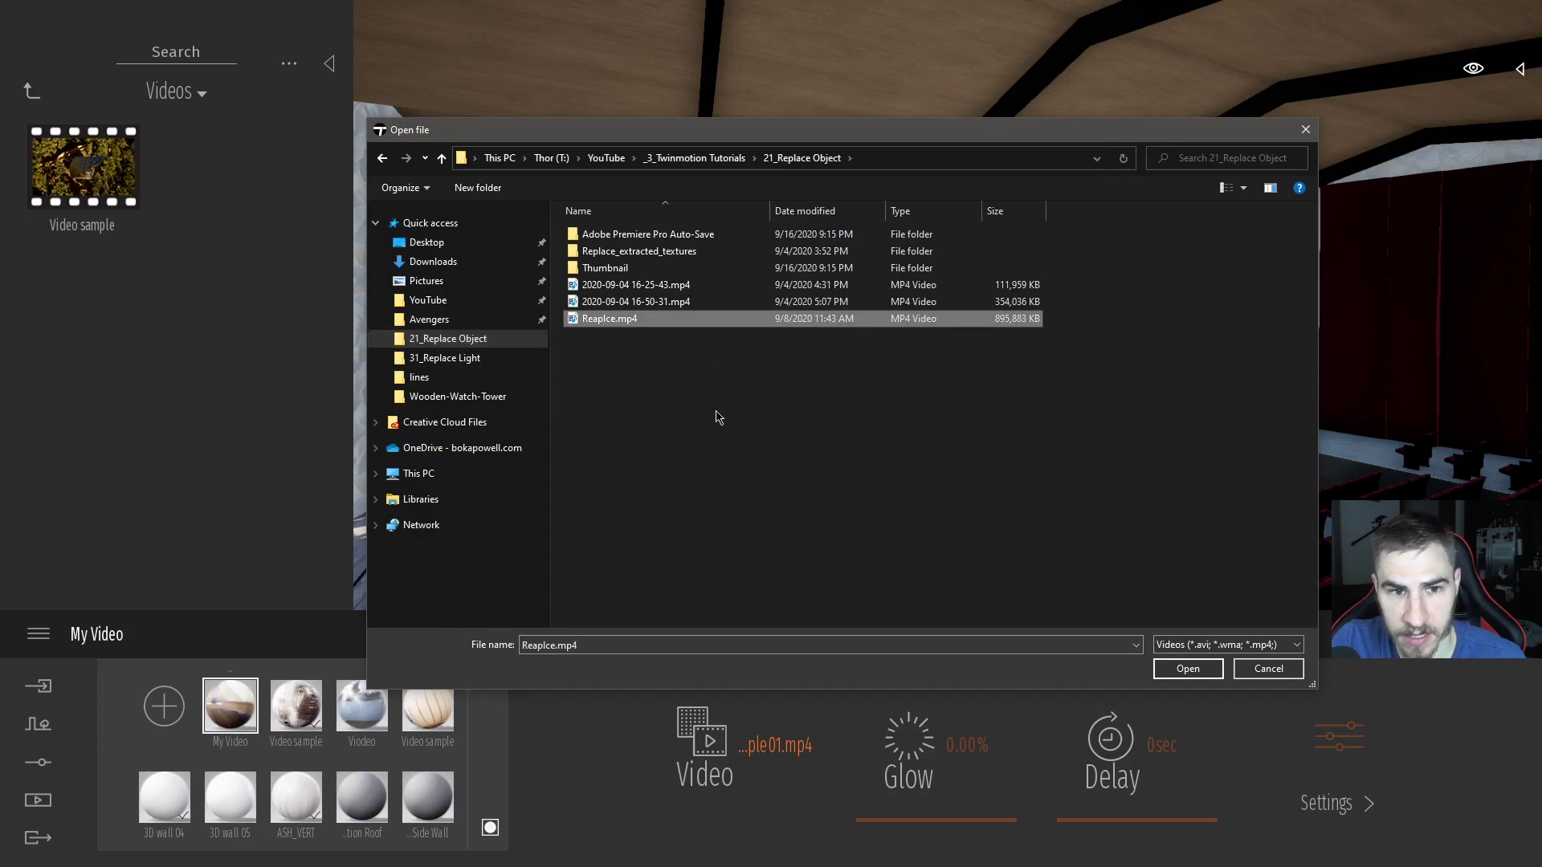
pyautogui.click(1178, 670)
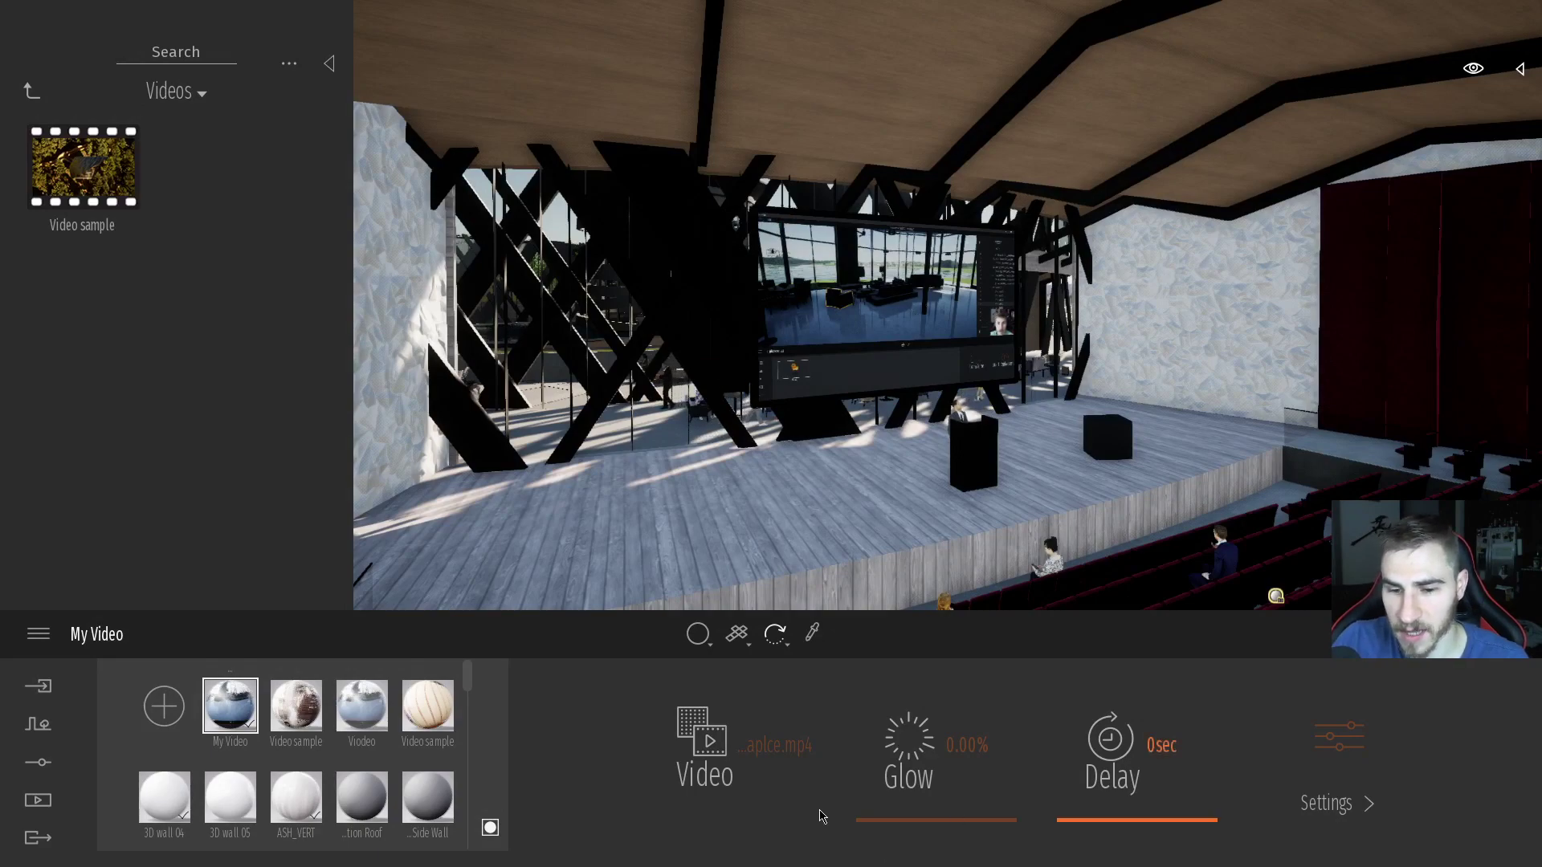
pyautogui.click(1351, 725)
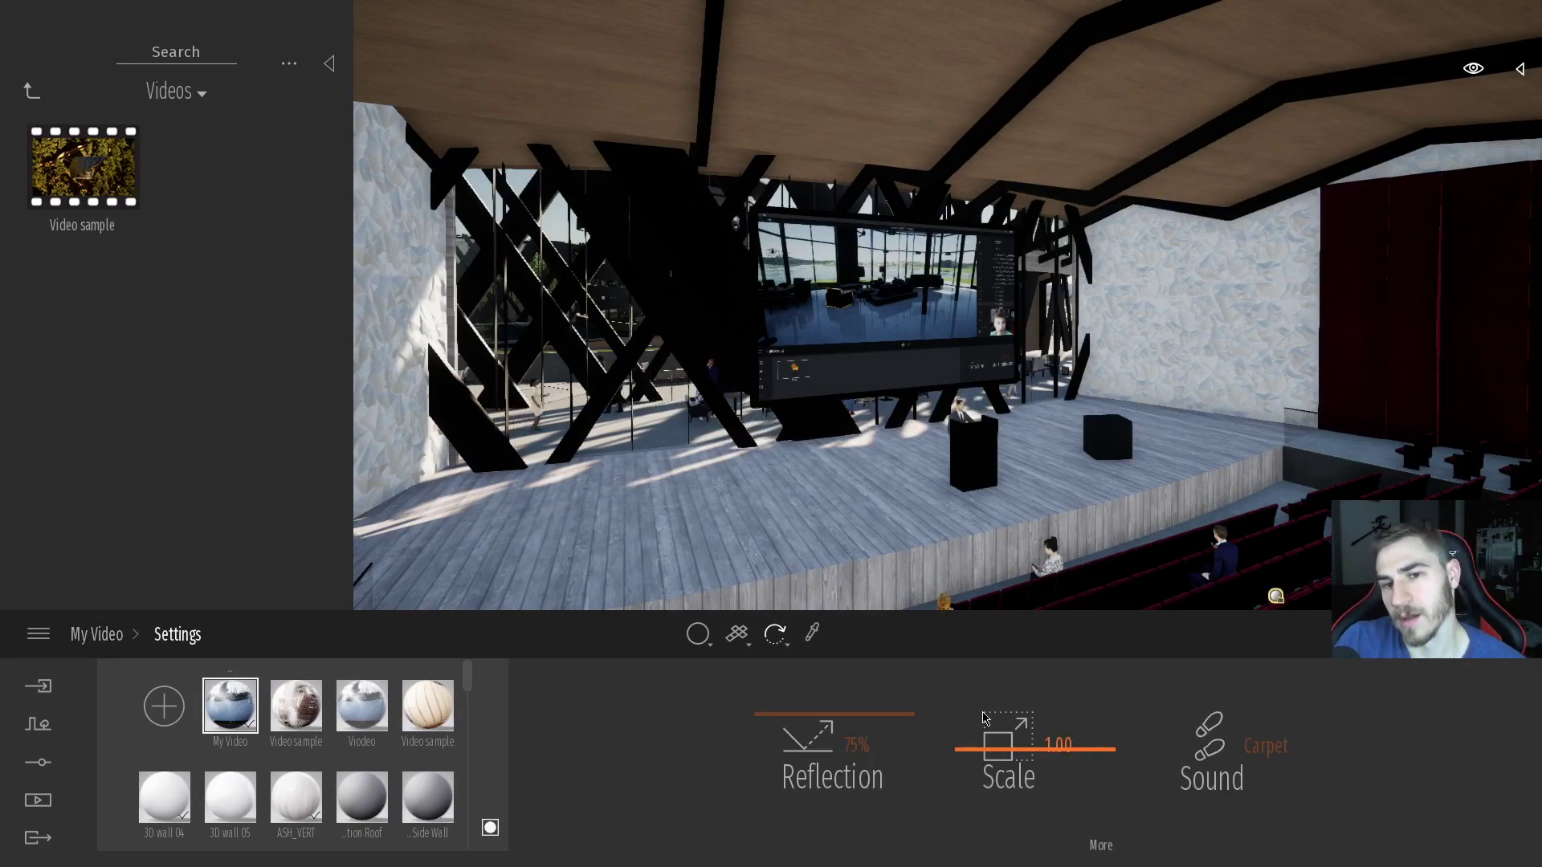